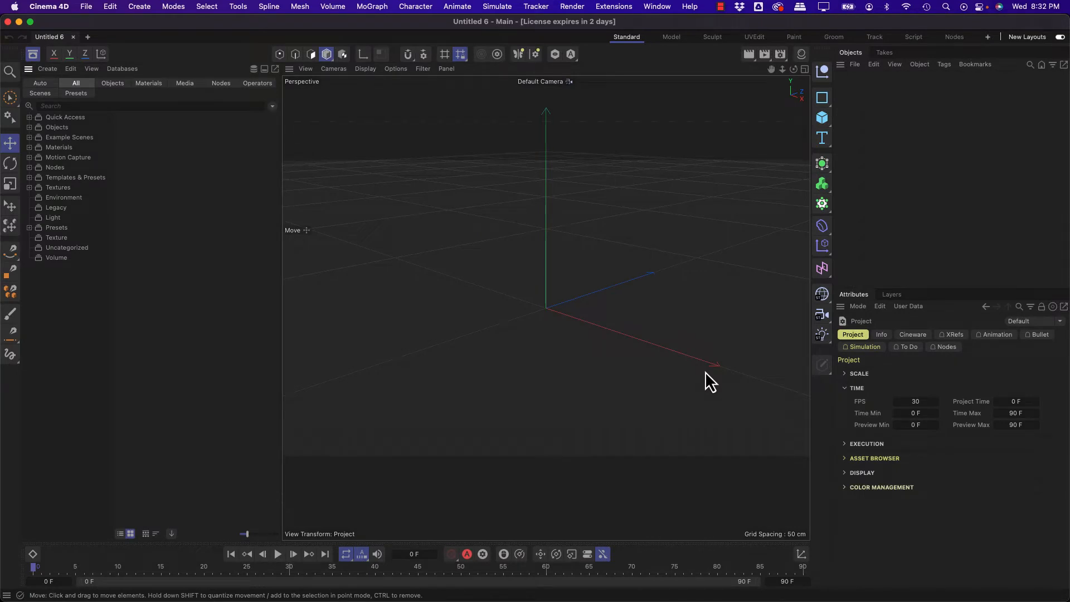
Step: Add a cube and stretch it into a block about 606 cm wide, 327 cm high and 1023 cm deep
click(827, 125)
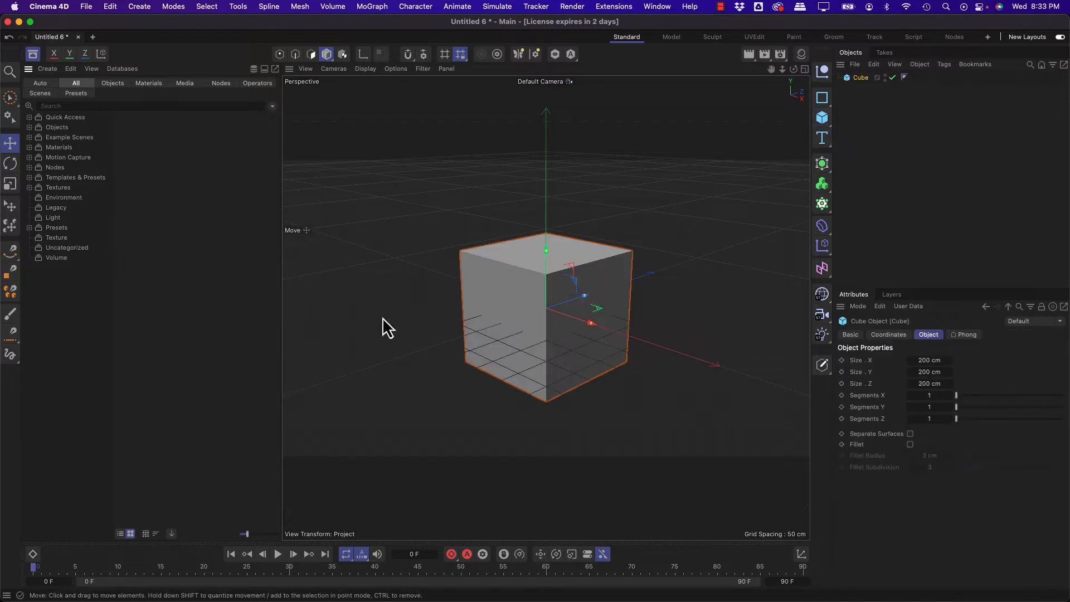
middle_click(440, 350)
middle_click(578, 431)
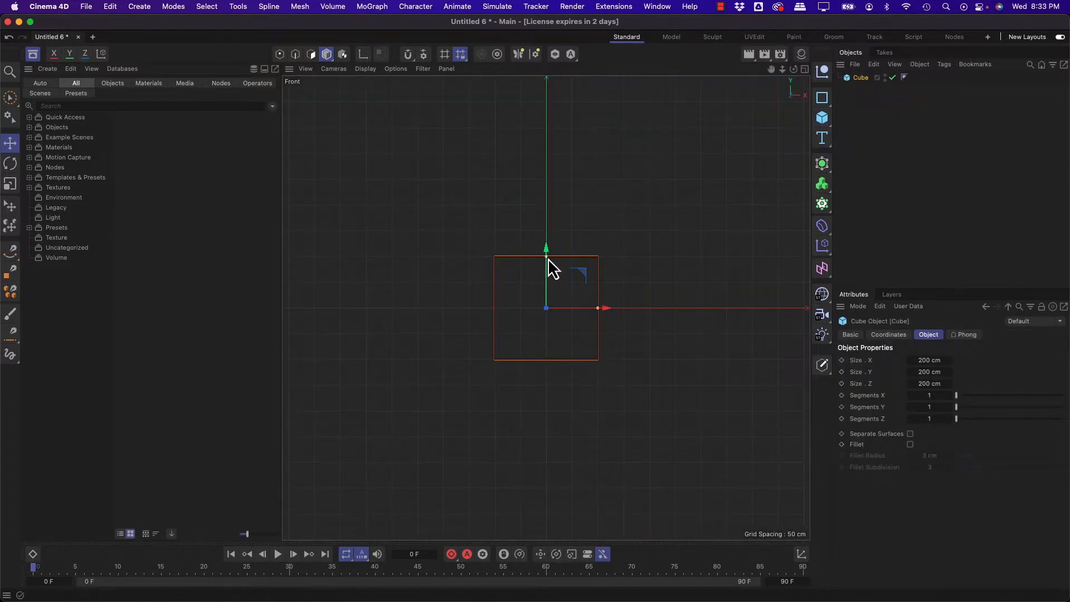
drag(546, 256, 545, 223)
drag(545, 278, 539, 191)
drag(598, 222, 703, 228)
middle_click(473, 225)
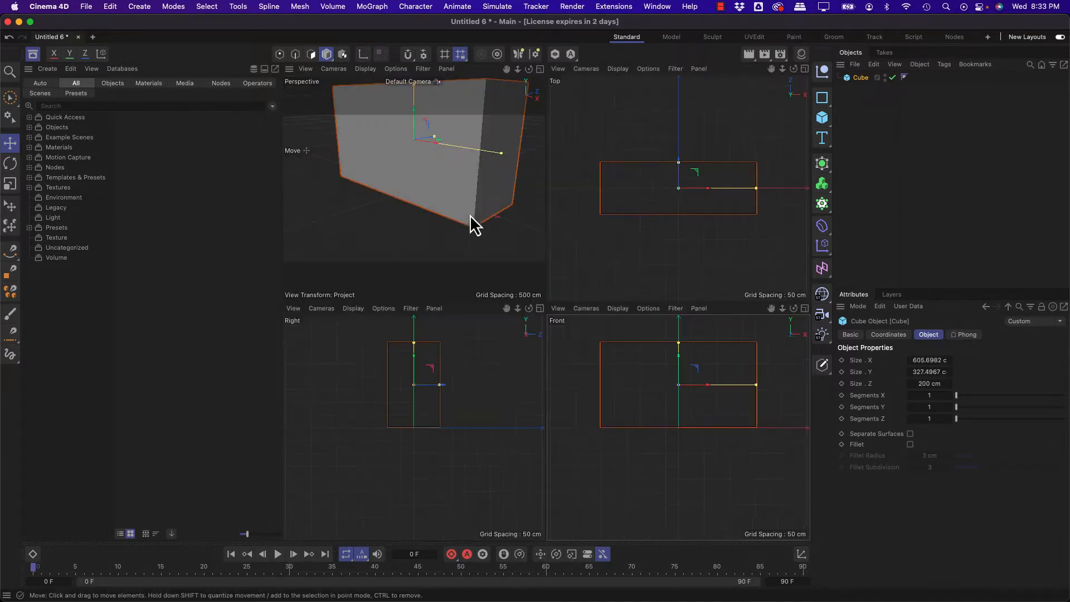
mouse_move(439, 384)
mouse_down()
mouse_move(507, 390)
mouse_move(437, 390)
mouse_up()
middle_click(358, 215)
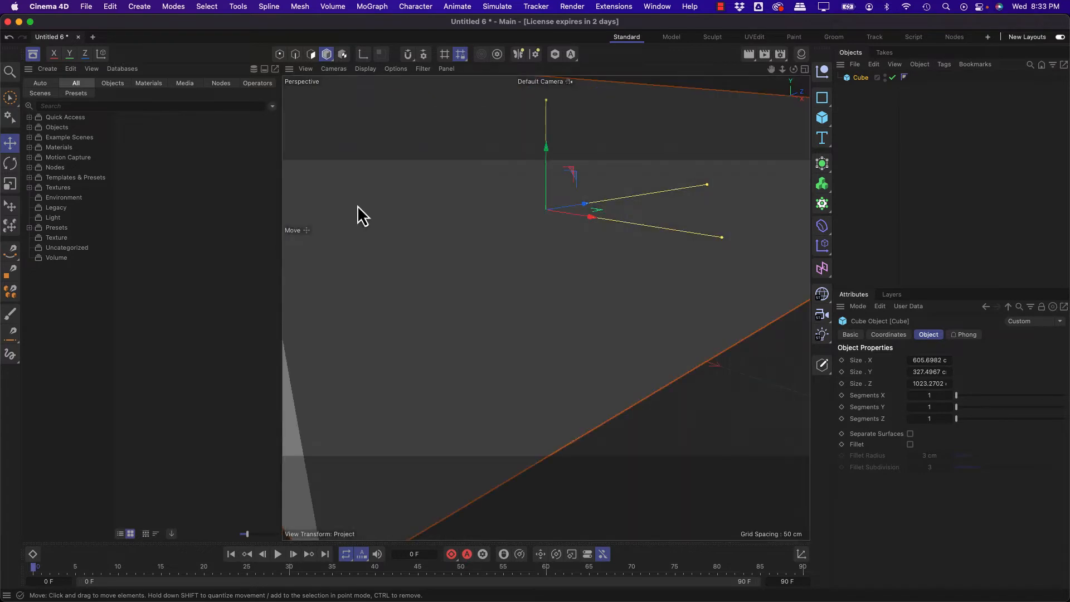
scroll(474, 236, down, 5)
alt+drag(464, 233, 467, 293)
Step: Search the Asset Browser for "axis", list the results and make the Geometry Axis operator a child of the Cube
click(31, 55)
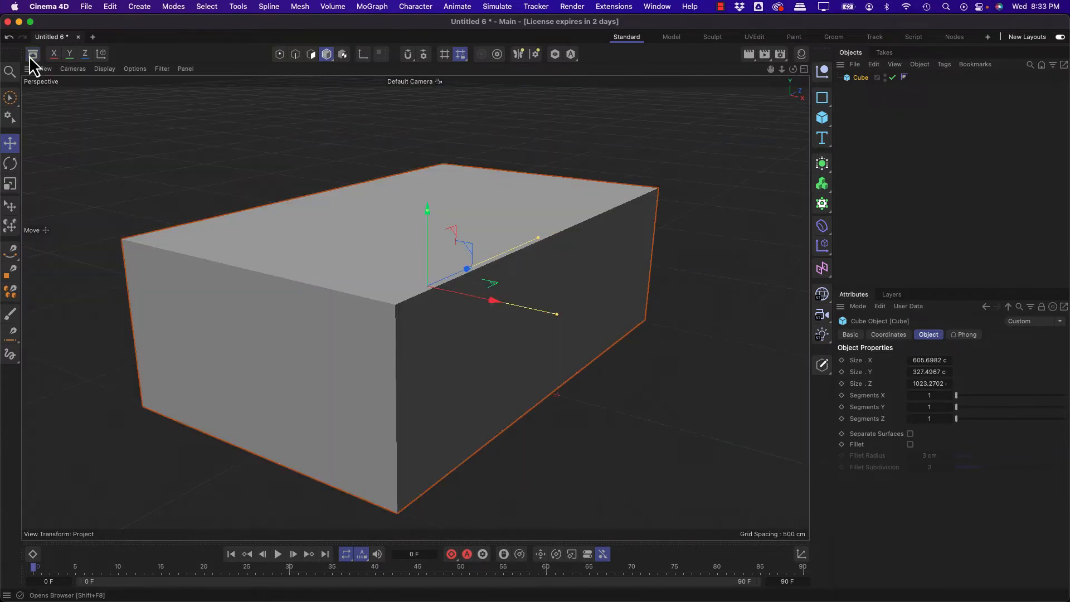
click(32, 55)
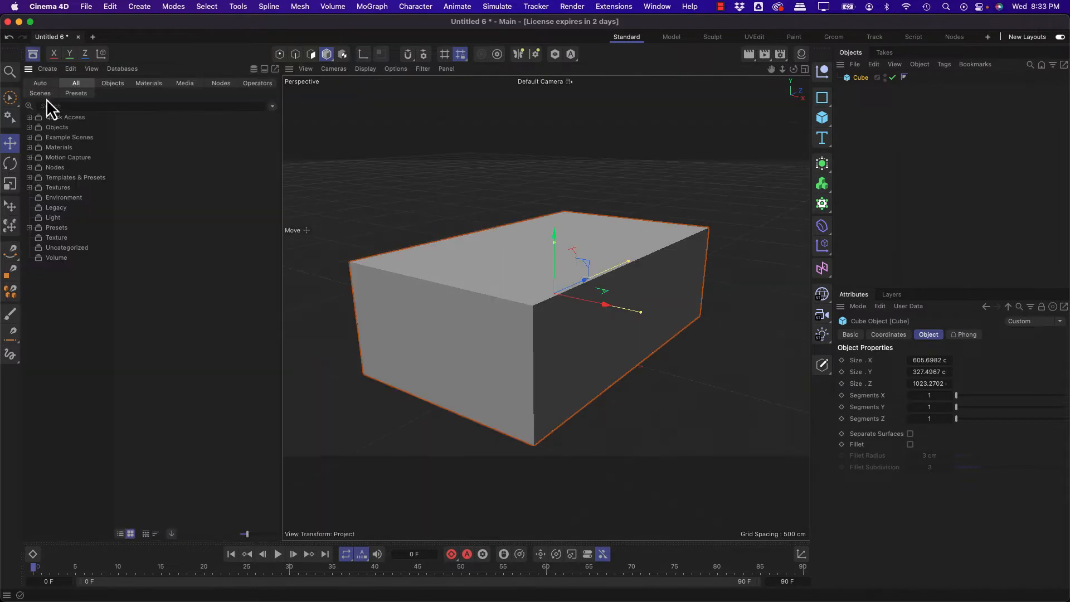
click(47, 106)
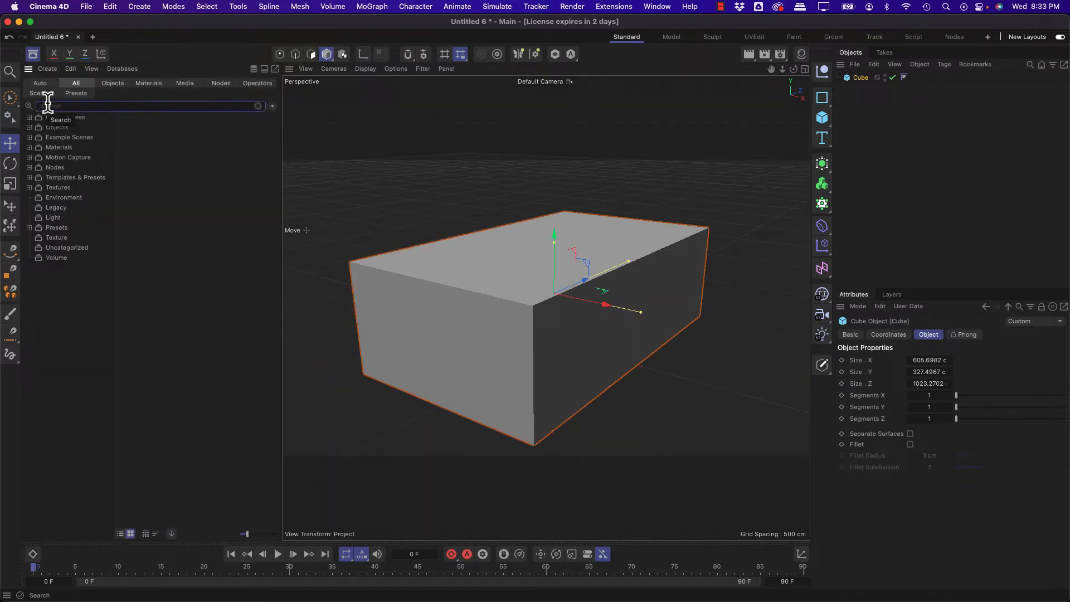
text(axis)
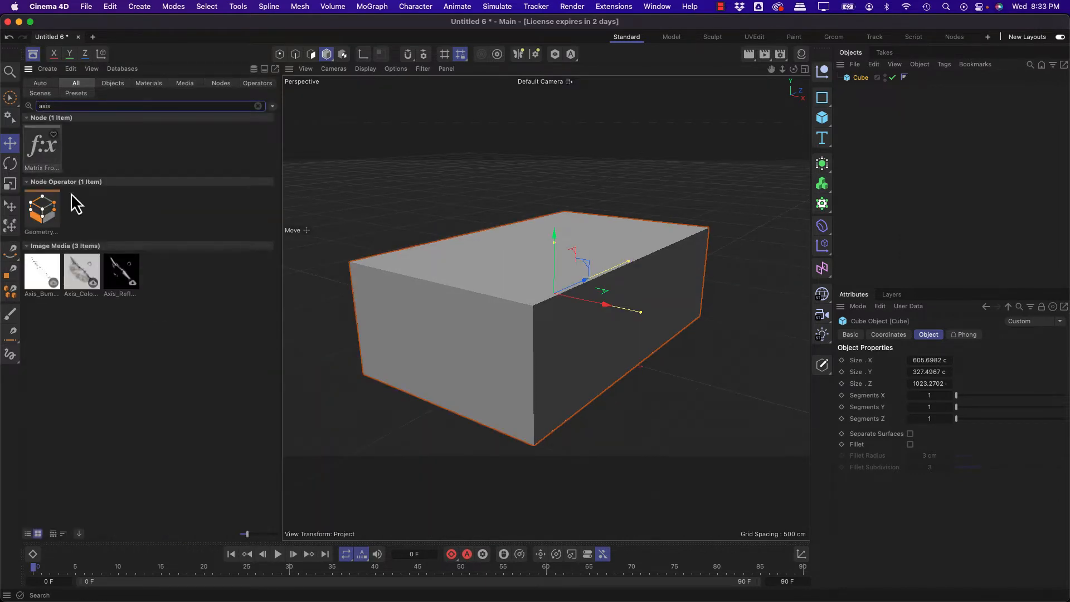
click(28, 534)
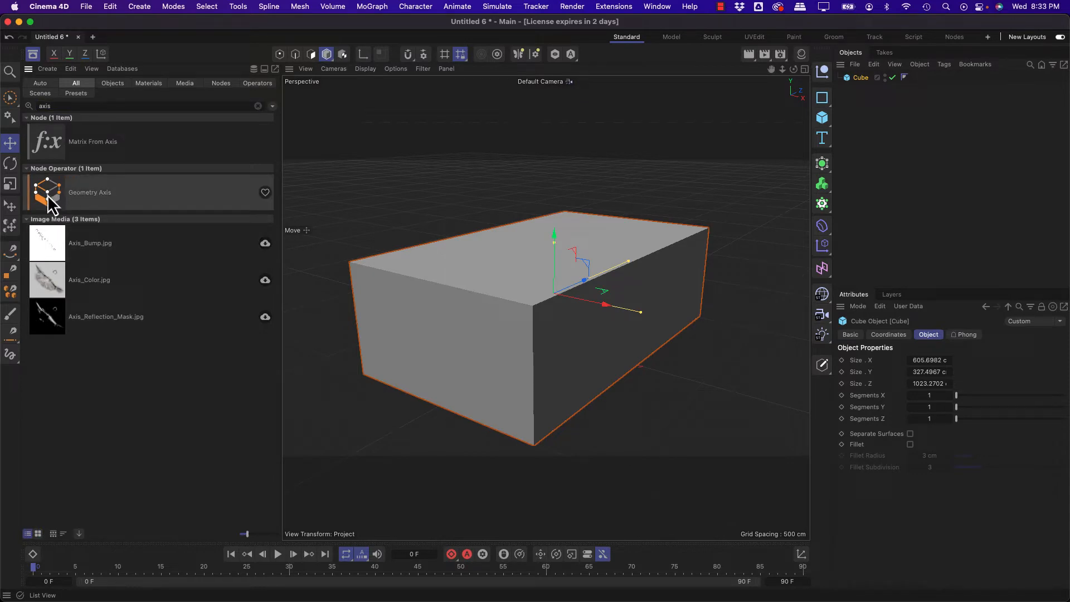
drag(48, 196, 854, 85)
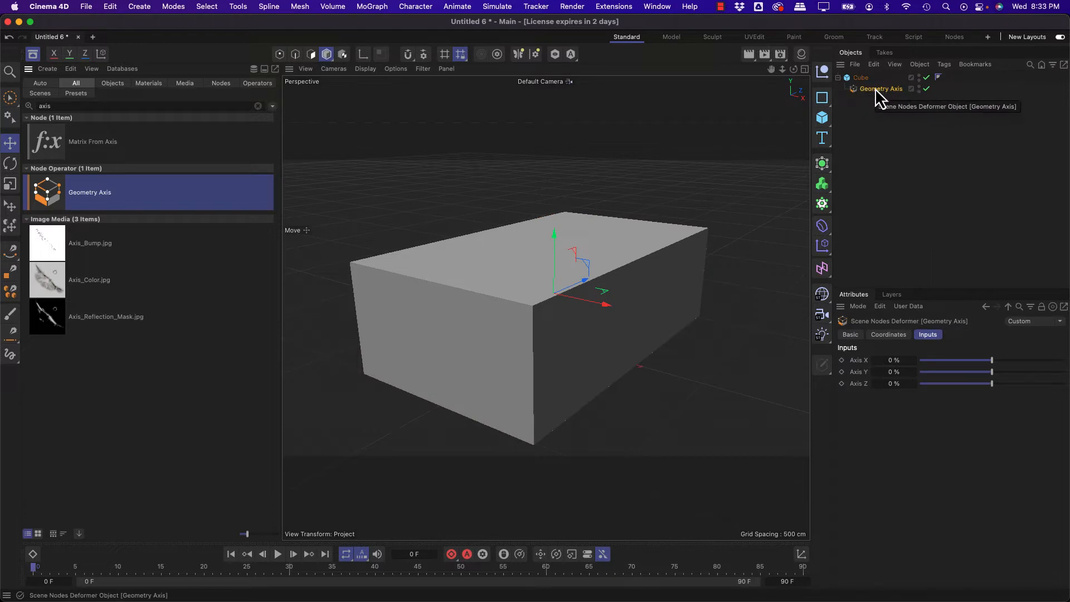
Step: Set the Geometry Axis inputs Axis X, Axis Y and Axis Z to 100 % each
drag(965, 360, 834, 362)
drag(936, 372, 1061, 375)
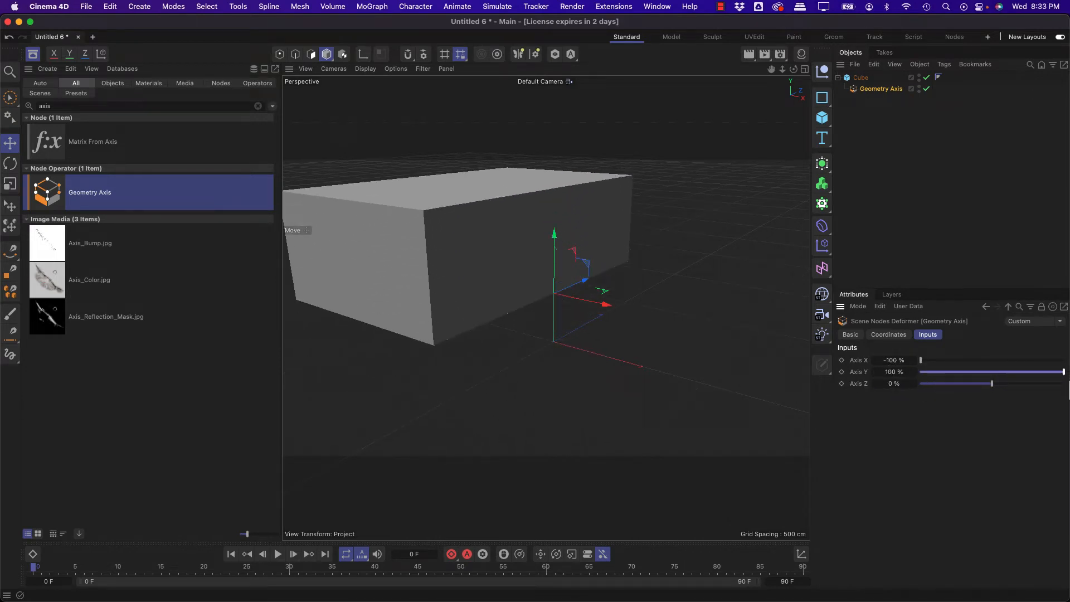
mouse_move(935, 364)
mouse_down()
mouse_move(981, 363)
mouse_move(914, 363)
mouse_up()
drag(1000, 387, 1068, 392)
drag(991, 360, 1063, 360)
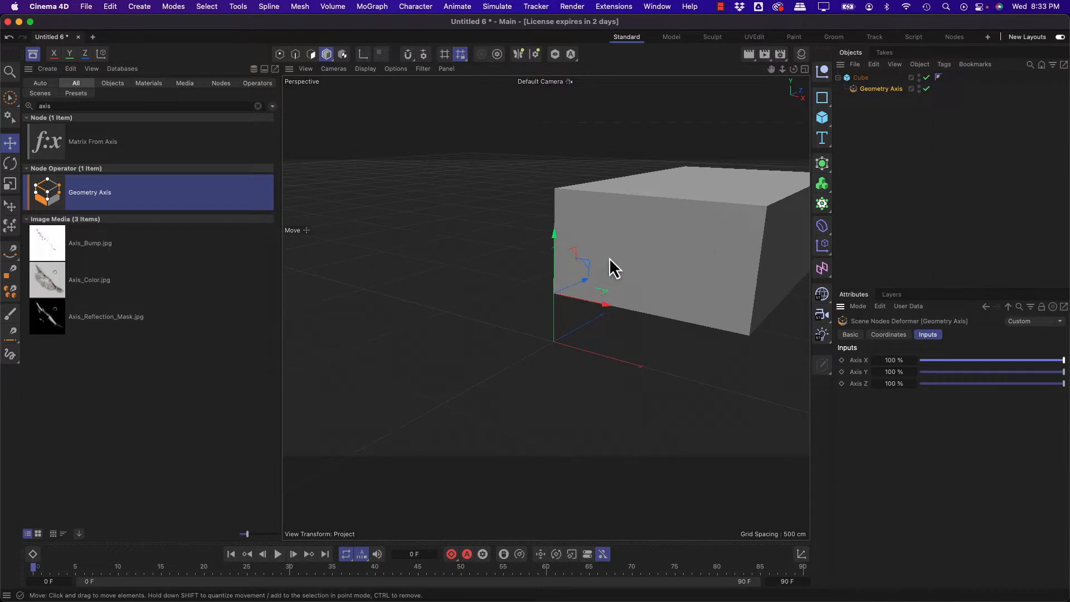
alt+drag(610, 258, 707, 303)
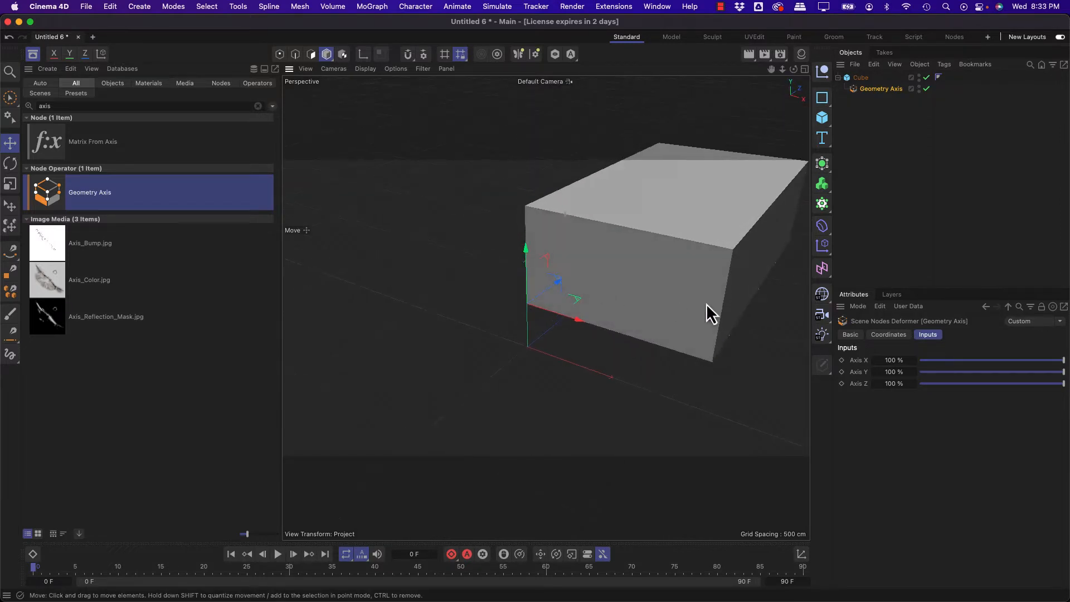
Step: Reset the Cube's Y position to 0 cm in its coordinates
click(855, 77)
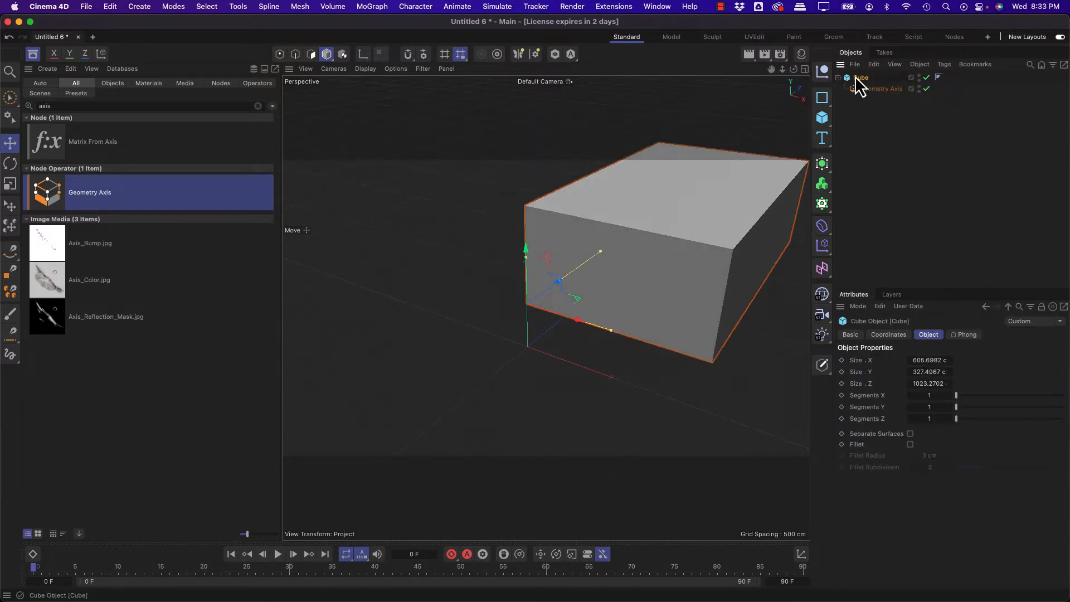
click(881, 335)
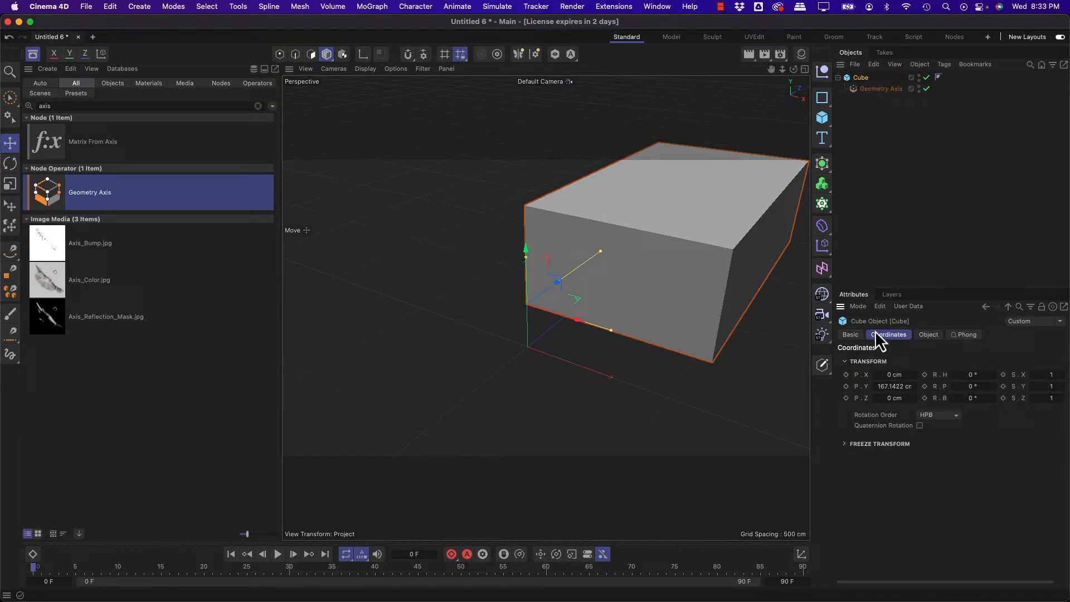
right_click(914, 387)
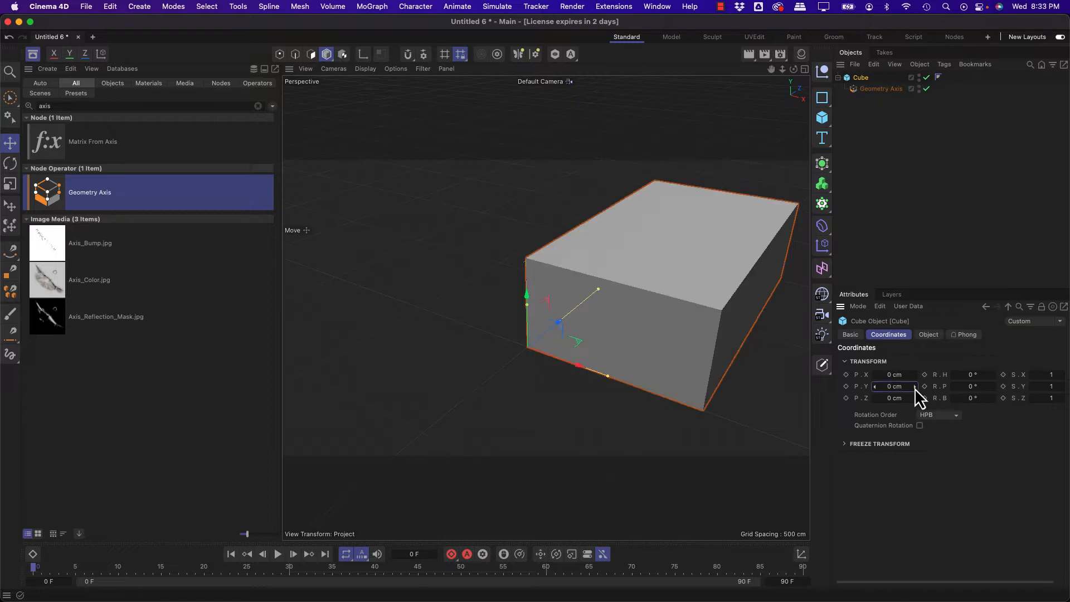
Step: Stretch the cube along all three axes with its size handles to about 647 × 406 × 1054 cm
alt+drag(633, 333, 377, 339)
mouse_move(481, 400)
mouse_down()
mouse_move(448, 400)
mouse_move(486, 401)
mouse_up()
drag(390, 337, 398, 328)
mouse_move(475, 337)
mouse_down()
mouse_move(462, 345)
mouse_move(477, 336)
mouse_up()
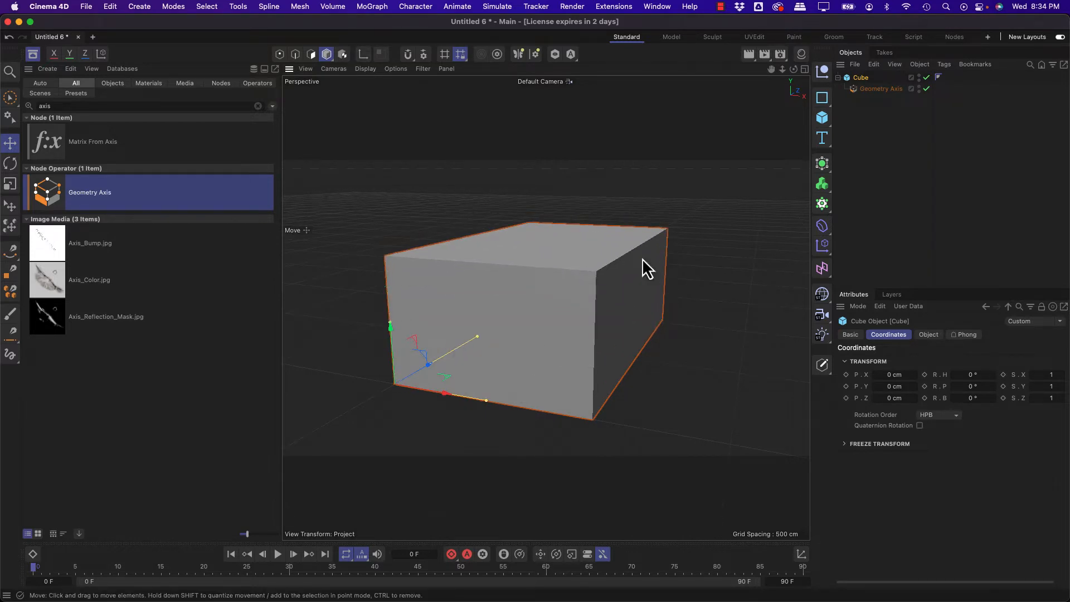
Step: Examine the cube from close up and from different angles, inside and outside
alt+drag(575, 327, 545, 343)
alt+right_drag(548, 328, 623, 298)
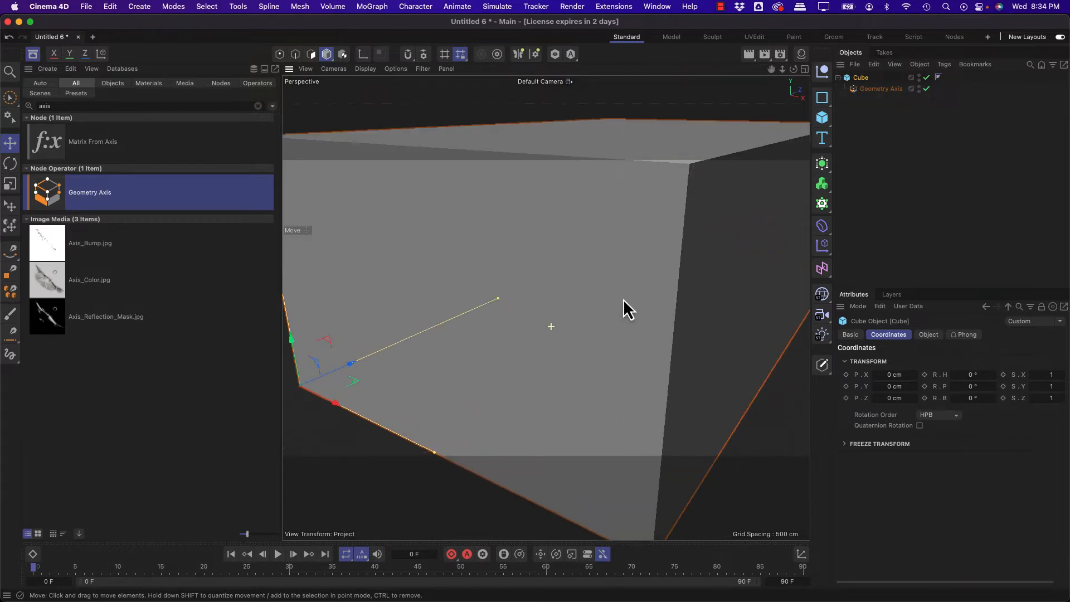
alt+drag(623, 299, 514, 262)
alt+right_drag(514, 292, 673, 396)
alt+drag(544, 307, 536, 216)
alt+drag(540, 270, 556, 332)
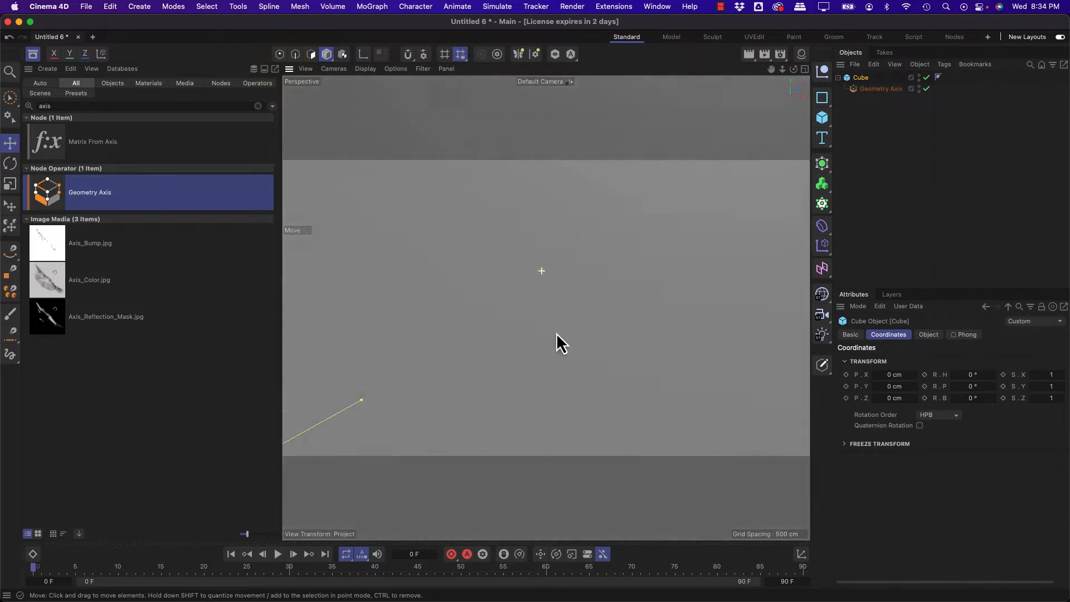
mouse_move(560, 334)
alt+right_down()
mouse_move(669, 287)
mouse_move(813, 275)
mouse_move(355, 292)
mouse_move(563, 339)
alt+right_up()
alt+drag(545, 306, 530, 323)
Step: Enable Backface Culling in the perspective view and check the cube's faces
click(391, 69)
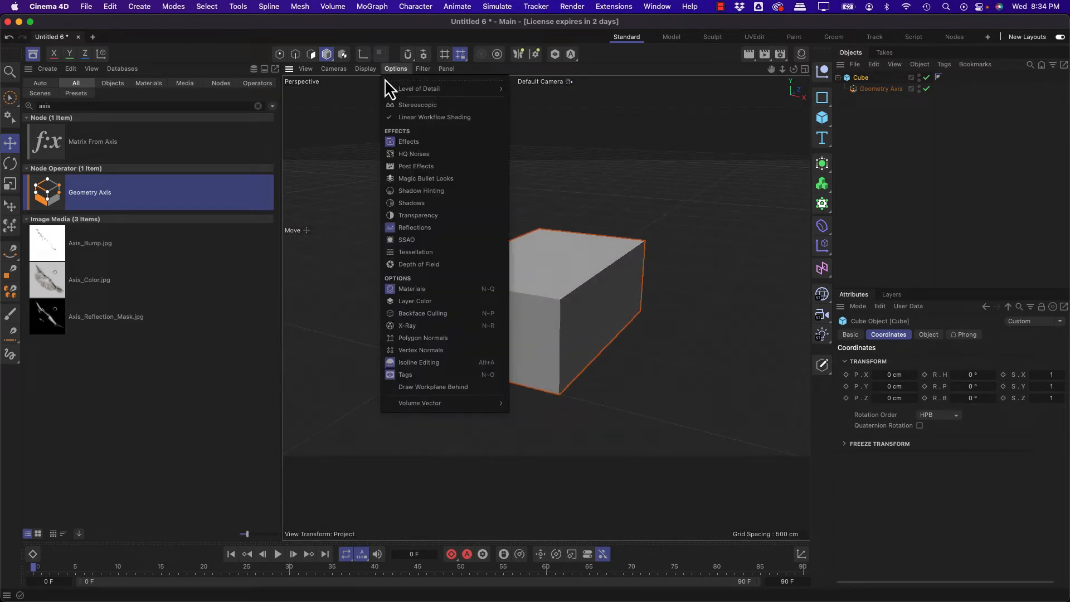
click(446, 315)
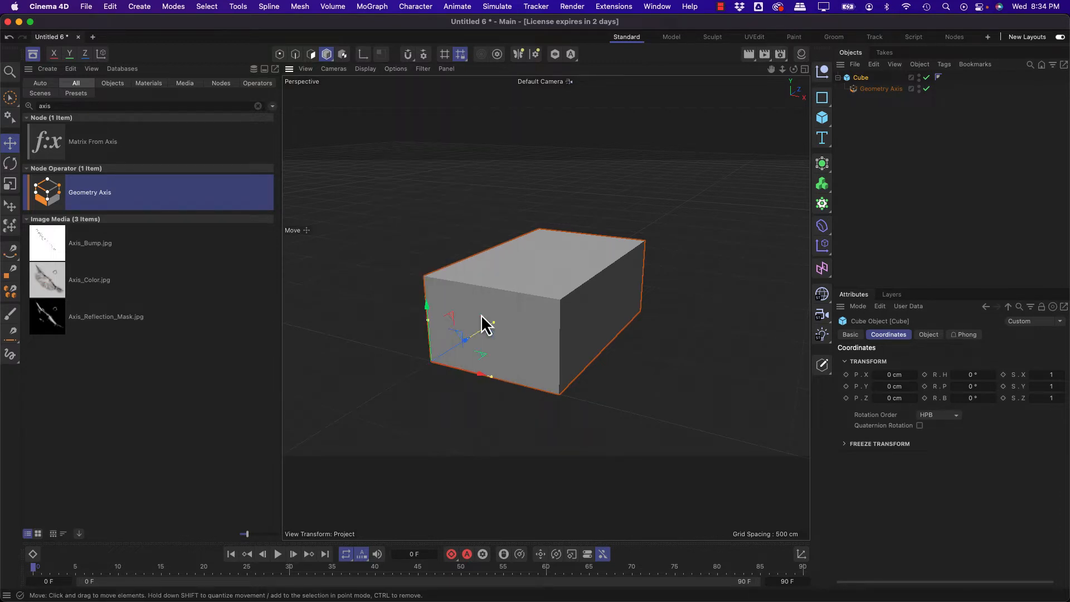
scroll(532, 291, up, 3)
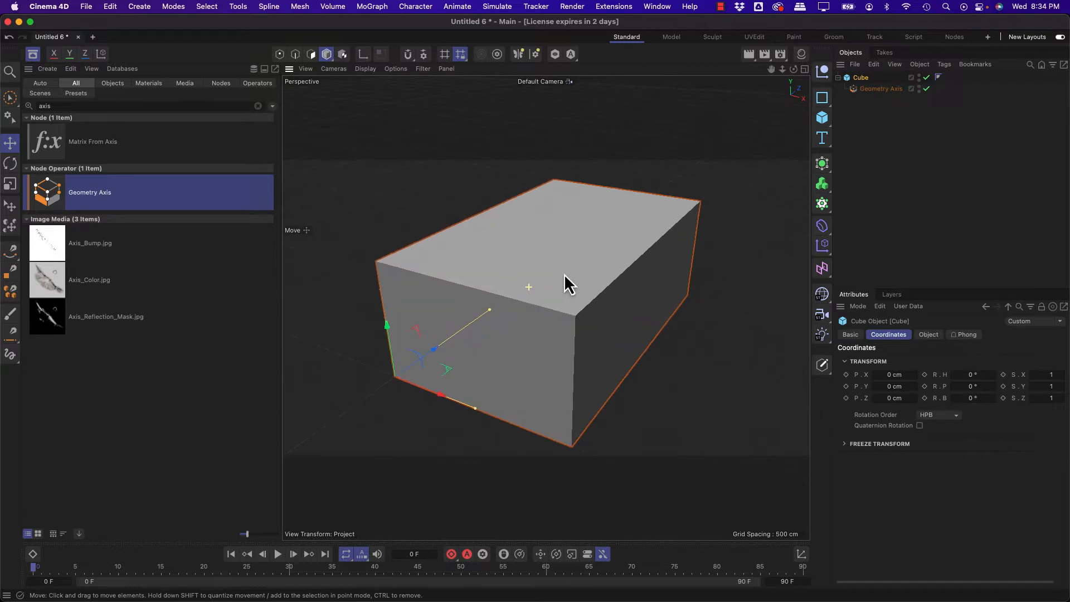
mouse_move(444, 370)
alt+mouse_down()
mouse_move(439, 353)
mouse_move(474, 278)
mouse_move(588, 329)
mouse_move(483, 384)
mouse_move(433, 352)
alt+mouse_up()
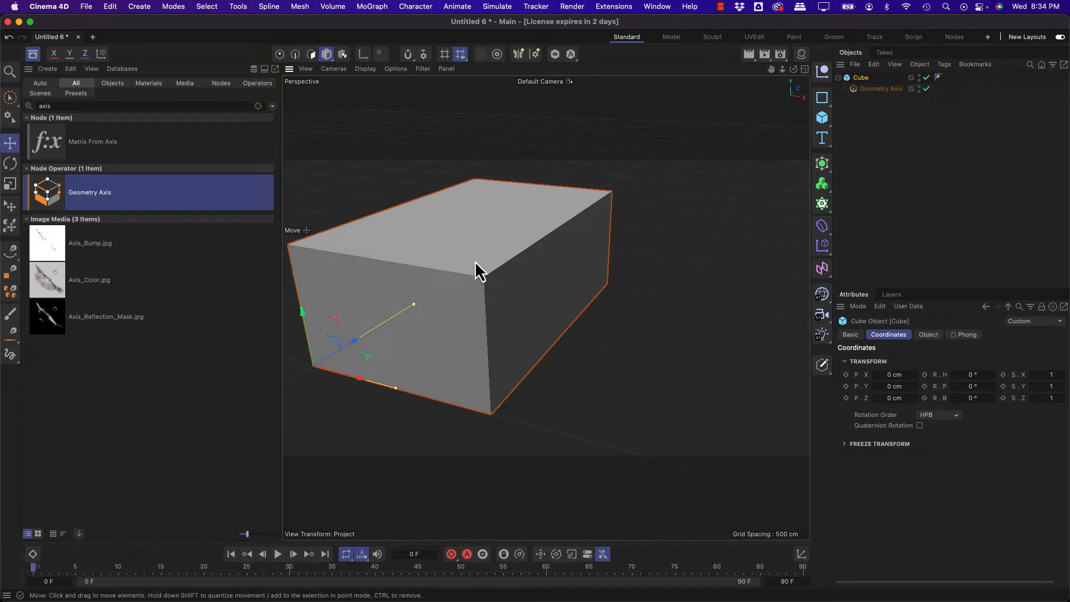
Step: Search the Asset Browser for "reverse normals" and make the Reverse Normals operator a child of the Cube
click(127, 106)
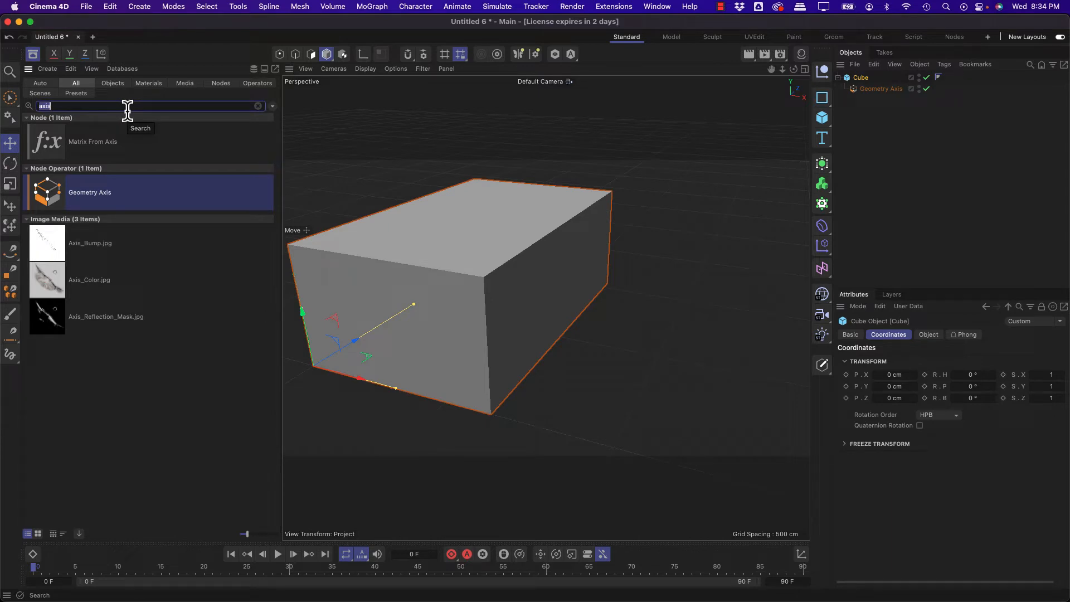
text(normals)
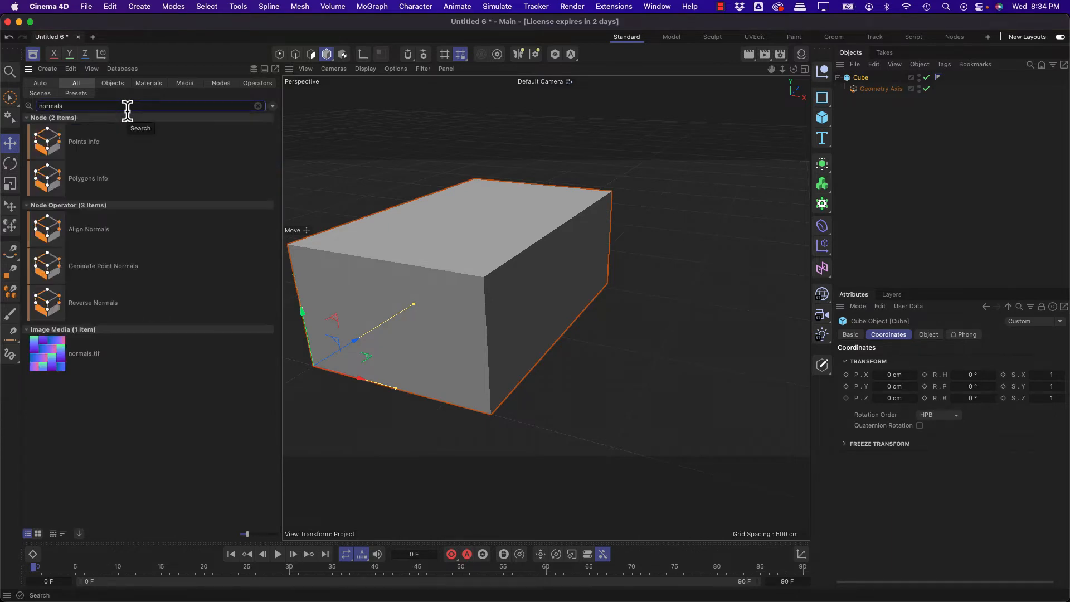
click(39, 106)
text(reverse)
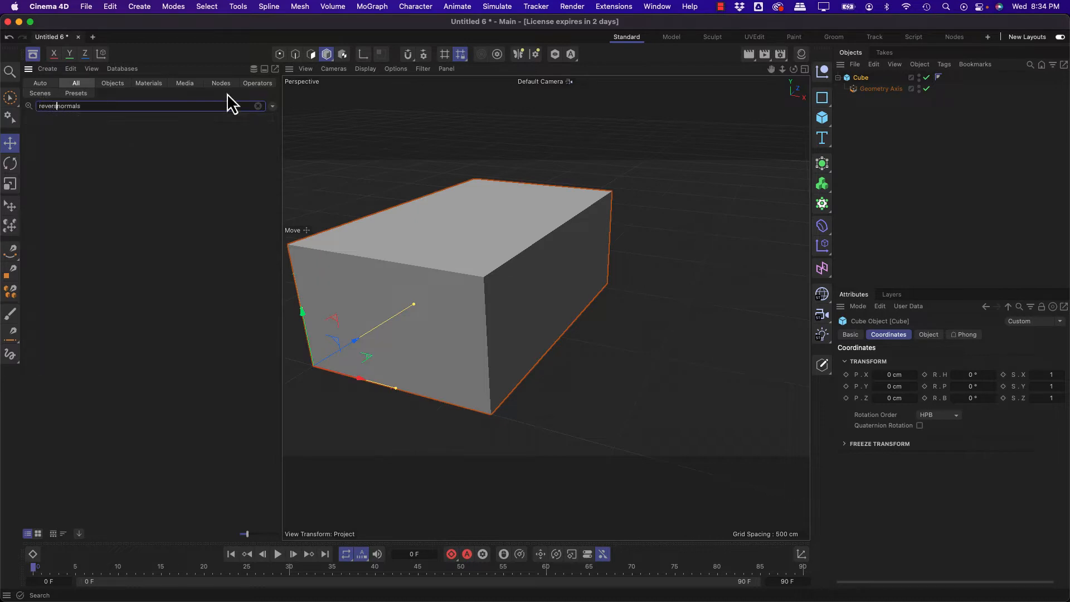
drag(41, 161, 864, 85)
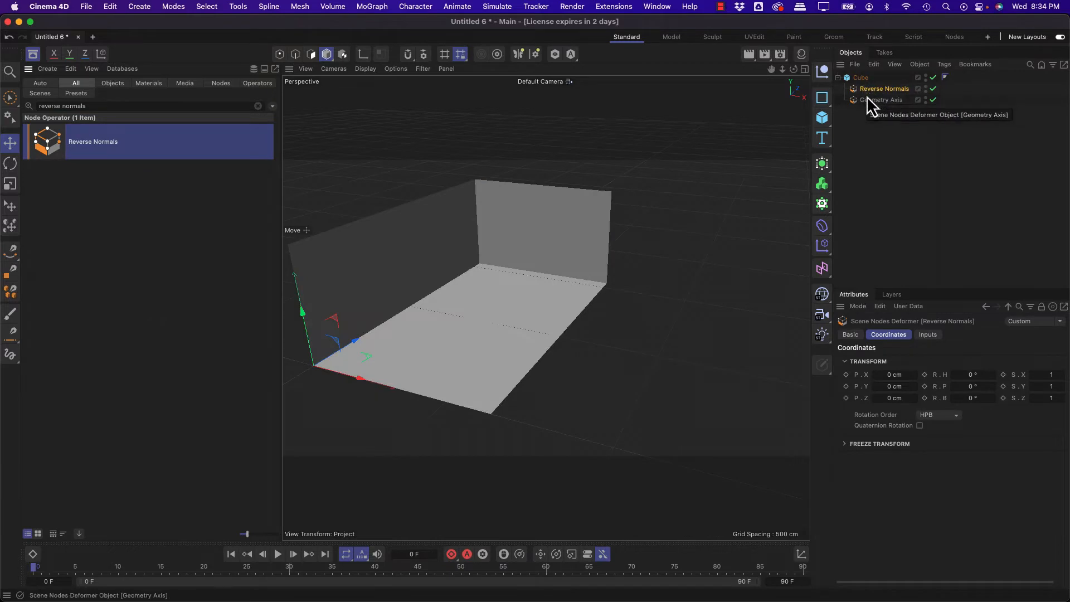
Step: Move Geometry Axis above Reverse Normals in the Cube's hierarchy and view the open room
click(867, 99)
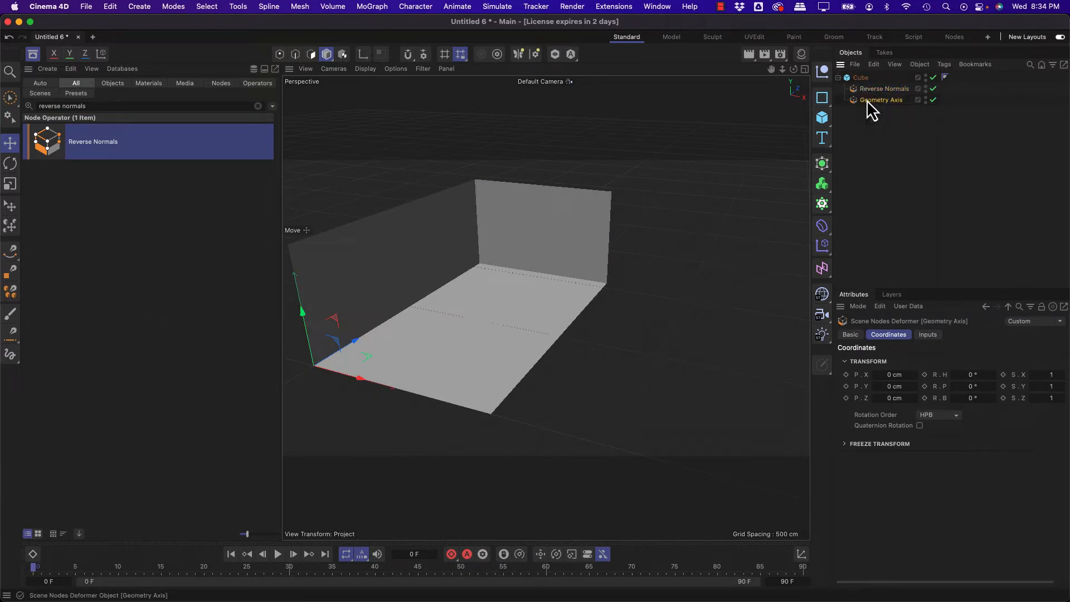
drag(866, 103, 870, 85)
click(877, 101)
alt+drag(579, 208, 515, 239)
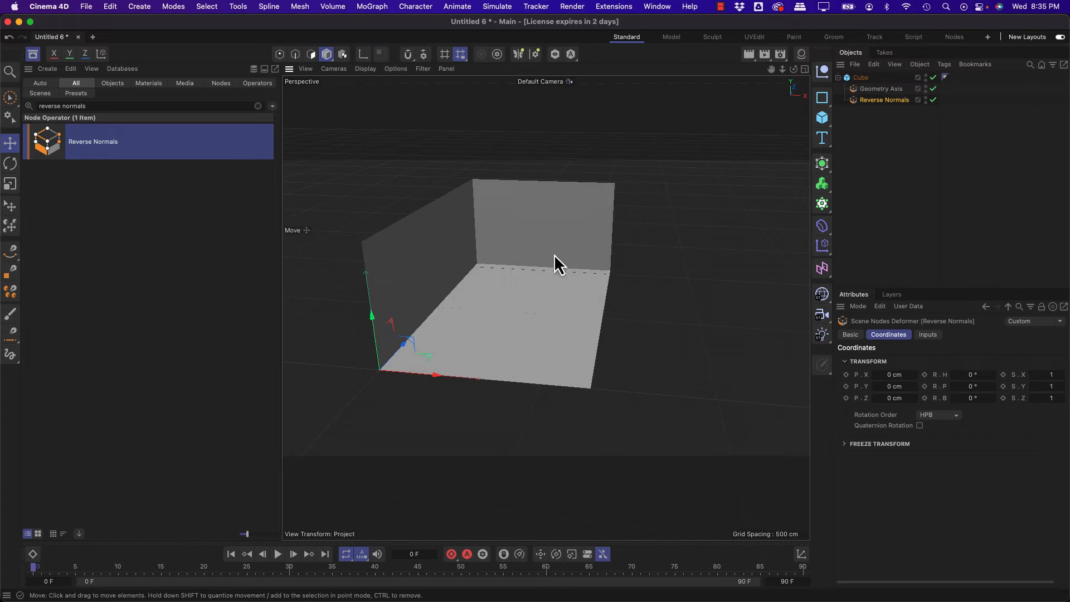
Step: Check the view's Backface Culling option and examine the room from a lower angle
click(396, 69)
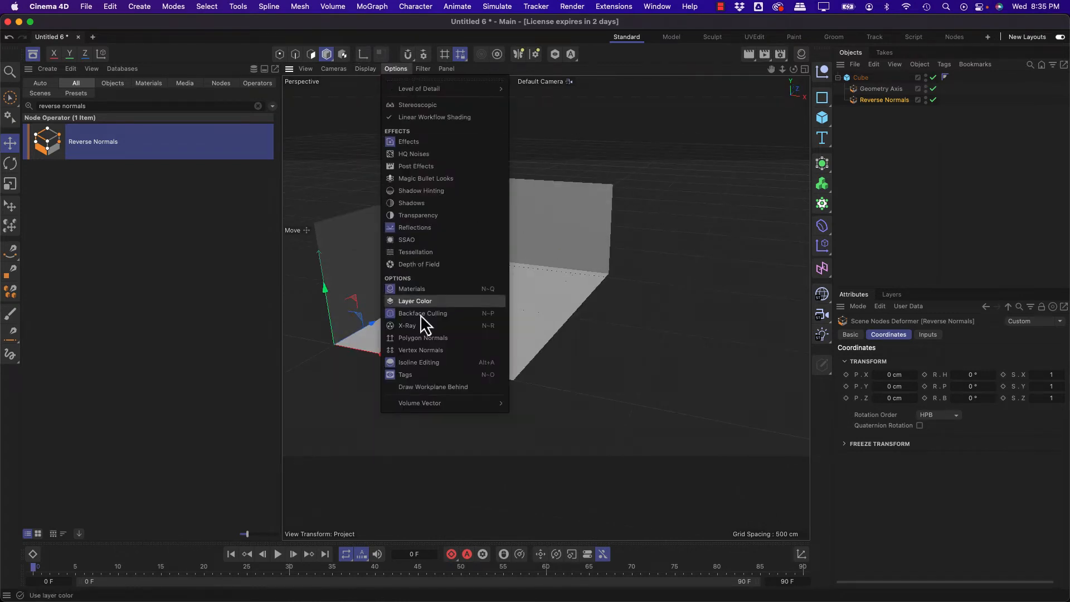
click(476, 315)
alt+drag(590, 217, 423, 334)
Step: Set the room Cube's Size X to 15 ft
click(855, 65)
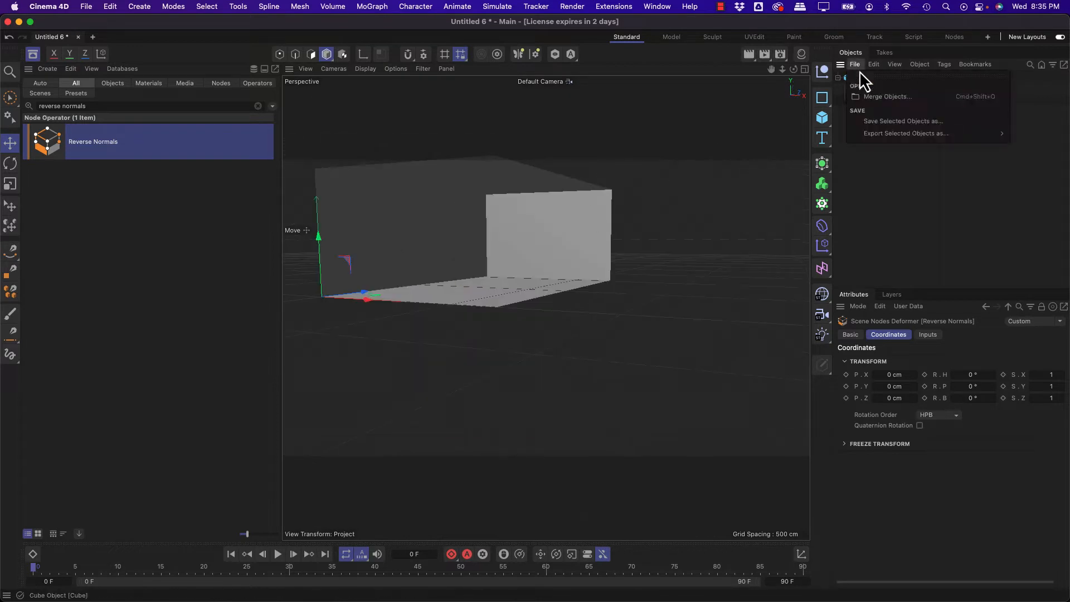
click(851, 63)
click(857, 76)
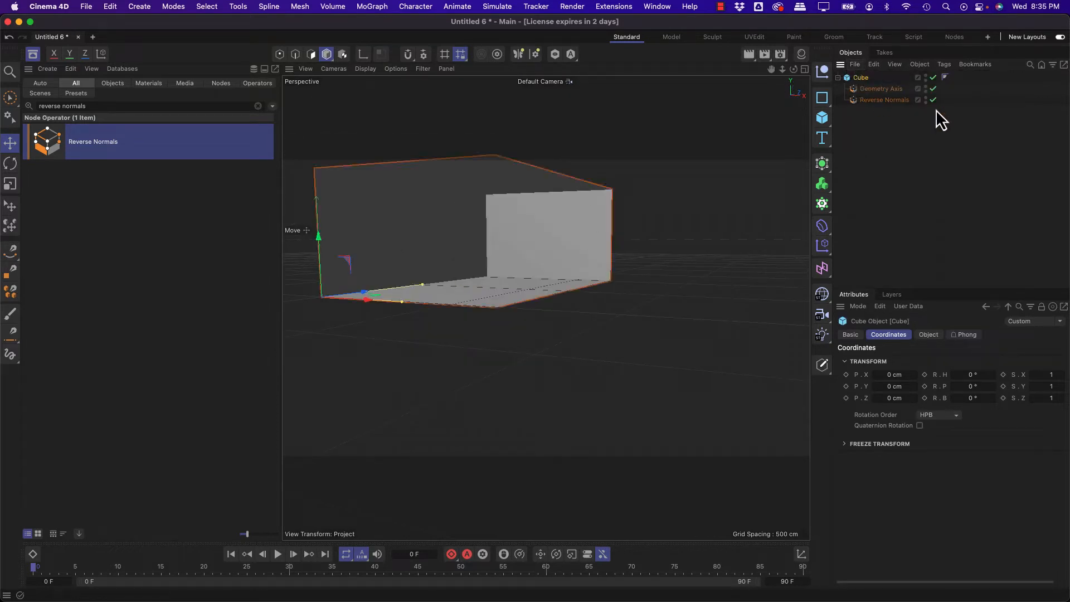
click(929, 335)
click(929, 360)
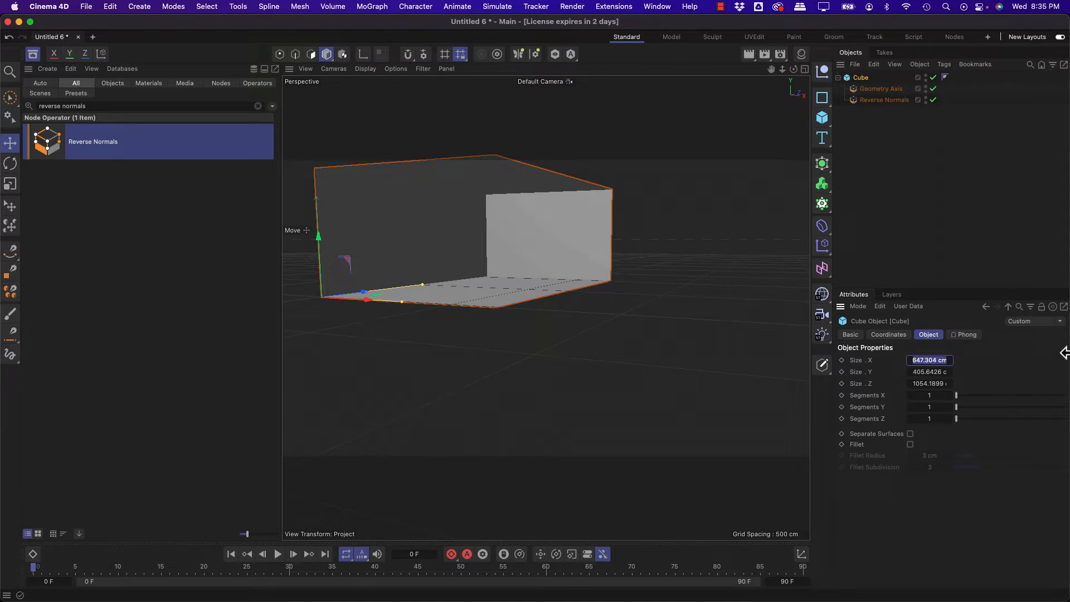
text(15ft)
key(Return)
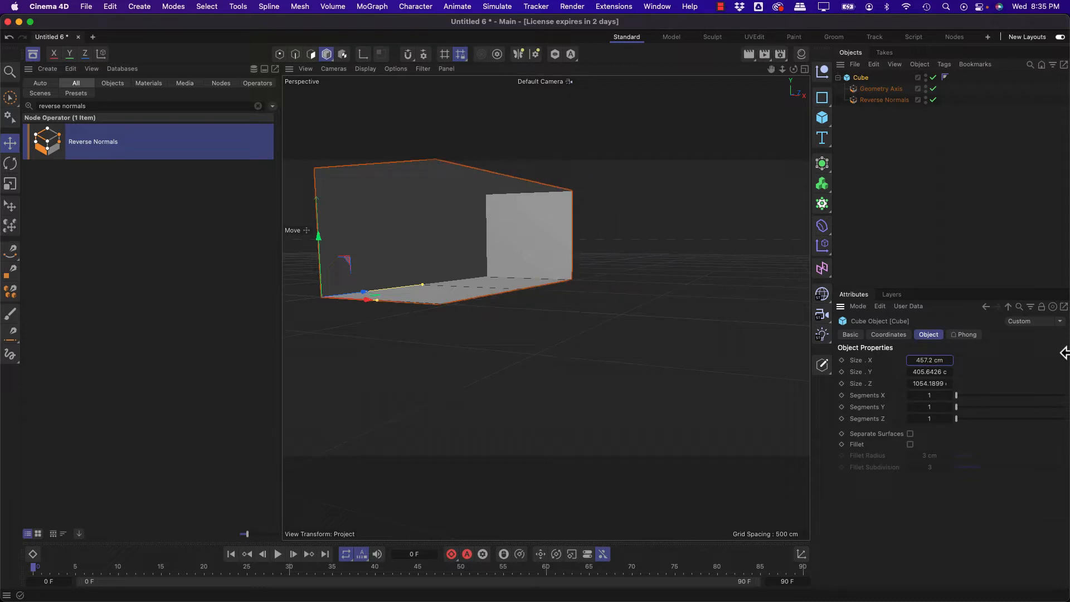
Step: Set the room Cube's Size Y to 10 ft and its Size Z to 20 ft
click(928, 371)
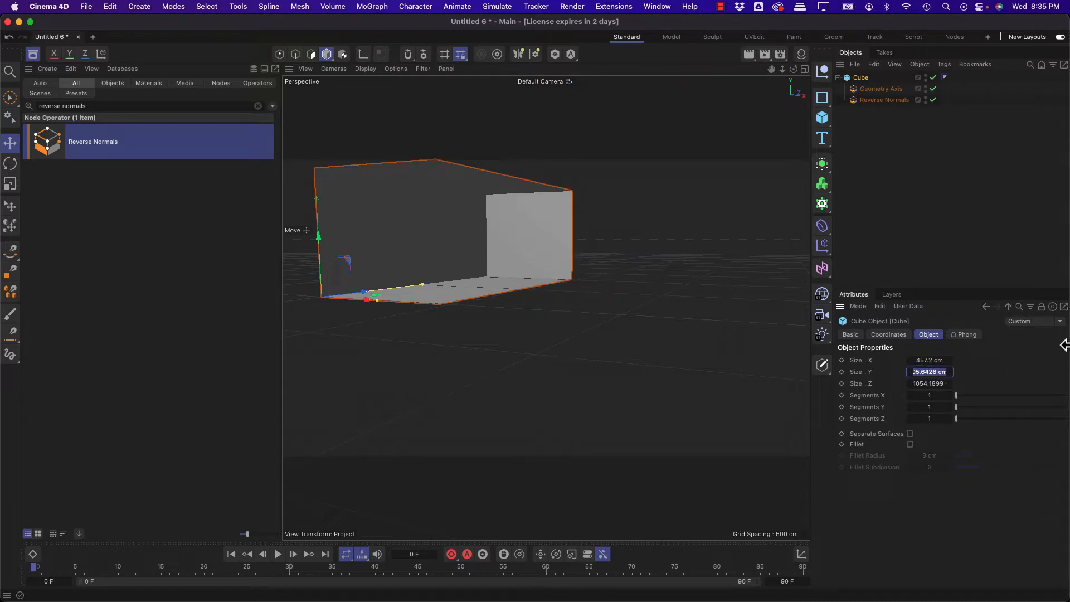
text(10ft)
key(Return)
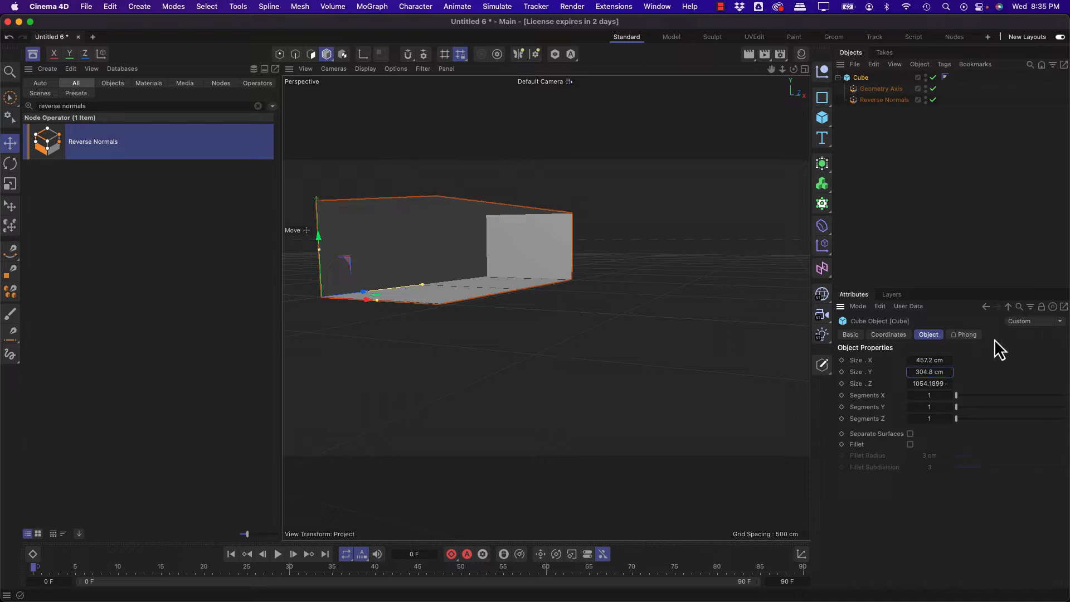
click(925, 383)
text(20ft)
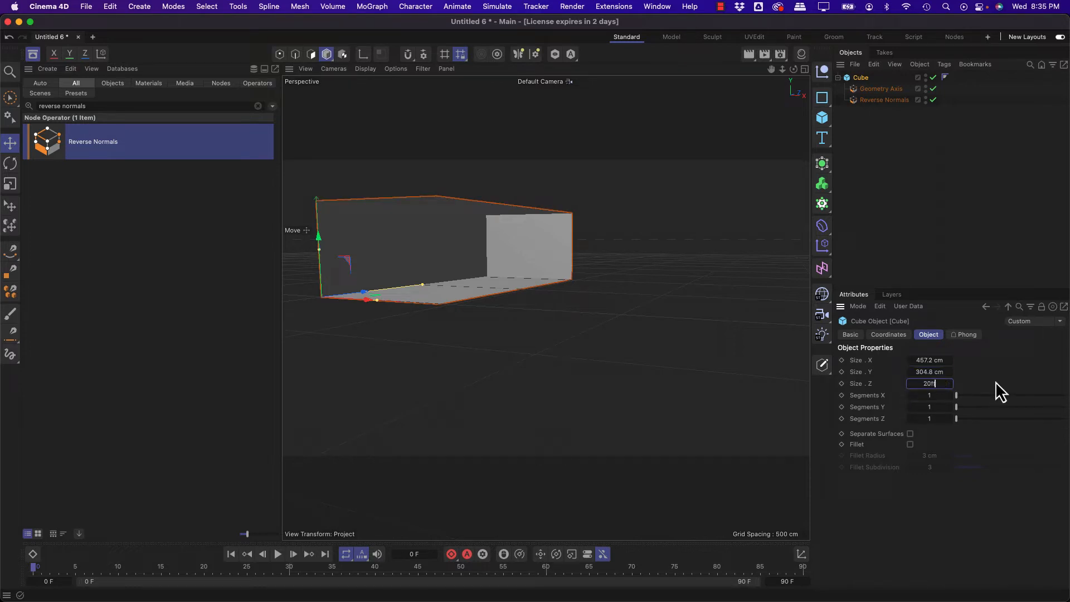
key(Return)
Step: Clear the object selection and activate the Place tool
alt+drag(461, 205, 457, 266)
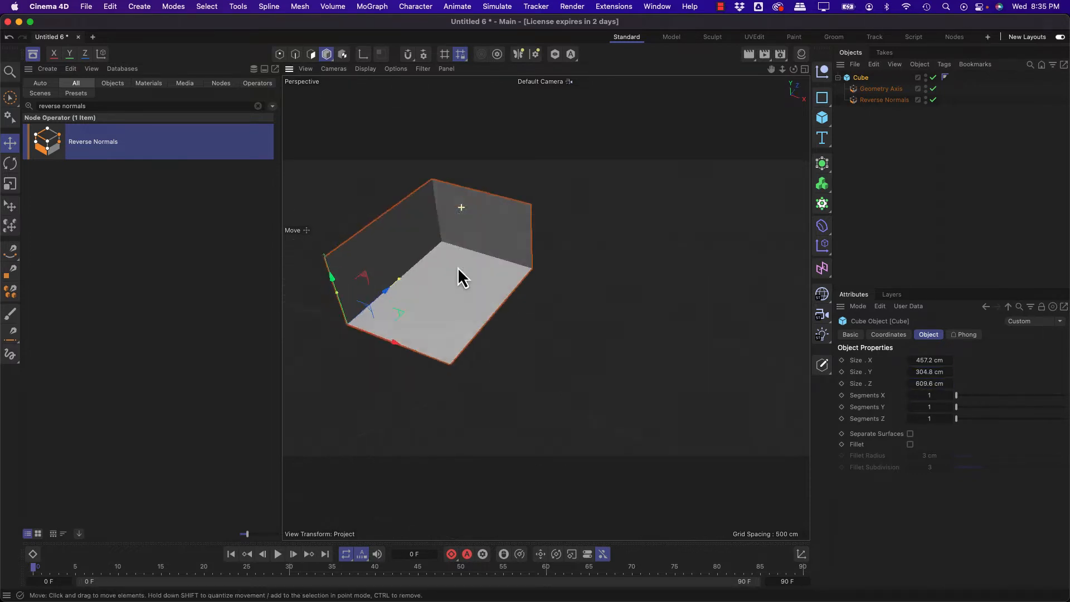
alt+middle_drag(452, 268, 549, 296)
alt+drag(568, 261, 535, 253)
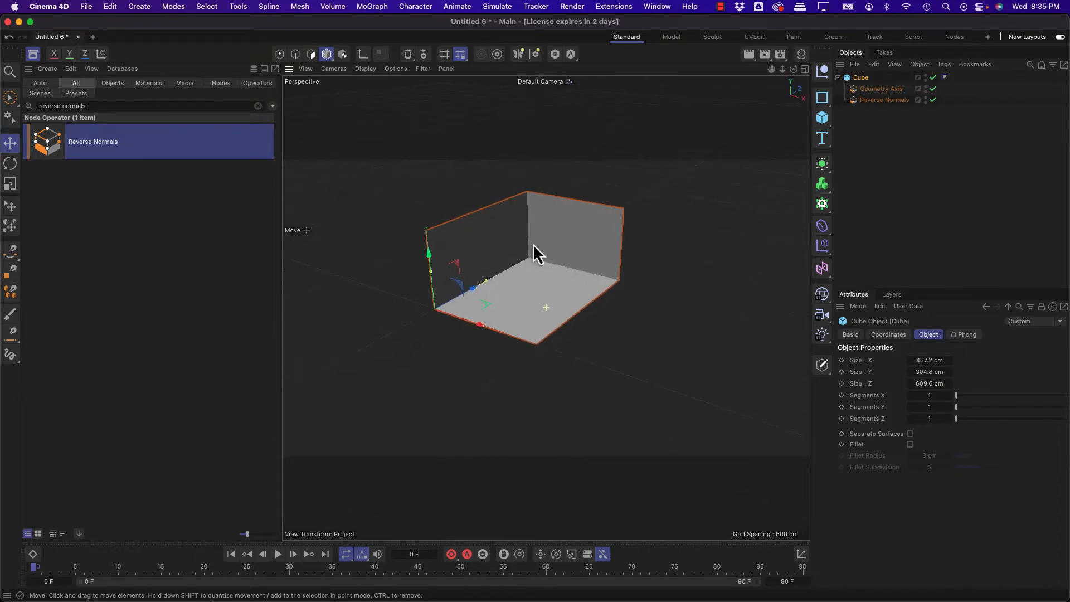
scroll(571, 234, up, 3)
mouse_move(557, 287)
alt+mouse_down()
mouse_move(576, 246)
mouse_move(576, 203)
mouse_move(554, 270)
mouse_move(562, 262)
mouse_move(563, 290)
alt+mouse_up()
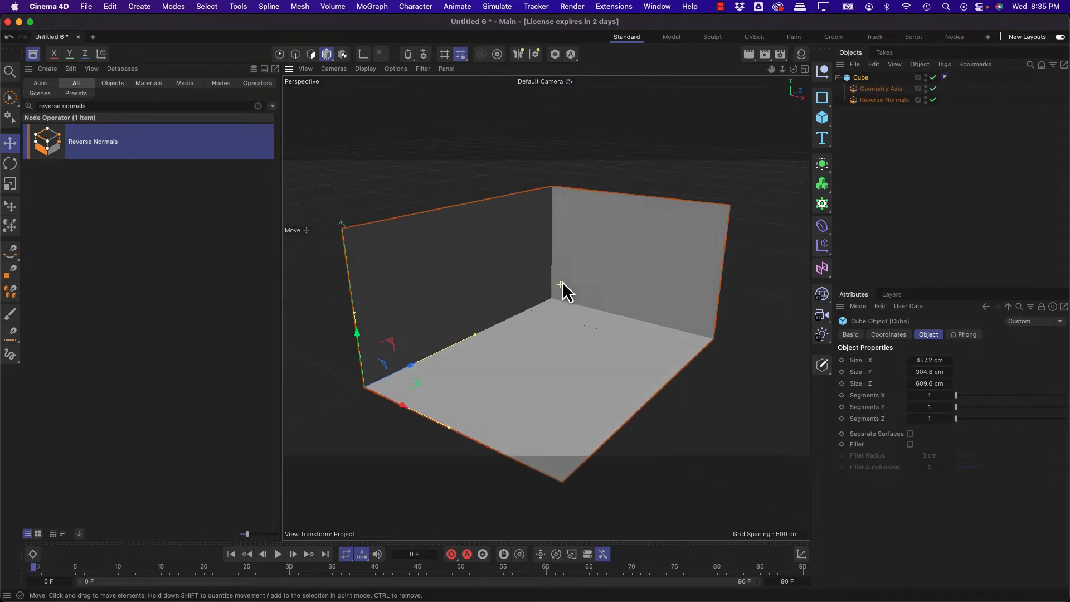
click(887, 181)
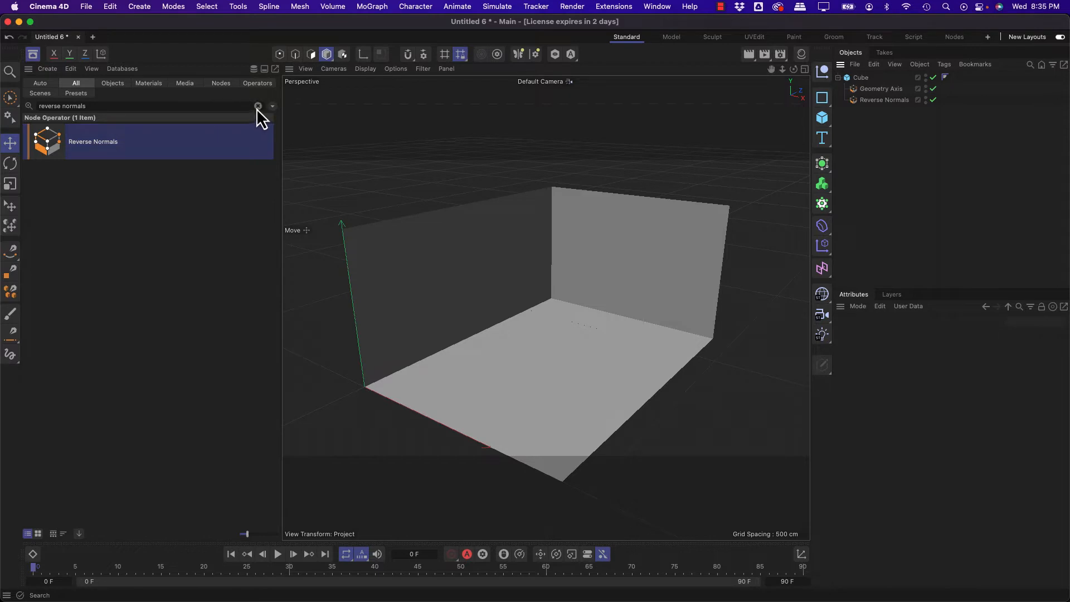
click(8, 203)
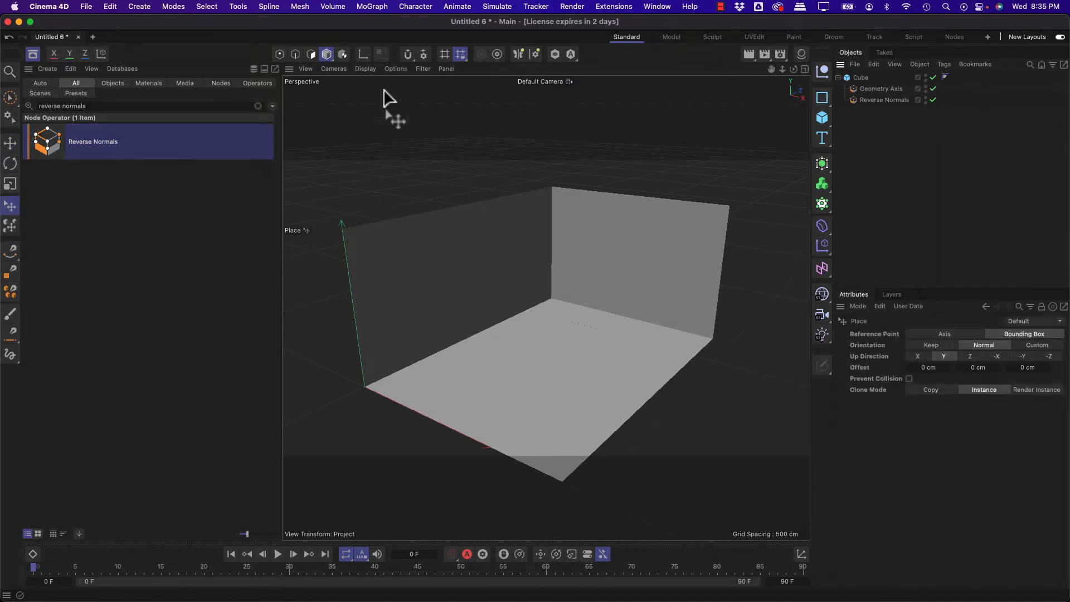
Step: Add a second cube and place it inside the room on the floor
click(822, 118)
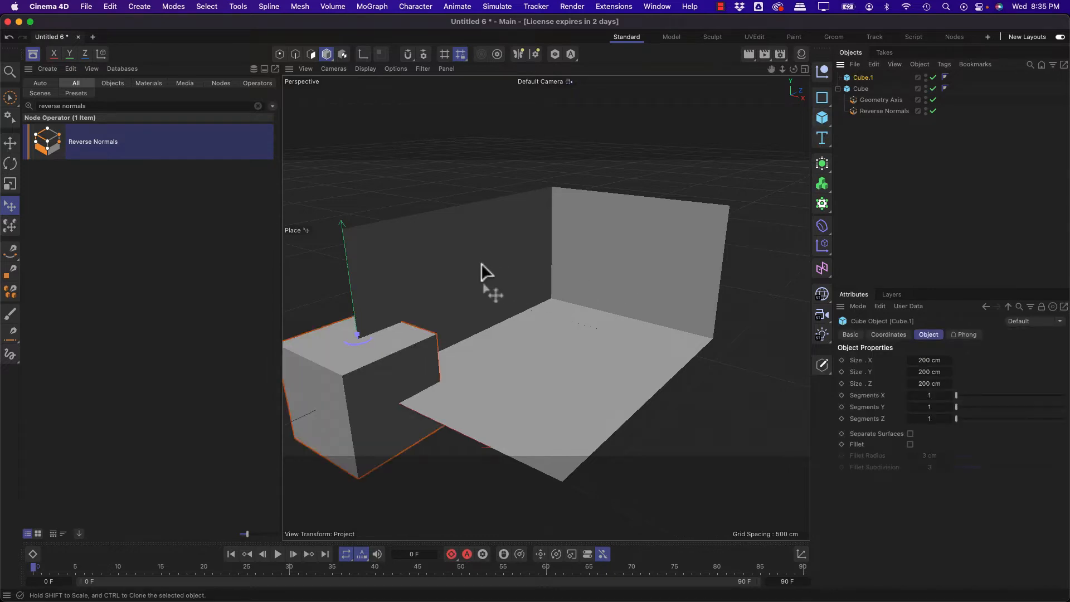
mouse_move(542, 183)
mouse_down()
mouse_move(528, 216)
mouse_move(389, 301)
mouse_move(513, 394)
mouse_move(630, 267)
mouse_move(535, 200)
mouse_move(390, 245)
mouse_move(520, 370)
mouse_move(586, 346)
mouse_move(493, 337)
mouse_move(533, 281)
mouse_move(506, 222)
mouse_move(537, 192)
mouse_up()
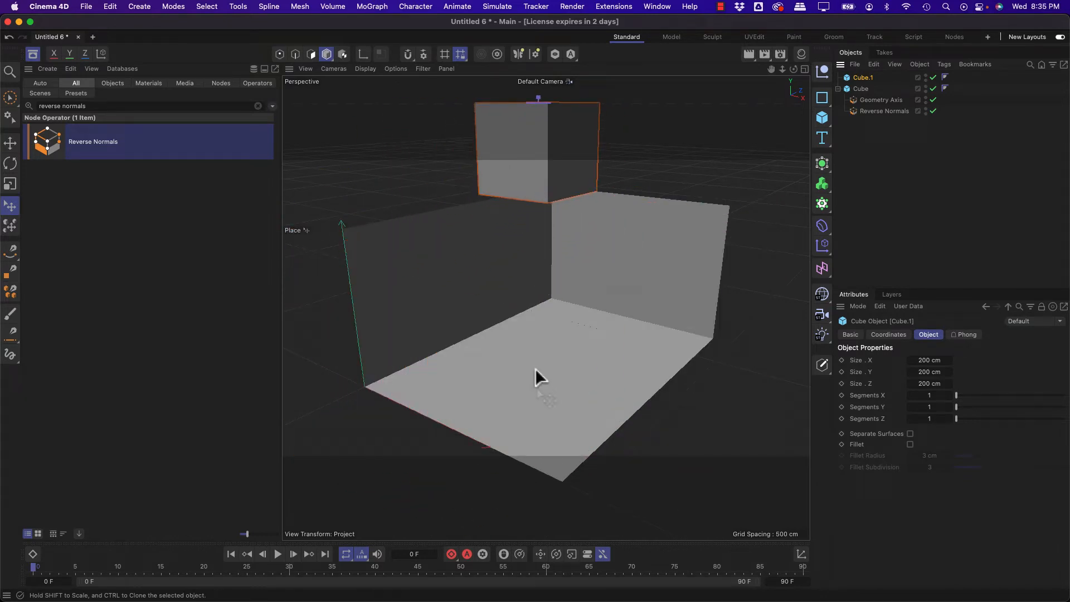
alt+drag(536, 368, 521, 320)
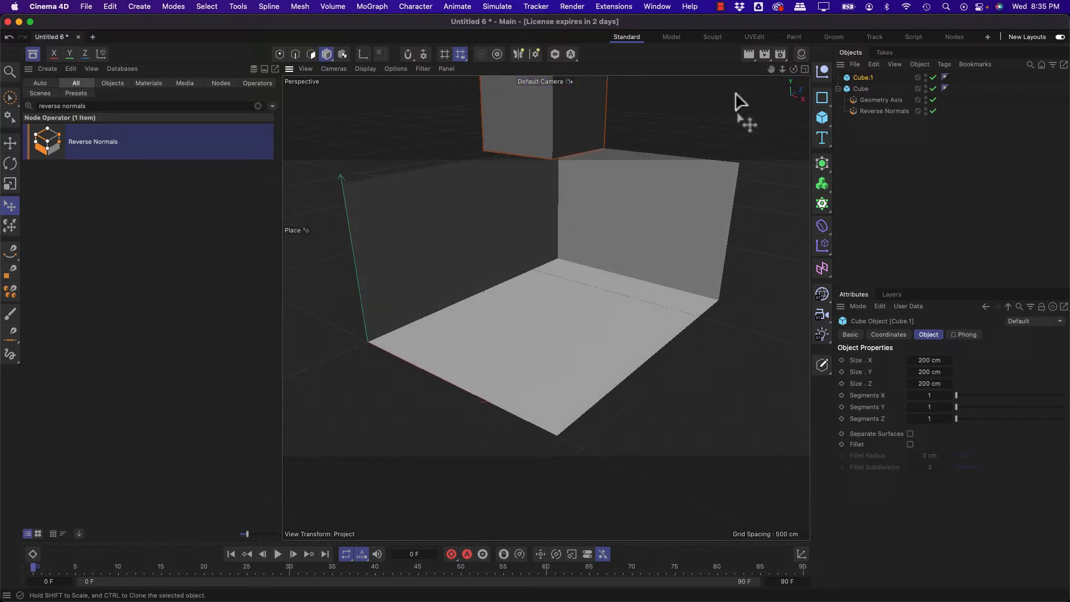
mouse_move(771, 69)
mouse_down()
mouse_move(767, 103)
mouse_move(792, 78)
mouse_move(803, 89)
mouse_move(785, 72)
mouse_up()
drag(584, 316, 552, 358)
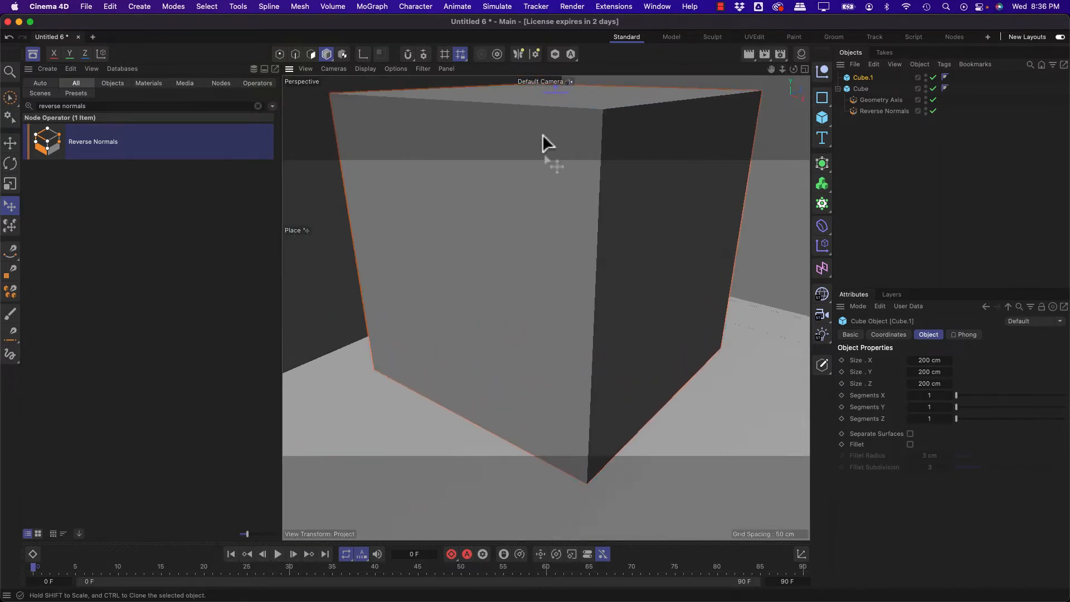
Step: Scale the new cube down to about 54 cm per side and slide it across the floor near the back corner
shift+drag(554, 91, 560, 322)
alt+drag(604, 286, 516, 281)
alt+middle_drag(516, 282, 536, 337)
alt+drag(536, 337, 613, 317)
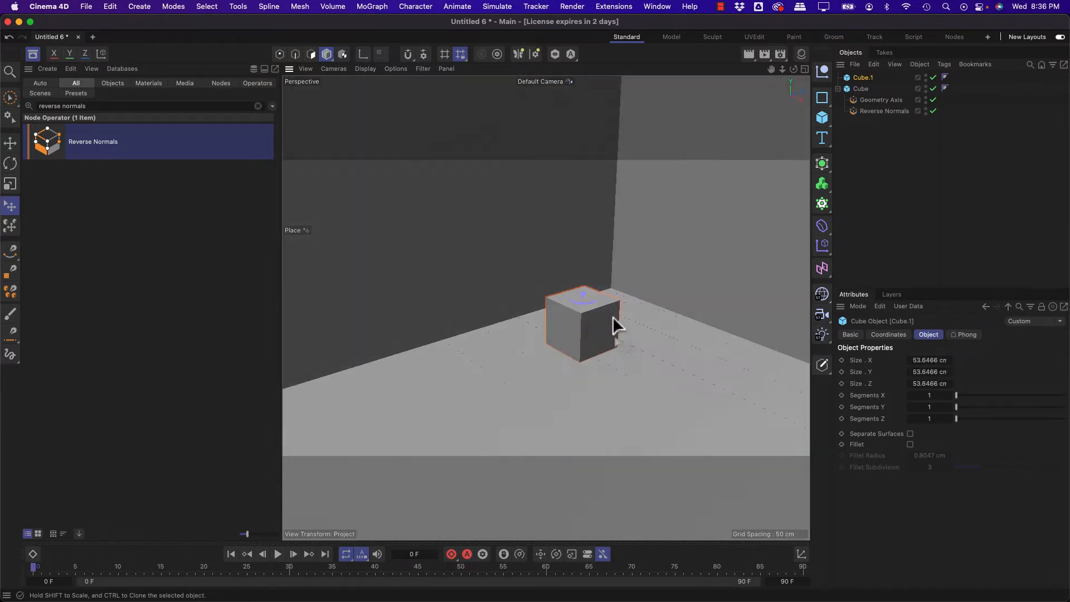
scroll(604, 315, up, 2)
drag(516, 332, 592, 330)
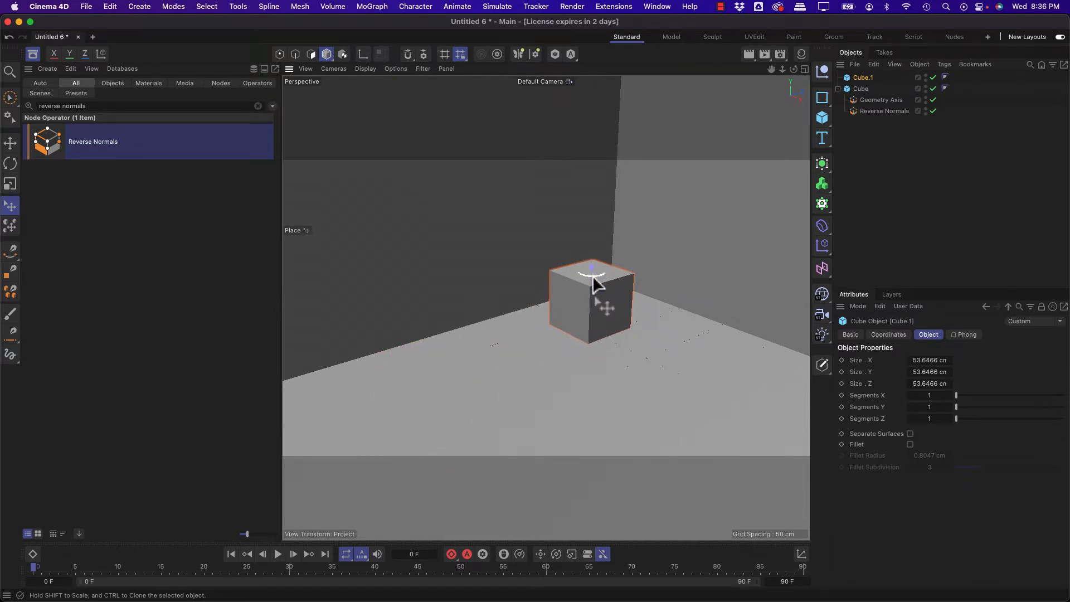
Step: Clone the small cube as two instances with the Place tool and stack them on top of it
mouse_move(586, 278)
mouse_down()
mouse_move(623, 371)
mouse_move(599, 332)
mouse_move(678, 370)
mouse_move(701, 329)
mouse_up()
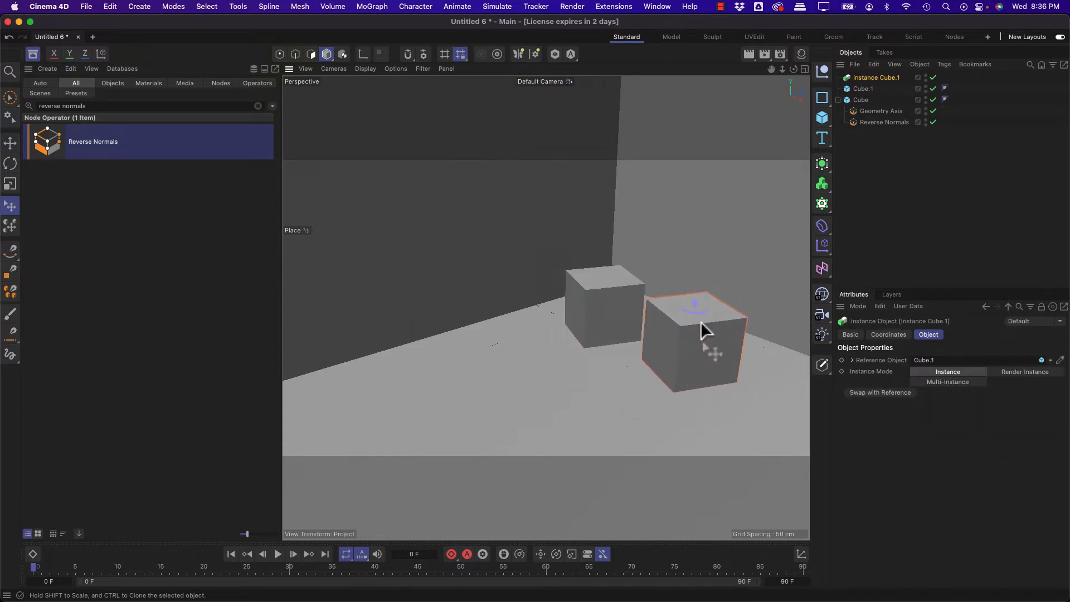
drag(649, 299, 606, 281)
ctrl+drag(594, 192, 606, 212)
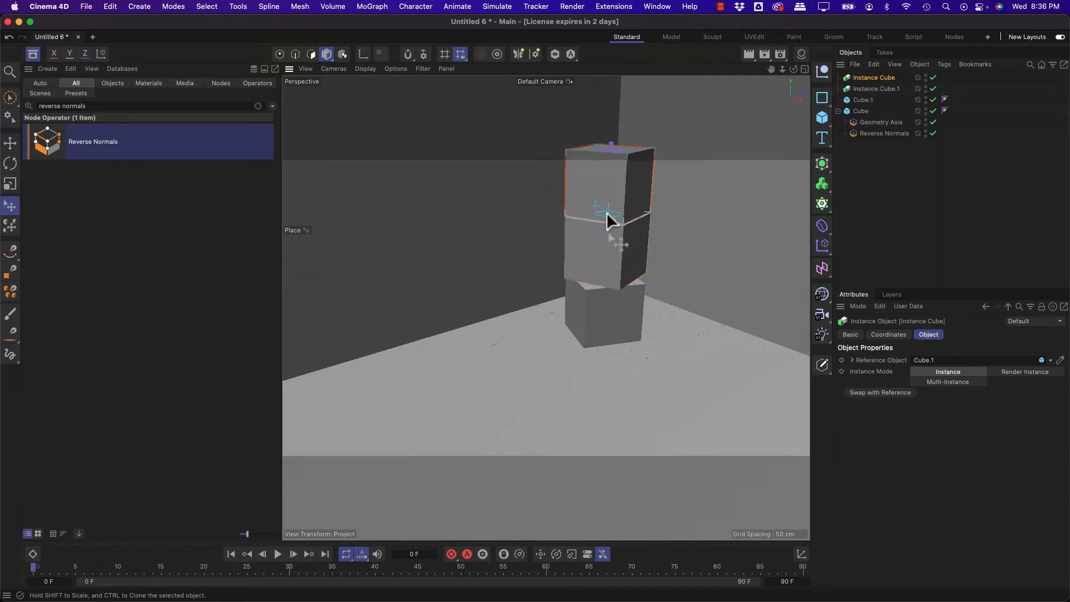
ctrl+drag(599, 147, 605, 158)
click(676, 355)
Step: Delete the small cube and its two instances, keeping only the room Cube
alt+drag(634, 291, 615, 306)
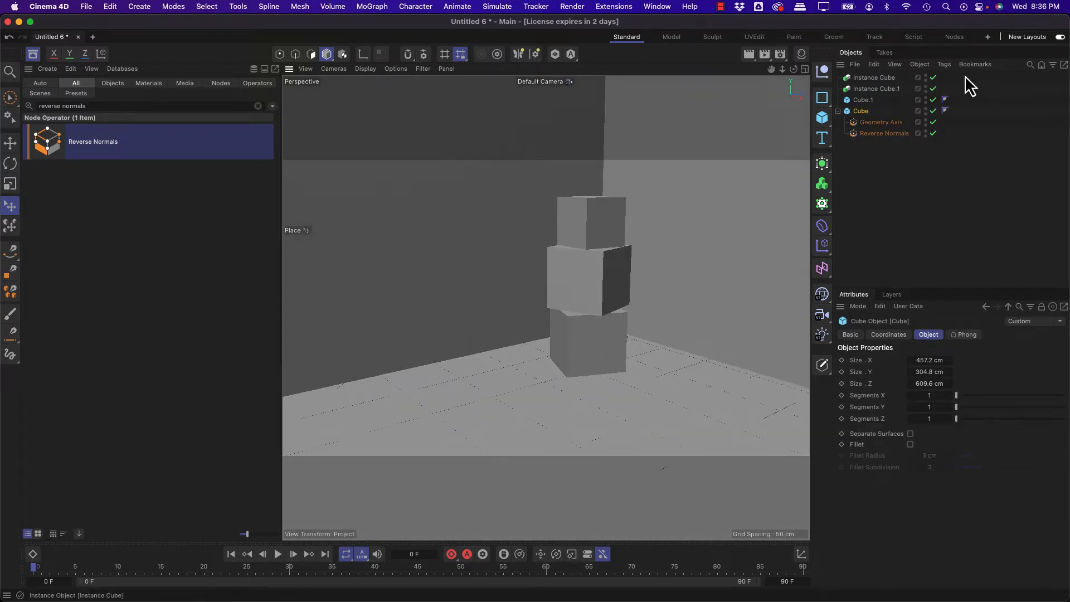
click(859, 100)
shift+click(860, 77)
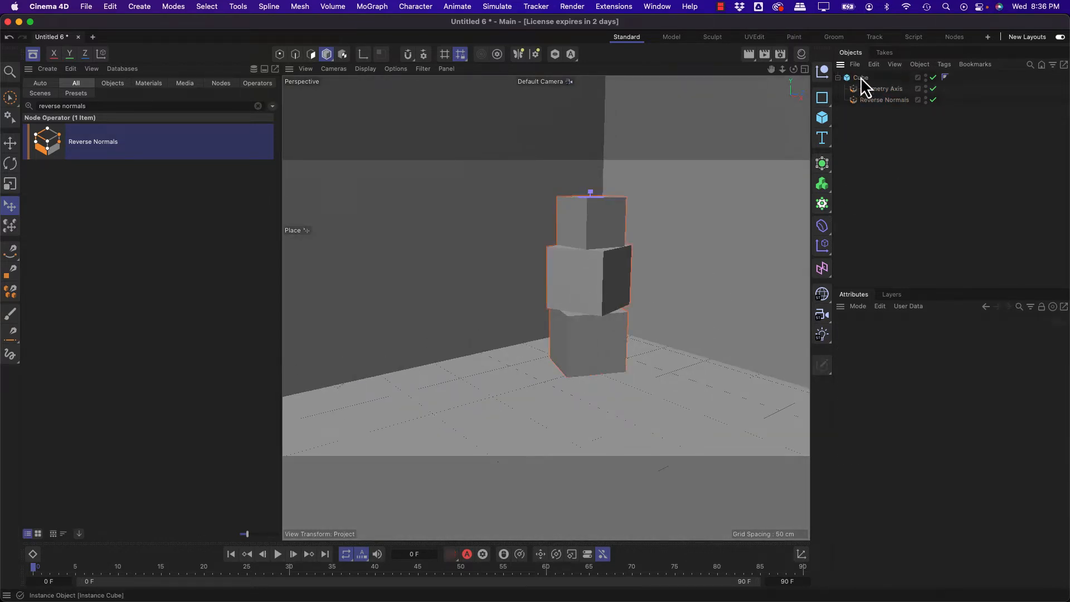
key(Delete)
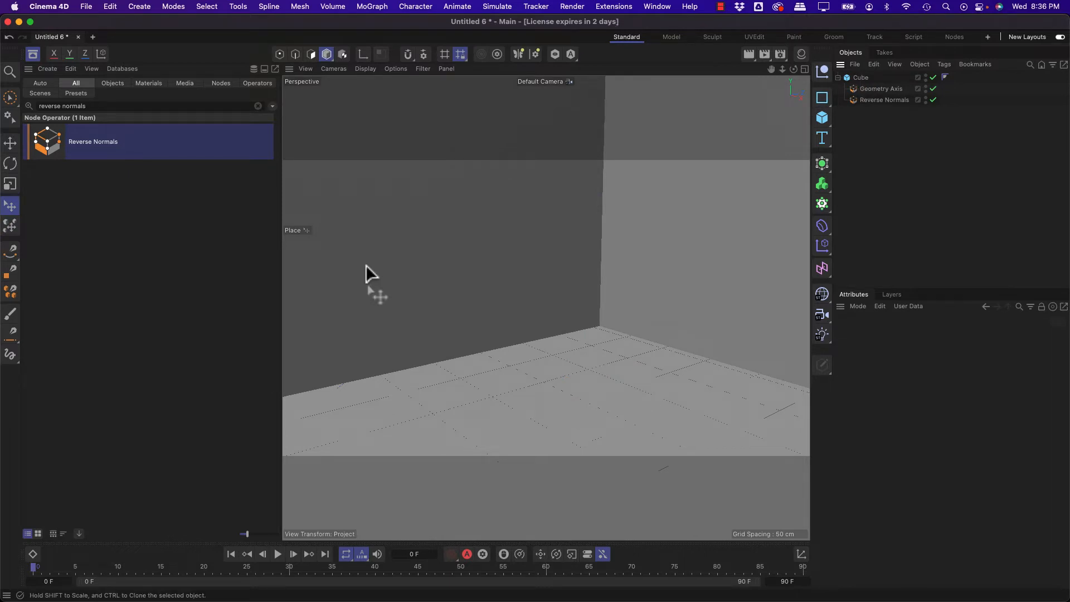
Step: Search the Asset Browser for "desk" and enlarge the result thumbnails
click(110, 105)
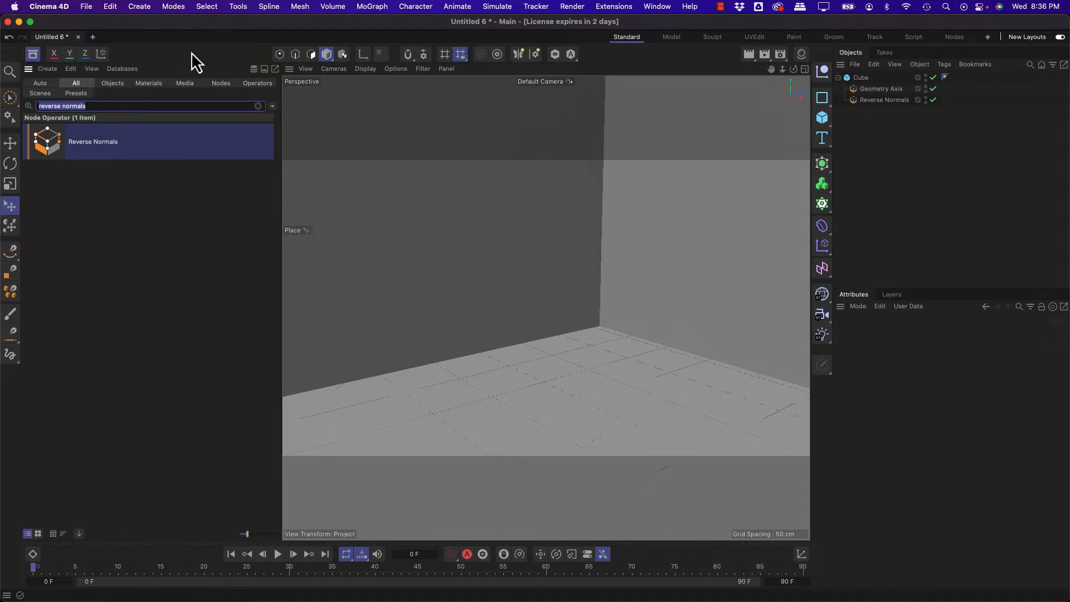
text(desk)
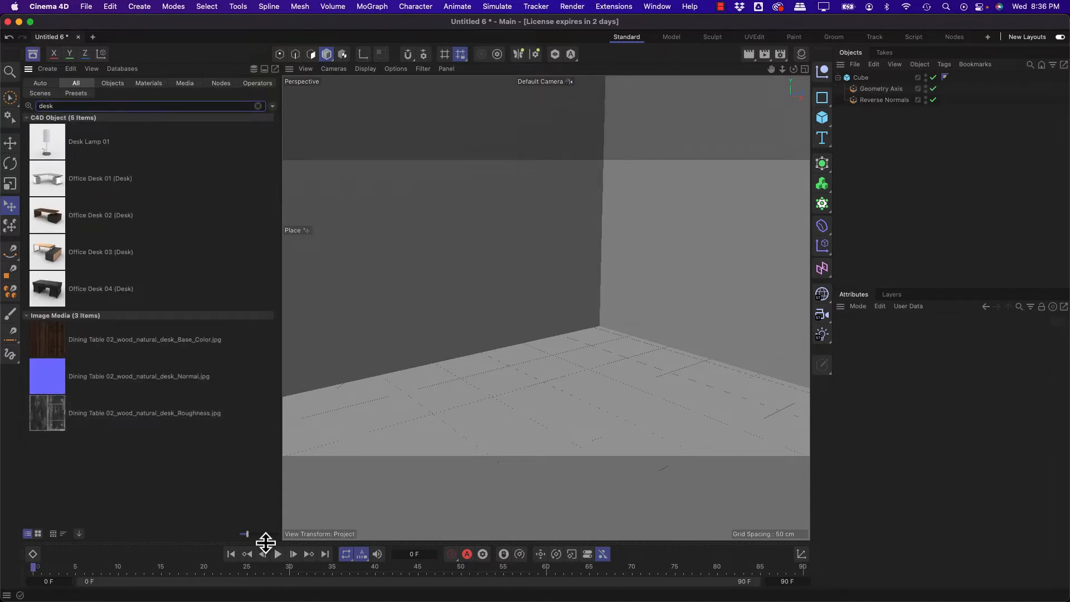
drag(249, 536, 259, 536)
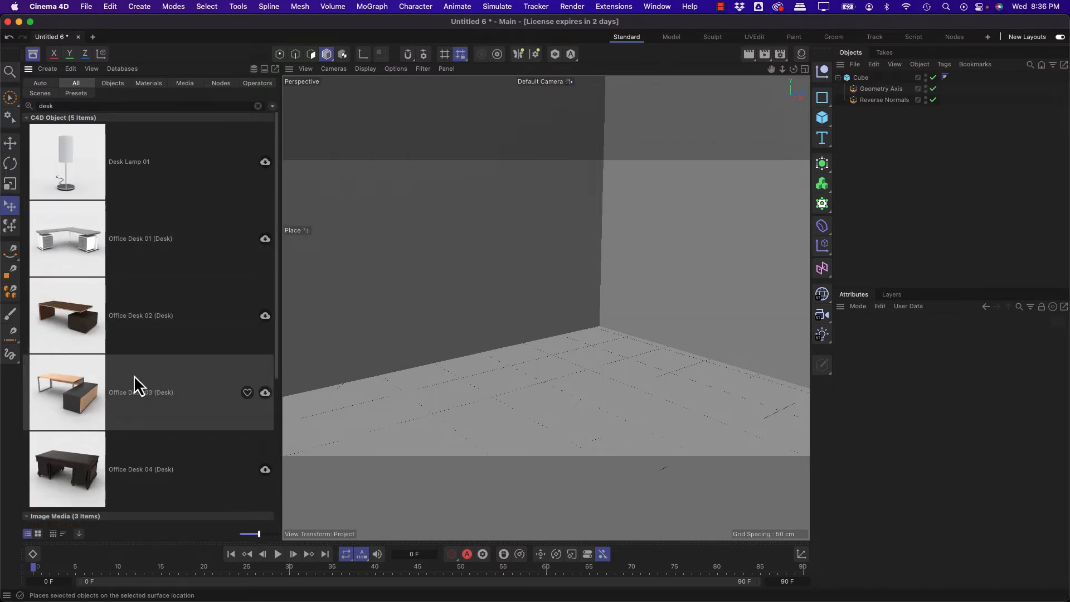
drag(259, 534, 267, 533)
Step: Add Office Desk 04 from the results onto the room's floor and rotate it with the Place tool
scroll(136, 355, down, 6)
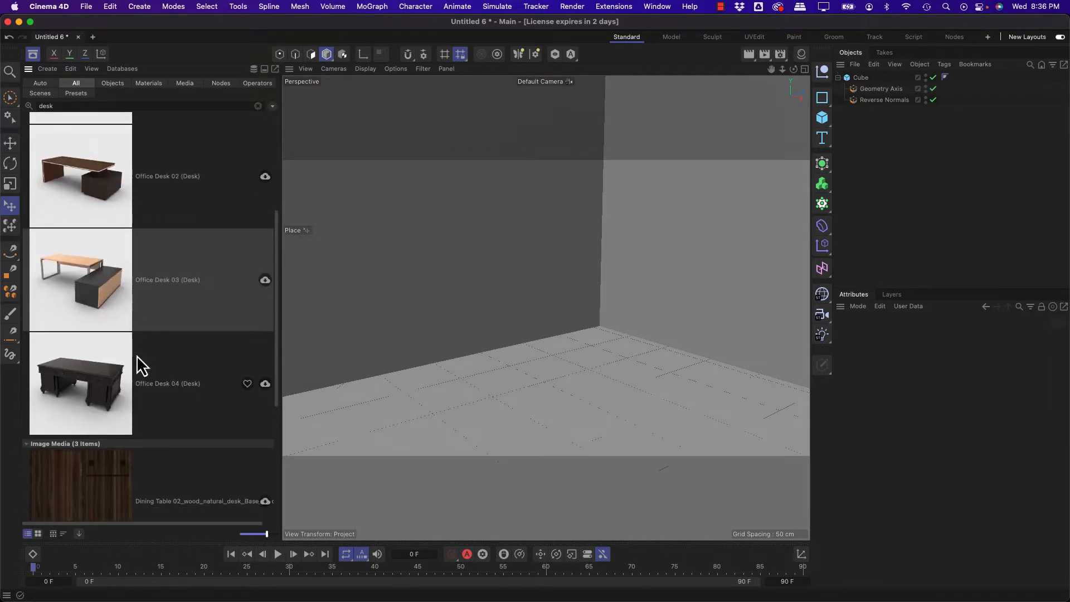
scroll(136, 366, up, 6)
scroll(137, 371, down, 4)
scroll(133, 365, down, 1)
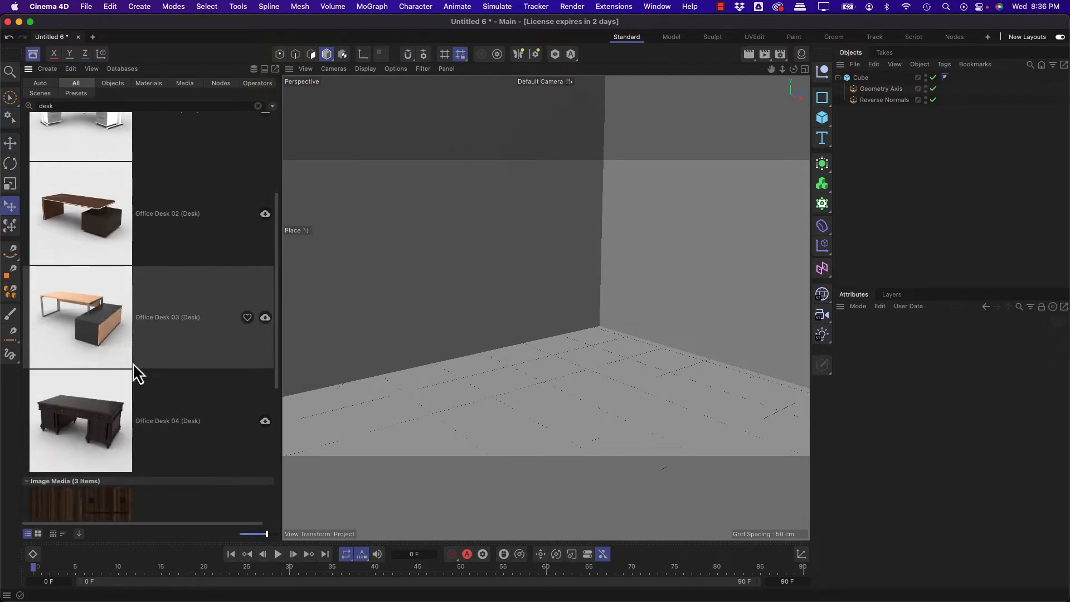
click(72, 433)
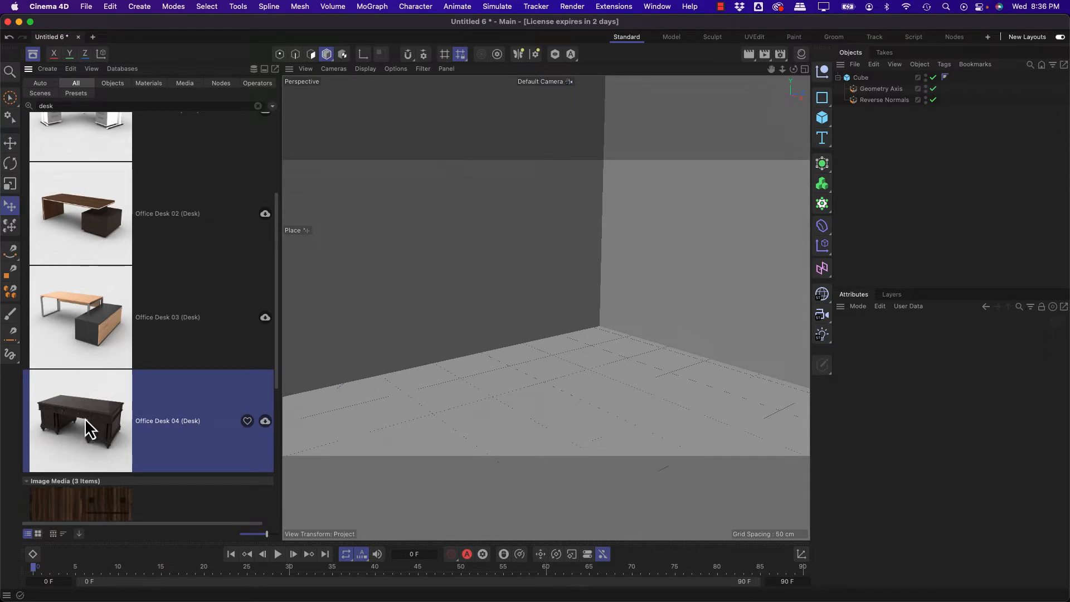
drag(73, 413, 564, 355)
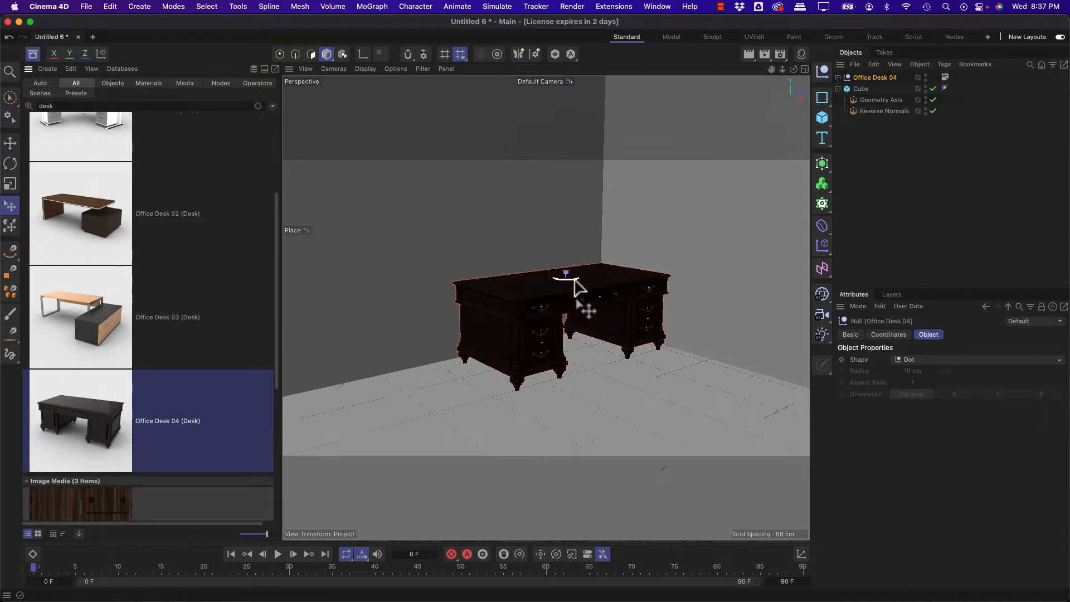
mouse_move(575, 286)
mouse_down()
mouse_move(544, 305)
mouse_move(663, 301)
mouse_move(580, 292)
mouse_move(563, 304)
mouse_move(625, 306)
mouse_move(570, 310)
mouse_move(637, 302)
mouse_move(441, 294)
mouse_up()
drag(788, 417, 581, 341)
Step: Show the room in all four viewports and move the desk slightly away from the back wall
middle_click(580, 341)
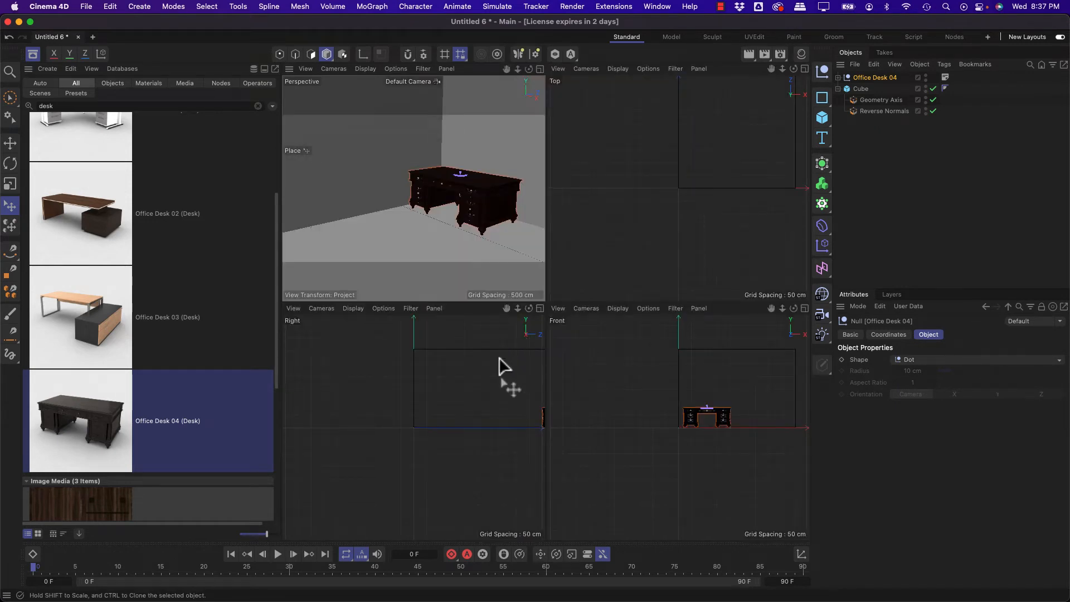
drag(505, 308, 455, 358)
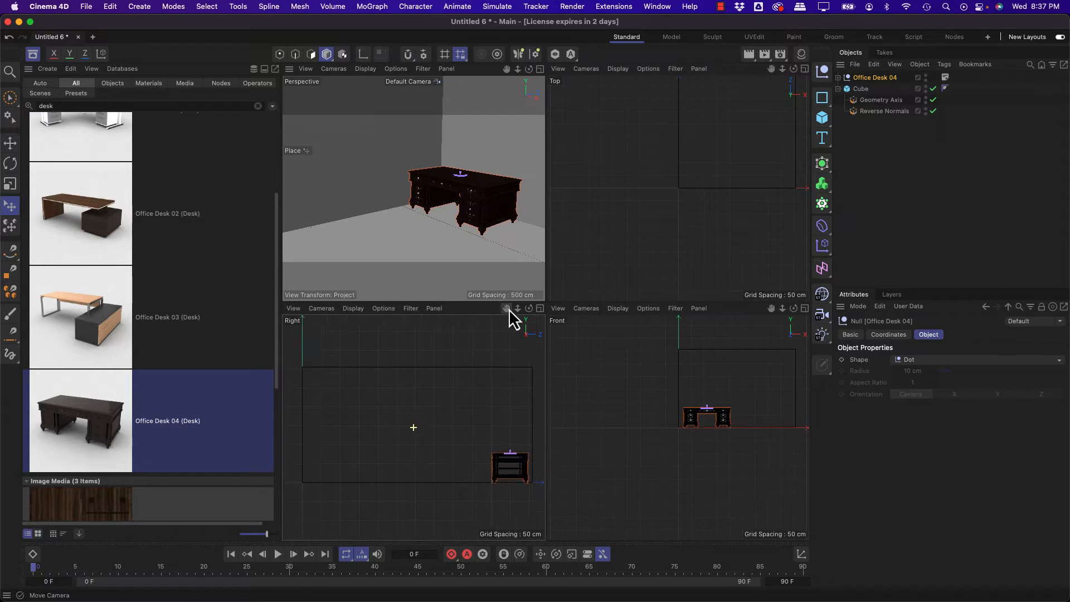
mouse_move(763, 302)
mouse_down()
mouse_move(754, 327)
mouse_move(754, 295)
mouse_up()
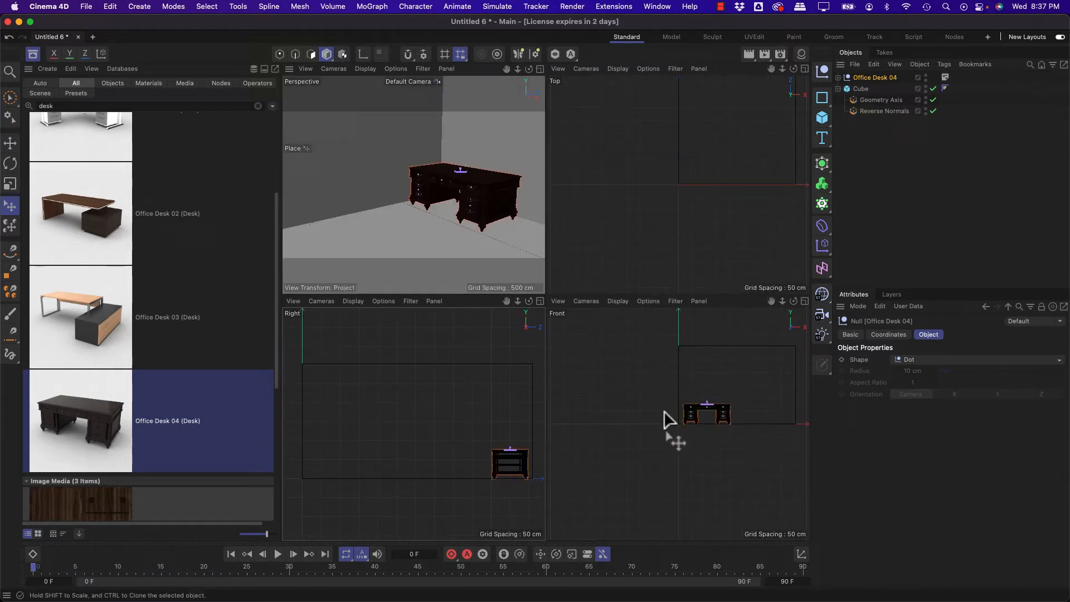
key(h)
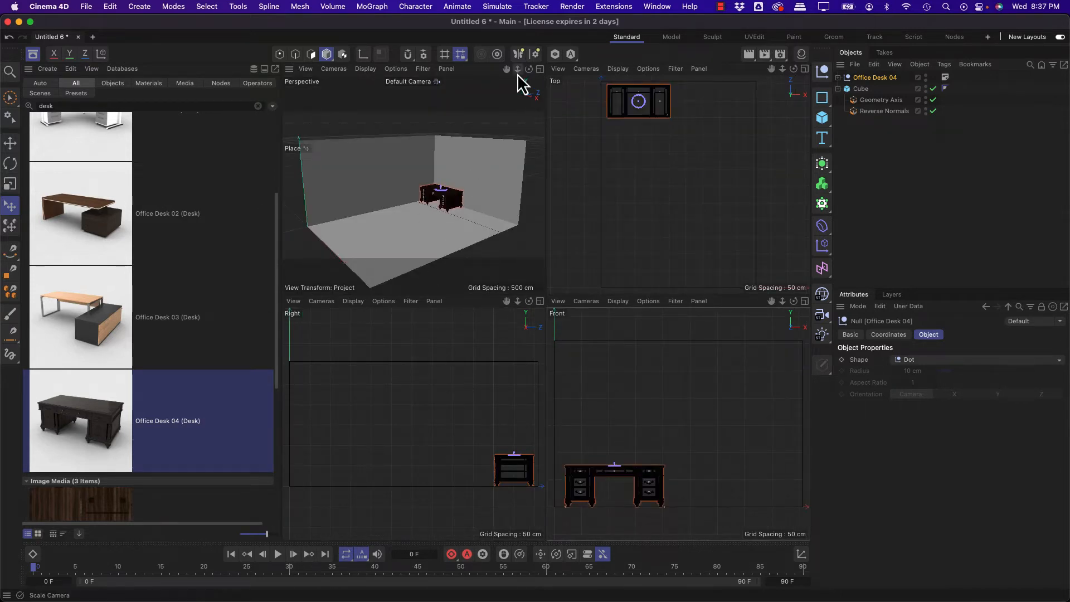
drag(529, 68, 523, 106)
drag(477, 225, 429, 224)
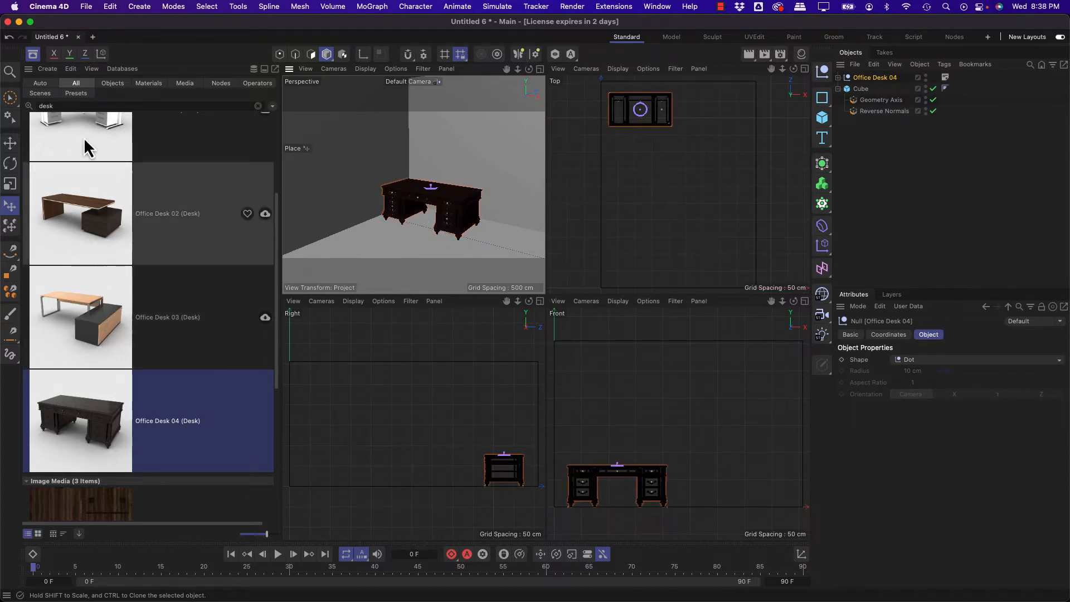
Step: Search the Asset Browser for "lamp" and browse the lamp models in the results
double_click(65, 106)
text(lamp)
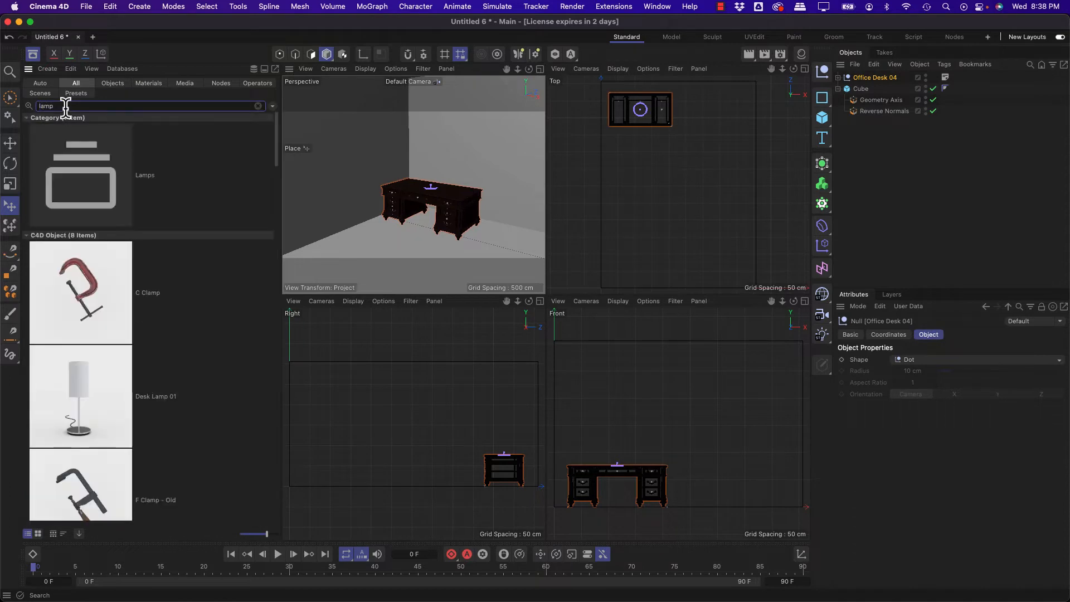
scroll(98, 359, down, 6)
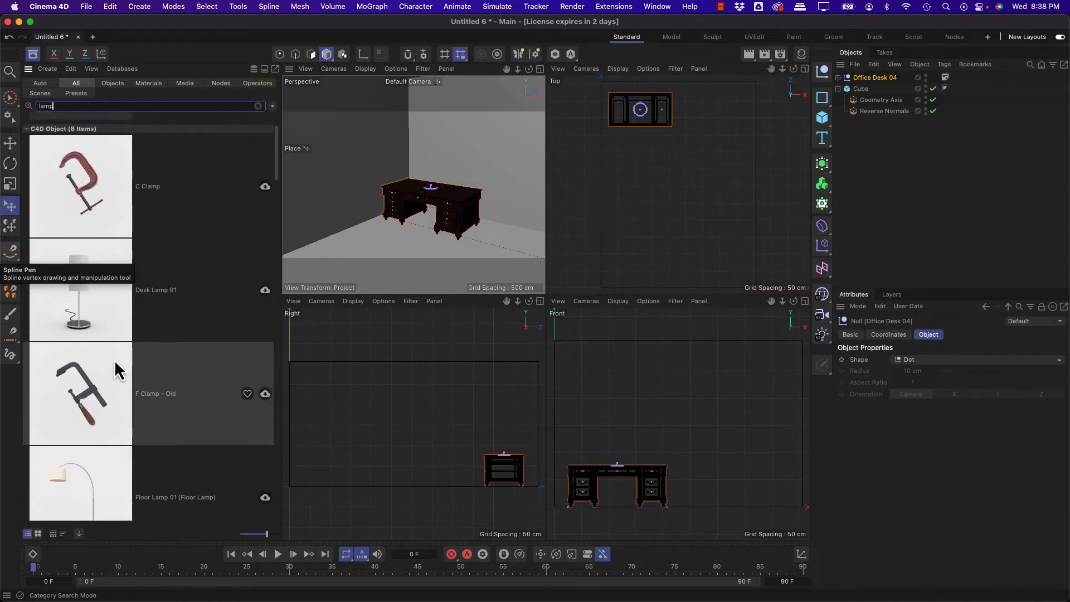
scroll(114, 361, down, 1)
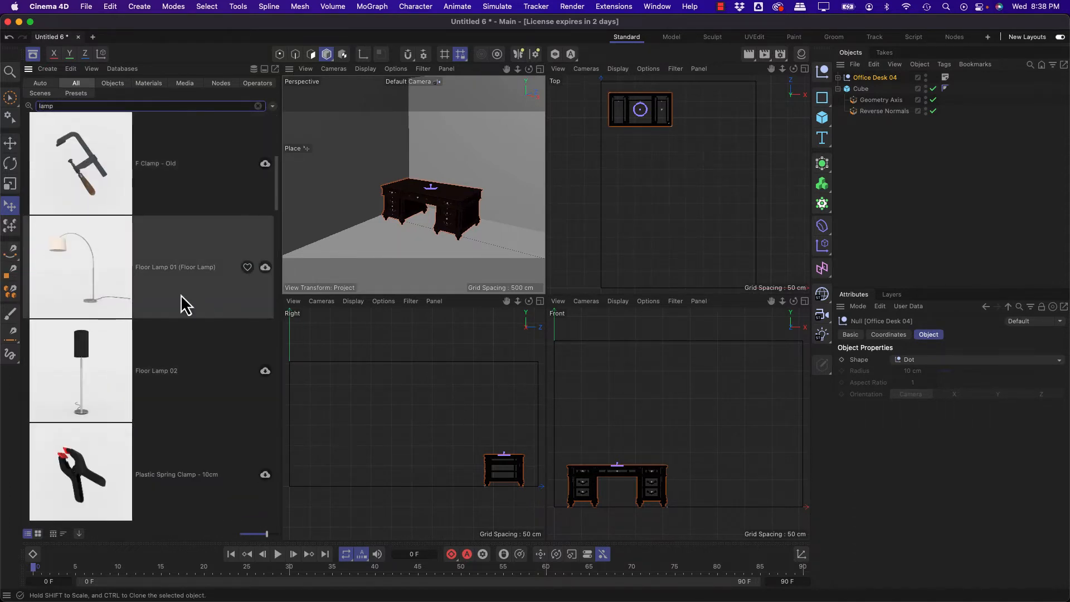
scroll(181, 298, down, 1)
scroll(134, 369, down, 5)
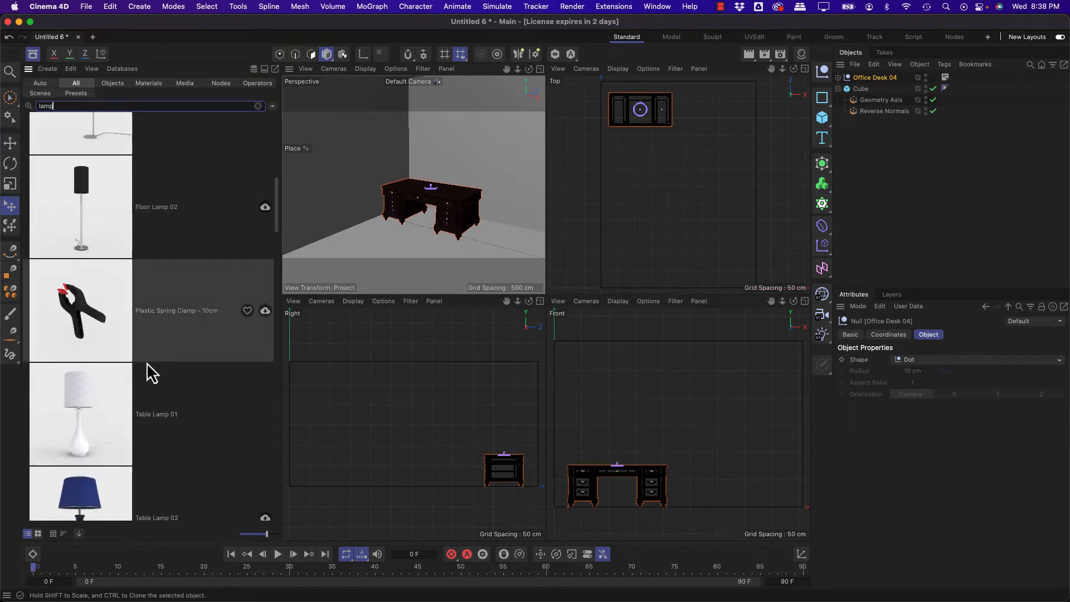
click(129, 395)
scroll(133, 402, down, 3)
click(82, 461)
scroll(155, 451, down, 4)
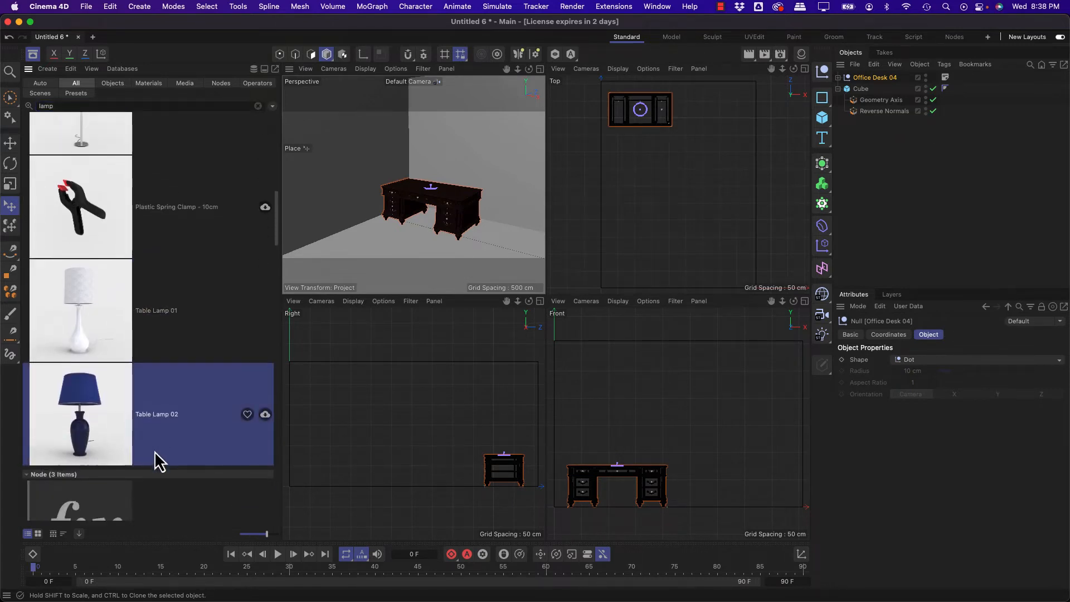
scroll(155, 450, up, 12)
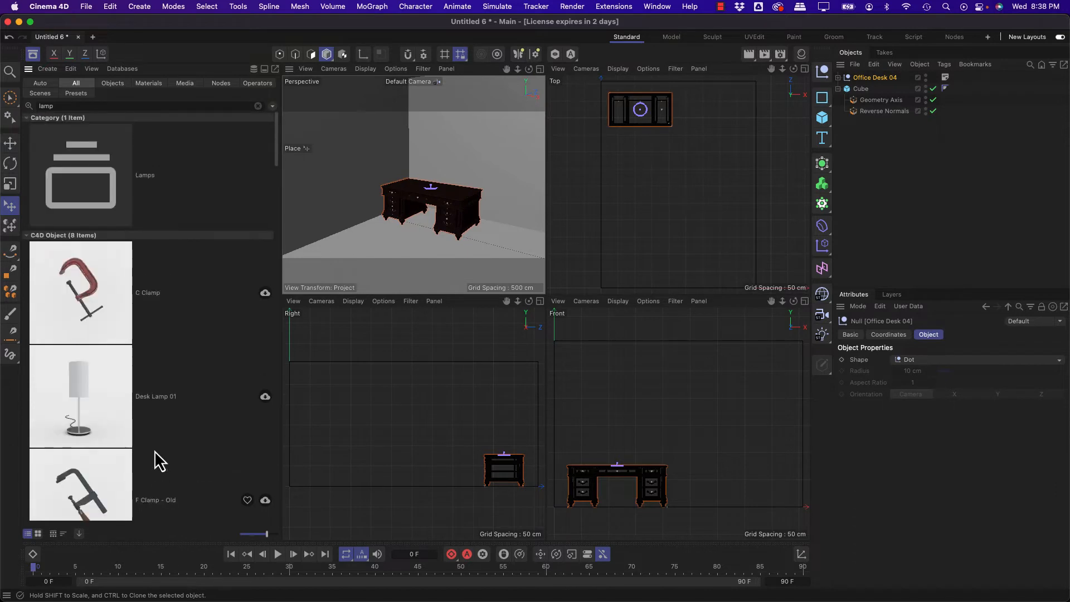
Step: Add Desk Lamp 01 from the results onto the desktop and show the scene in a single enlarged perspective view
click(84, 416)
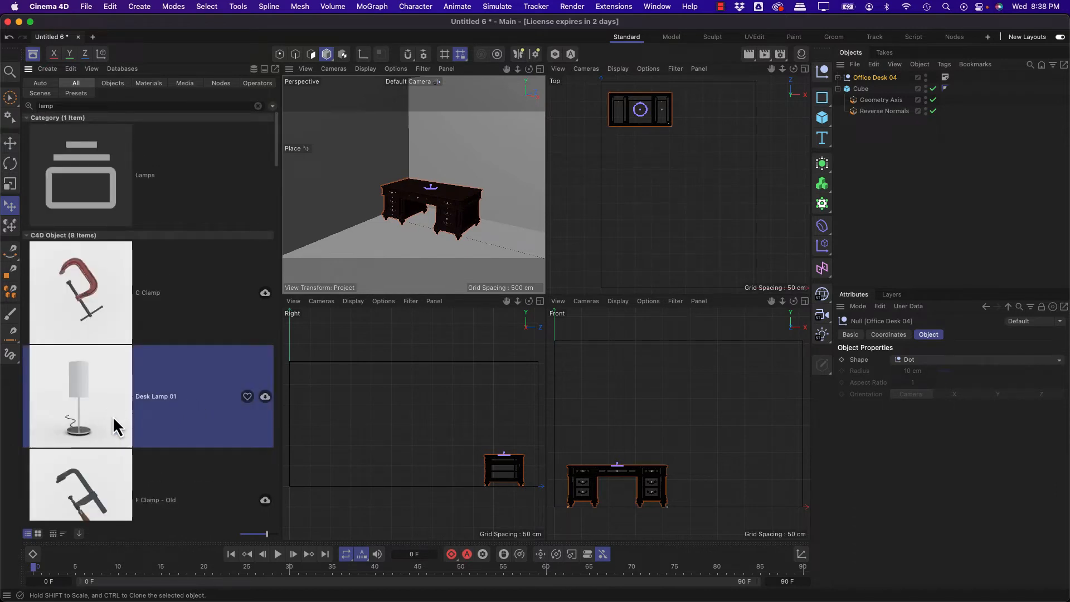
drag(116, 426, 407, 183)
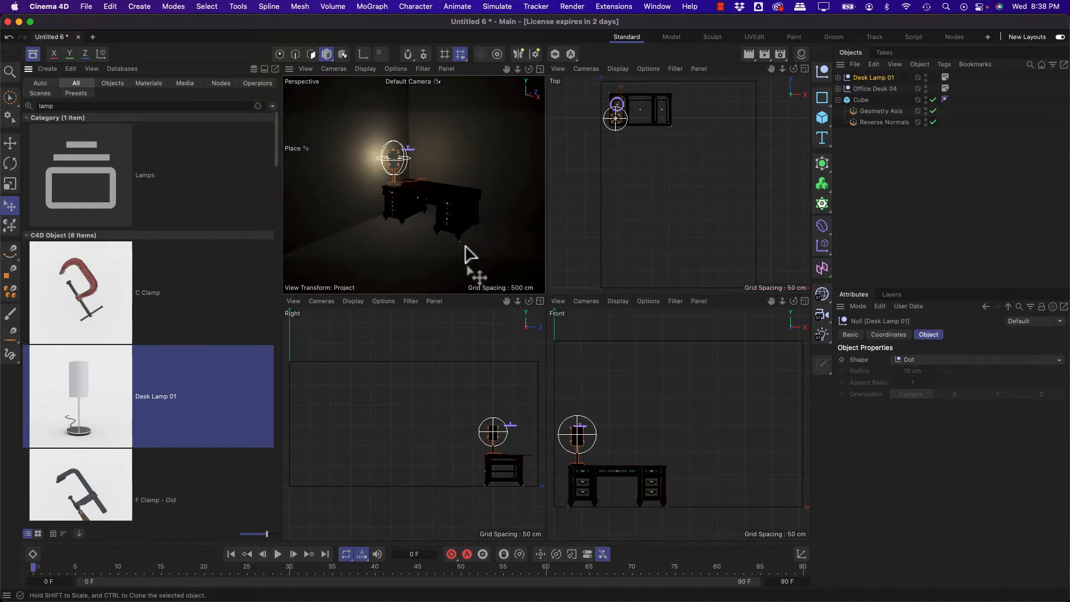
middle_click(465, 245)
drag(529, 295, 556, 301)
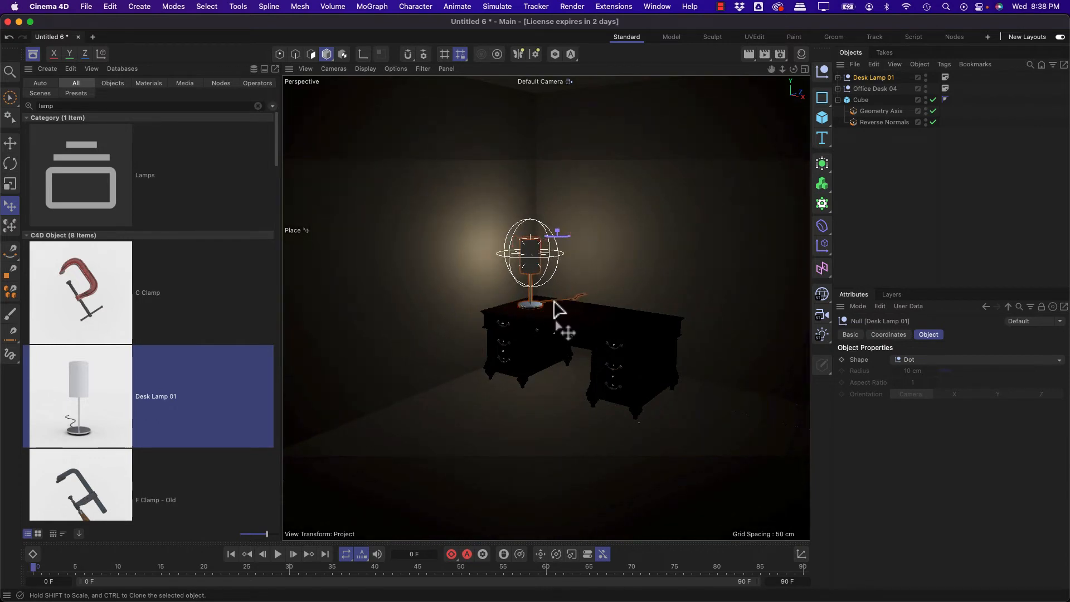
Step: Set the Place tool's reference point to Axis and reposition the lamp on the desktop
click(9, 208)
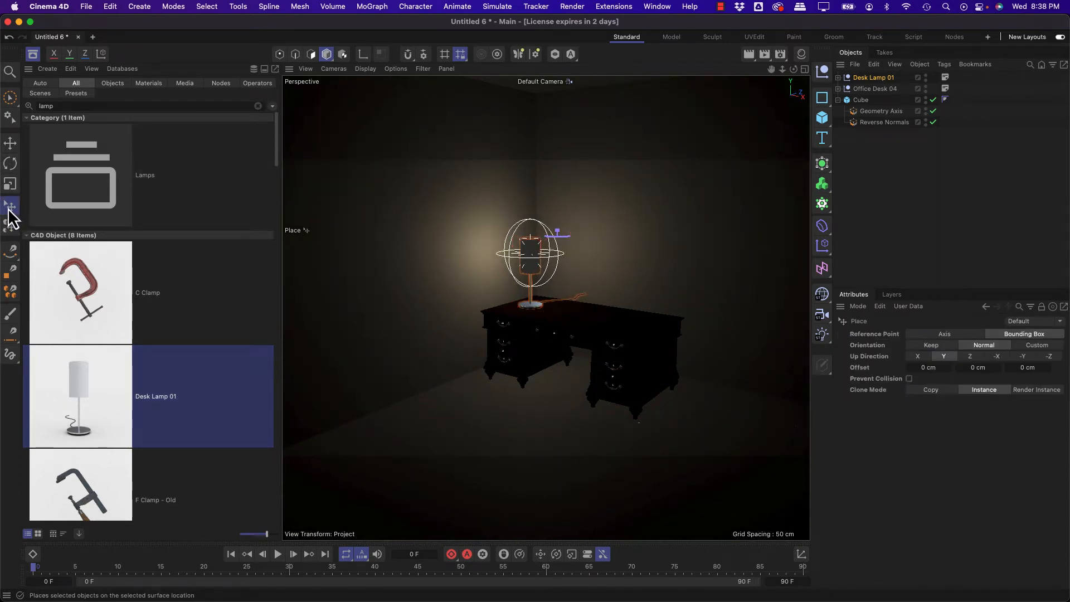
click(942, 334)
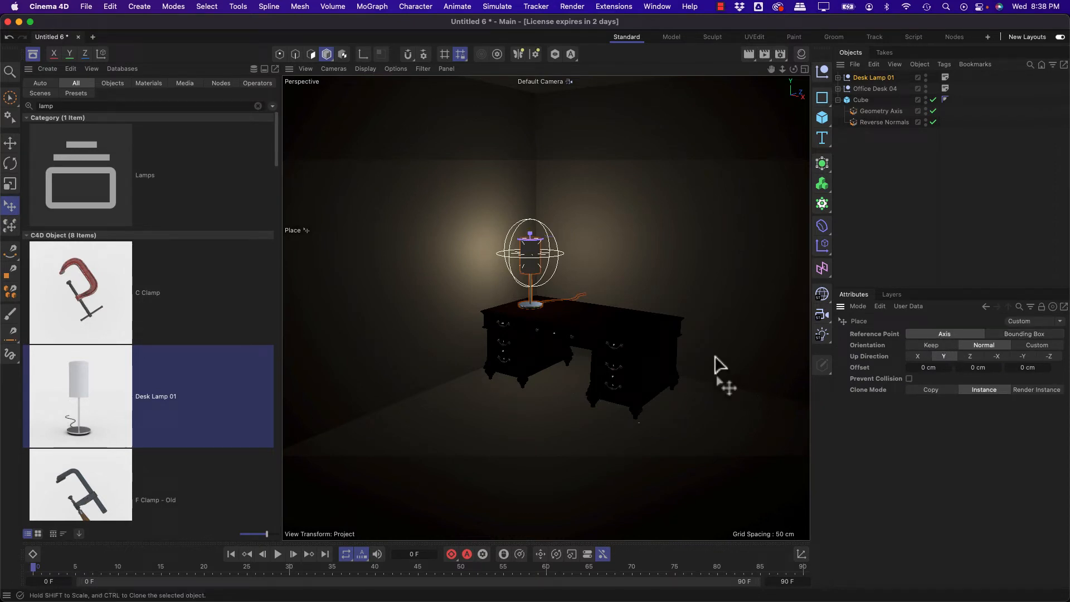
mouse_move(551, 308)
mouse_down()
mouse_move(538, 296)
mouse_move(504, 304)
mouse_move(537, 303)
mouse_up()
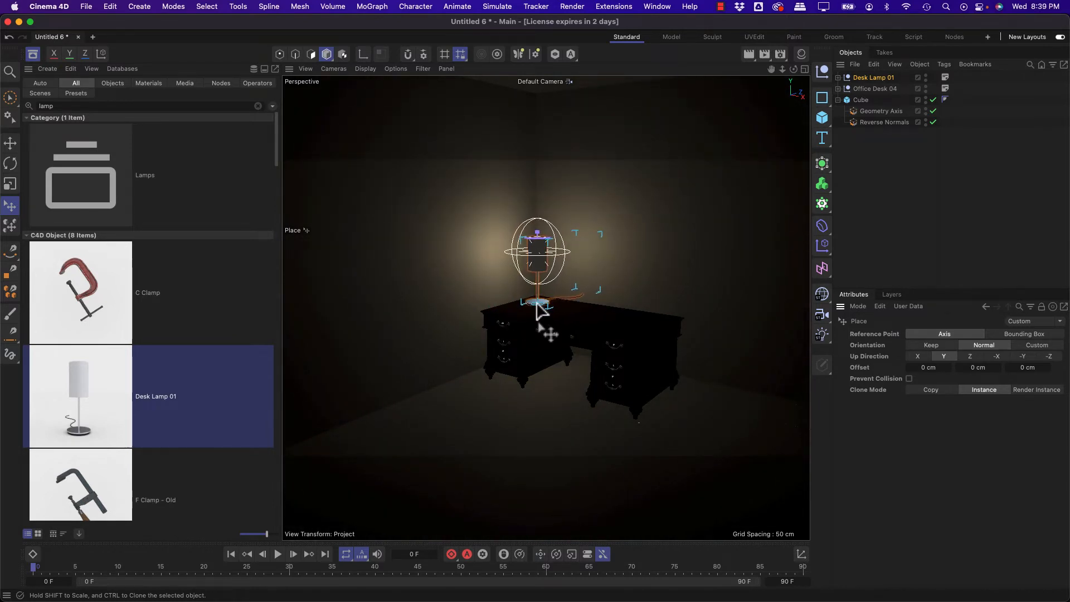
Step: Show the desk and lamp in the Right view and open the Path spline of Desk Lamp 01's Cable for point editing
middle_click(554, 326)
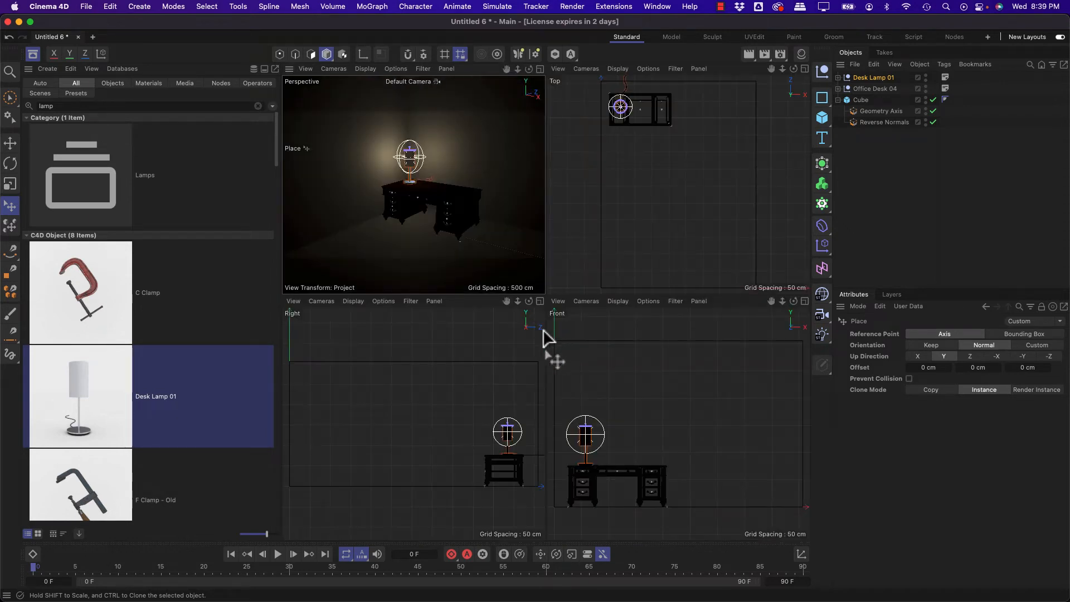
middle_click(480, 393)
scroll(563, 418, up, 10)
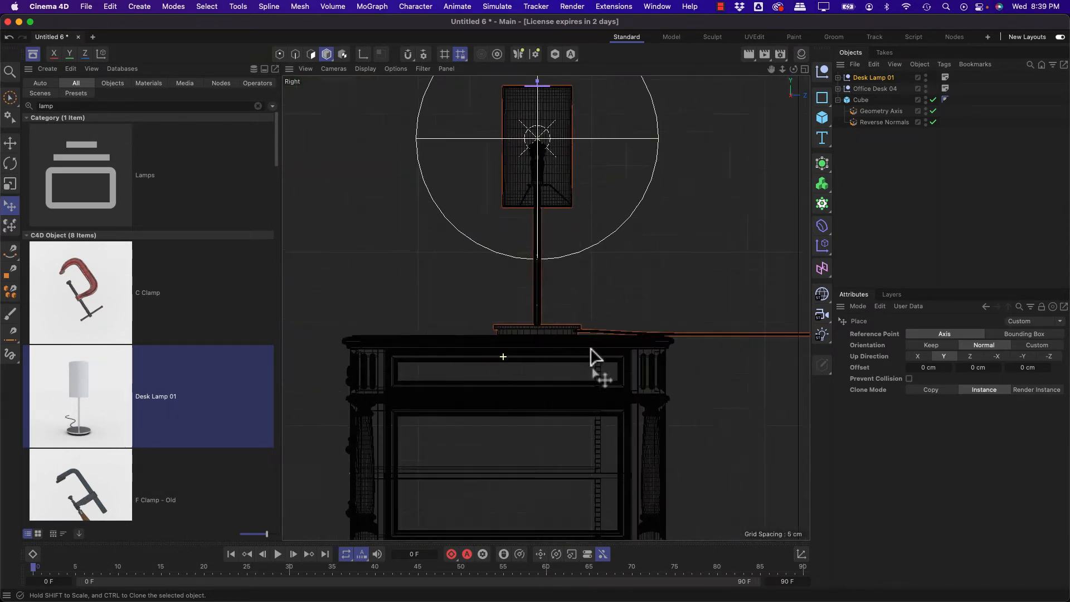
scroll(759, 362, down, 5)
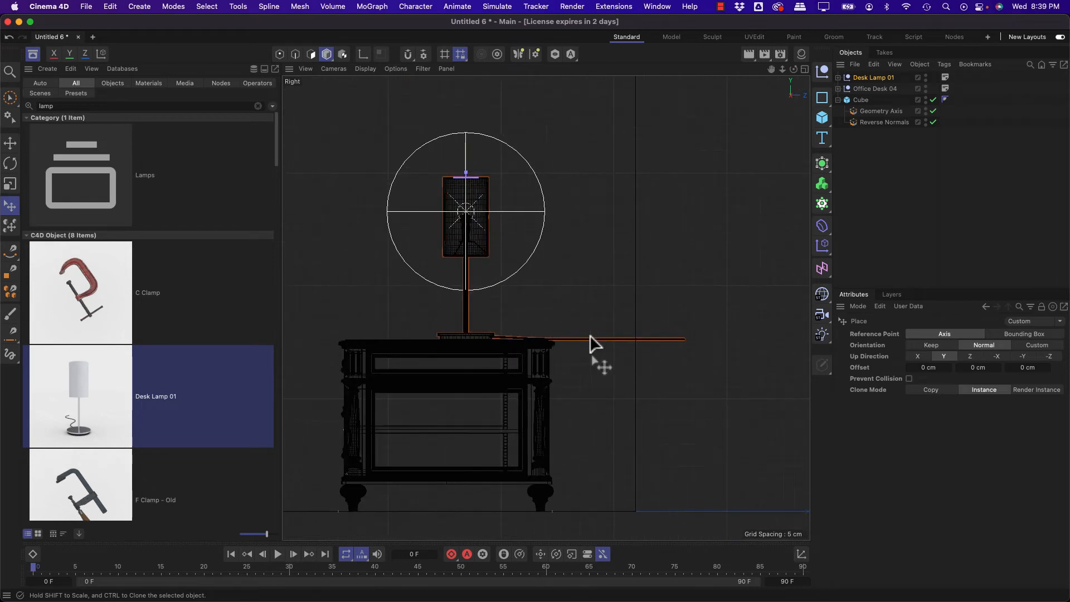
click(838, 78)
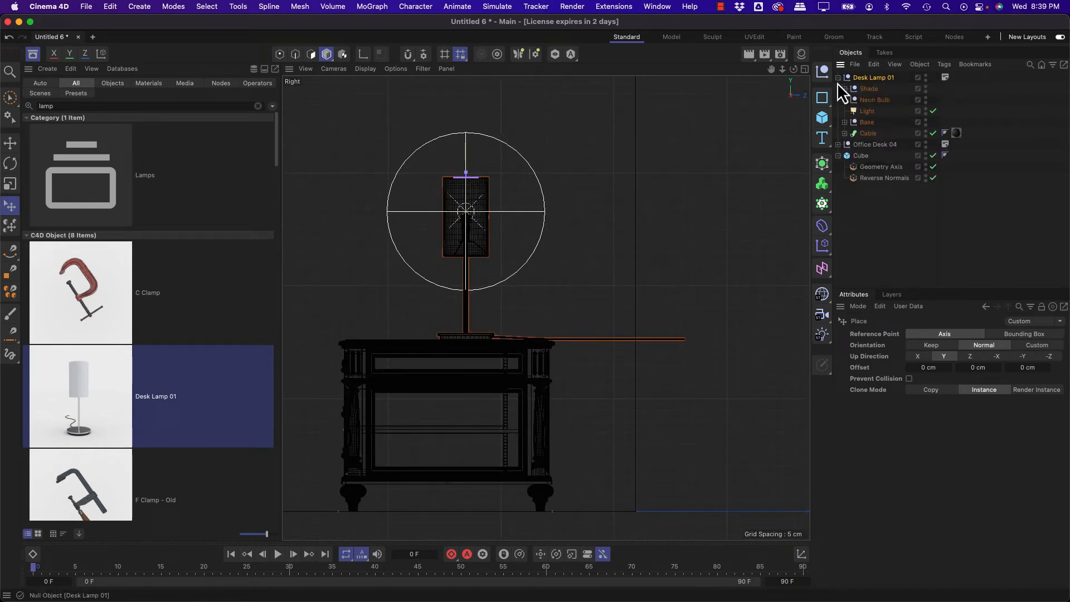
click(844, 133)
click(844, 122)
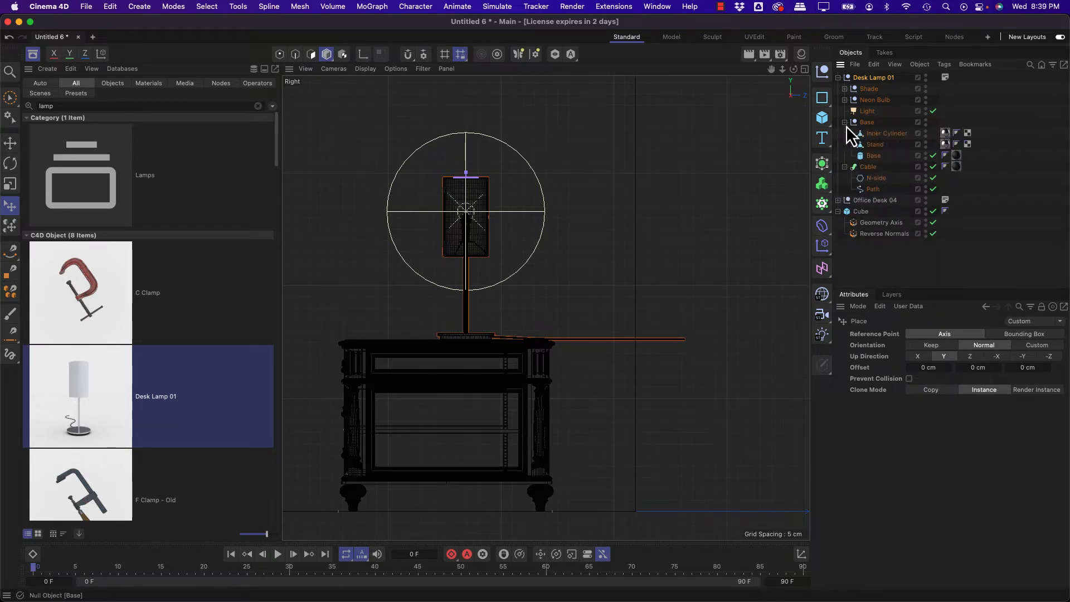
click(873, 189)
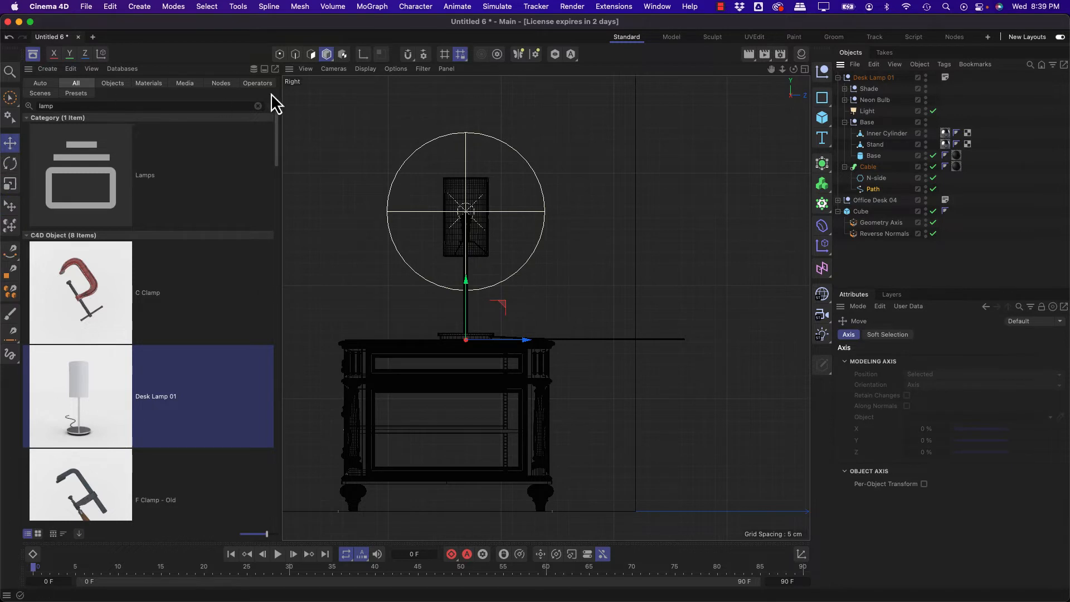
click(280, 54)
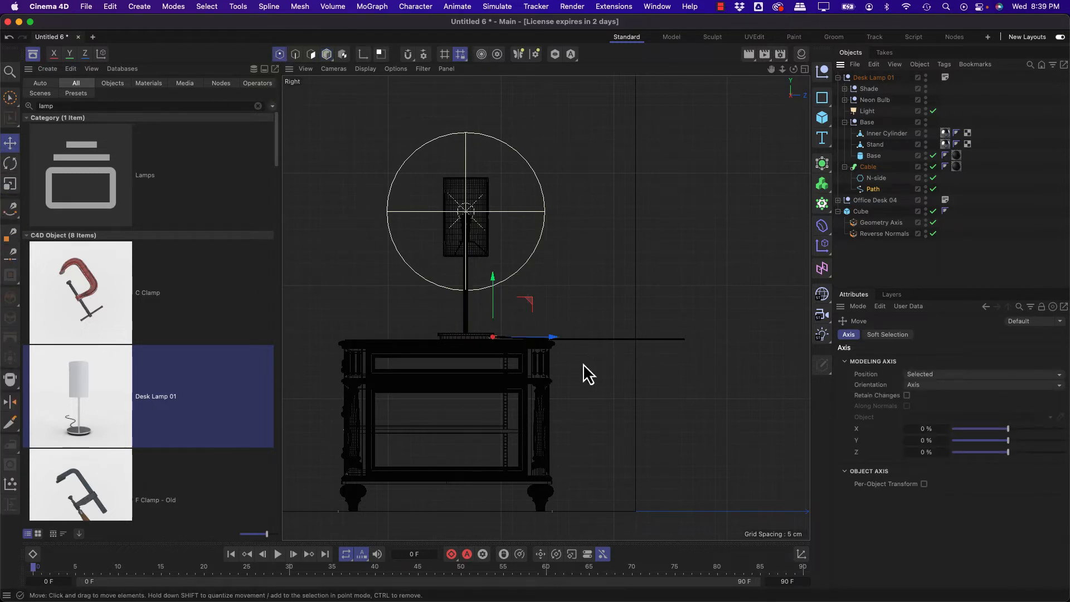
Step: Move the cable path's end points inward and down so the cable hangs over the desk's back edge
mouse_move(583, 364)
mouse_down()
mouse_move(592, 333)
mouse_move(571, 355)
mouse_up()
key(super+z)
key(space)
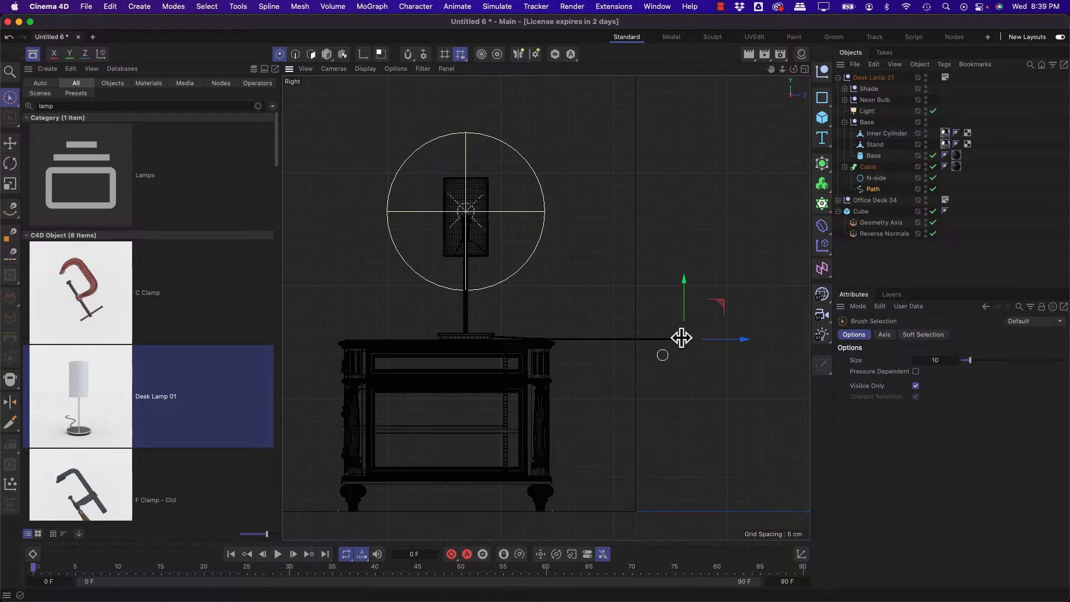
click(682, 338)
key(e)
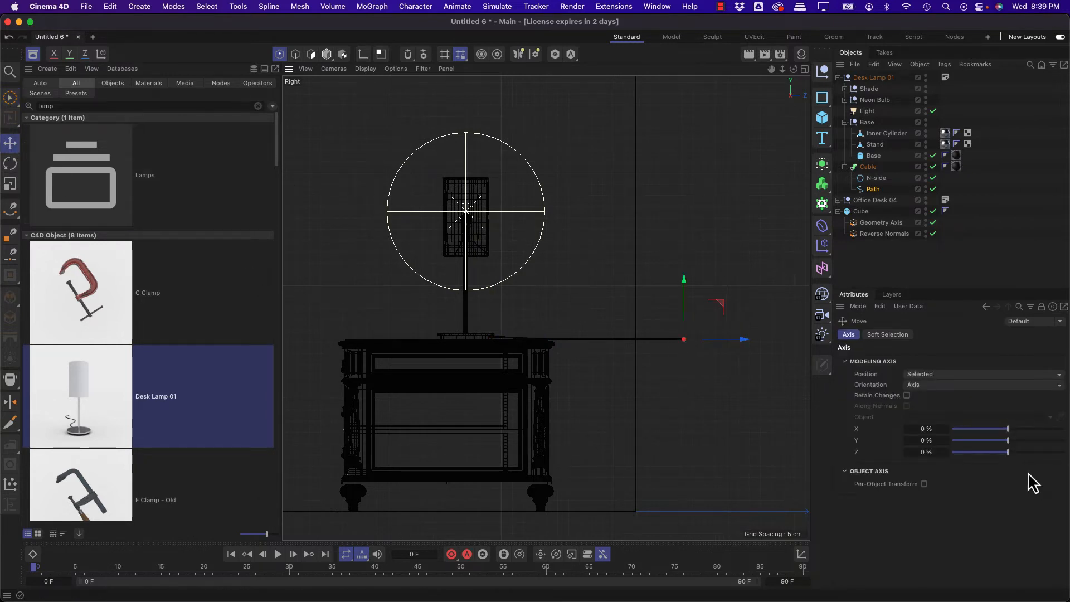
drag(688, 402, 611, 479)
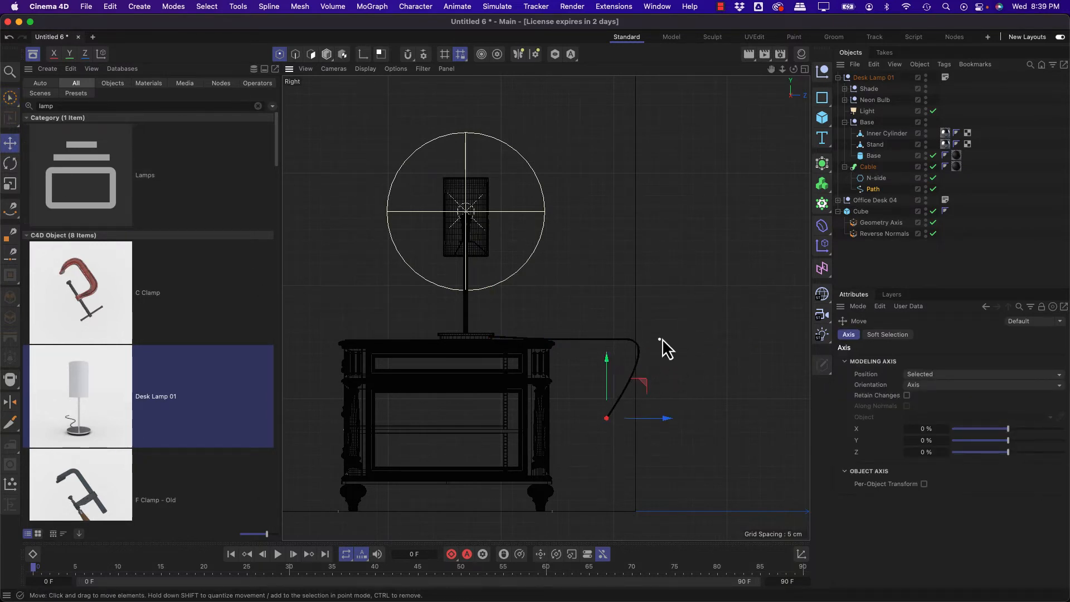
drag(607, 431, 564, 398)
drag(607, 428, 558, 447)
click(723, 287)
Step: Make Desk Lamp 01 a child of Office Desk 04, placing it below Cabinets in the hierarchy
click(838, 78)
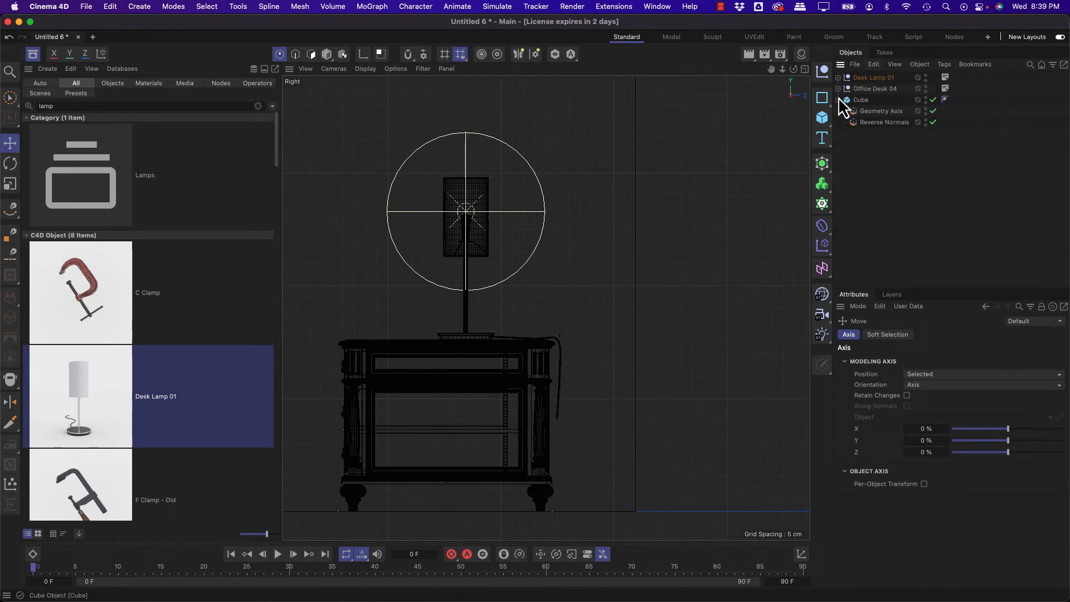
click(838, 89)
click(838, 89)
click(838, 89)
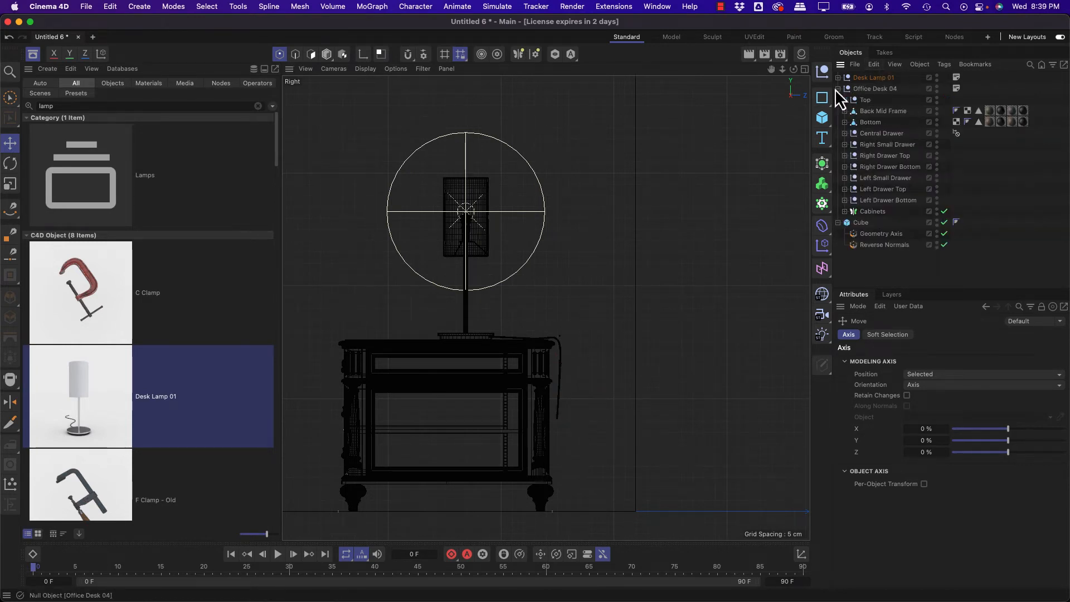
drag(854, 78, 875, 215)
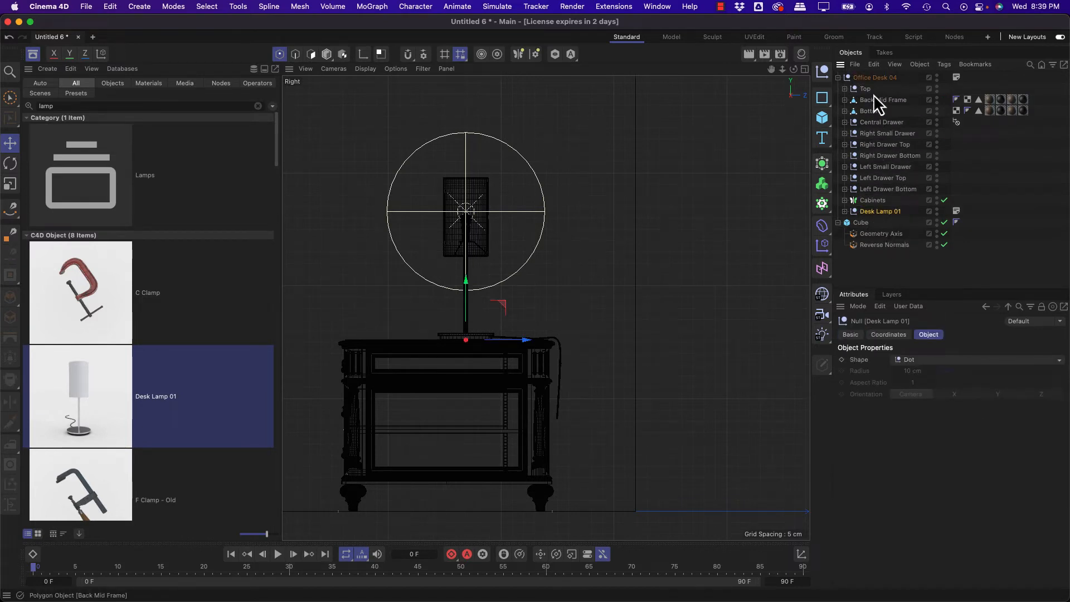
Step: Move Office Desk 04 with its lamp closer to the room's back and side walls, and return to the enlarged perspective view
click(875, 77)
drag(613, 273, 592, 313)
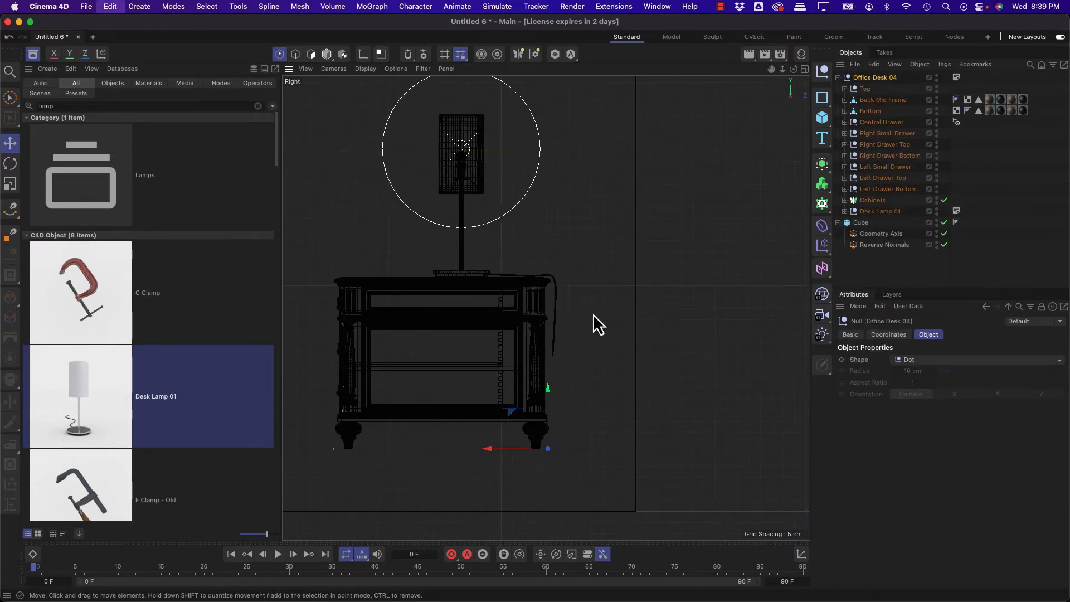
middle_click(580, 262)
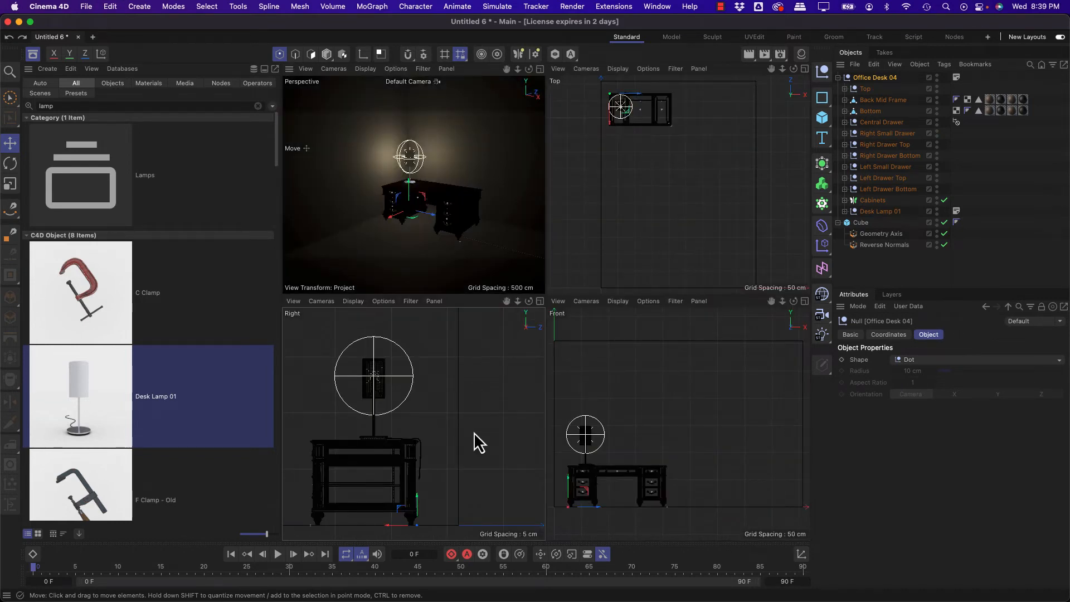
drag(387, 524, 421, 523)
alt+middle_drag(671, 123, 664, 176)
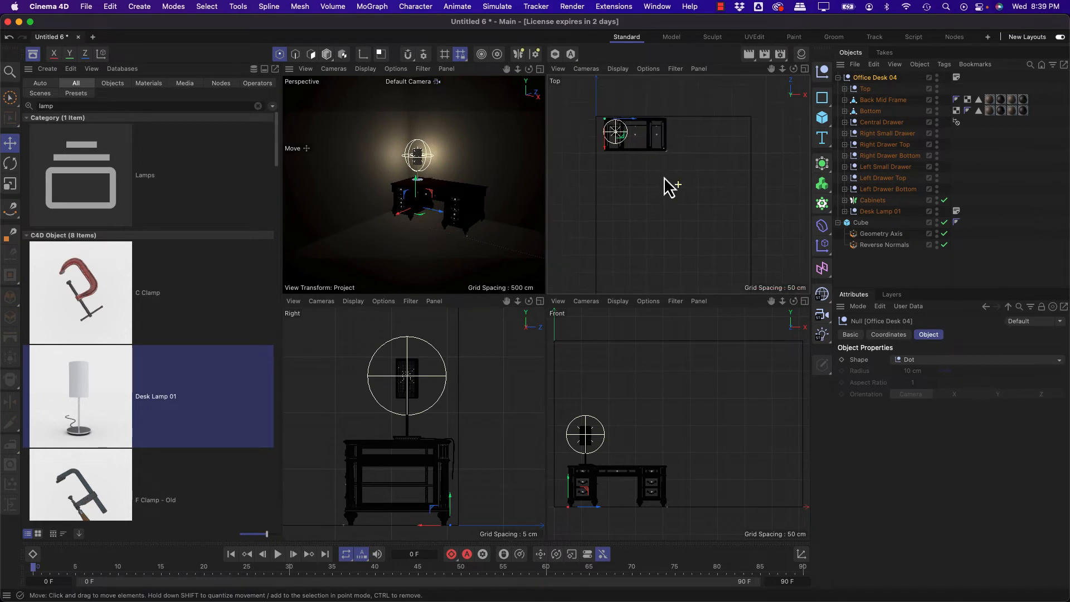
alt+right_drag(656, 150, 691, 142)
alt+middle_drag(684, 152, 736, 167)
mouse_move(644, 175)
mouse_down()
mouse_move(636, 187)
mouse_move(632, 176)
mouse_up()
click(10, 162)
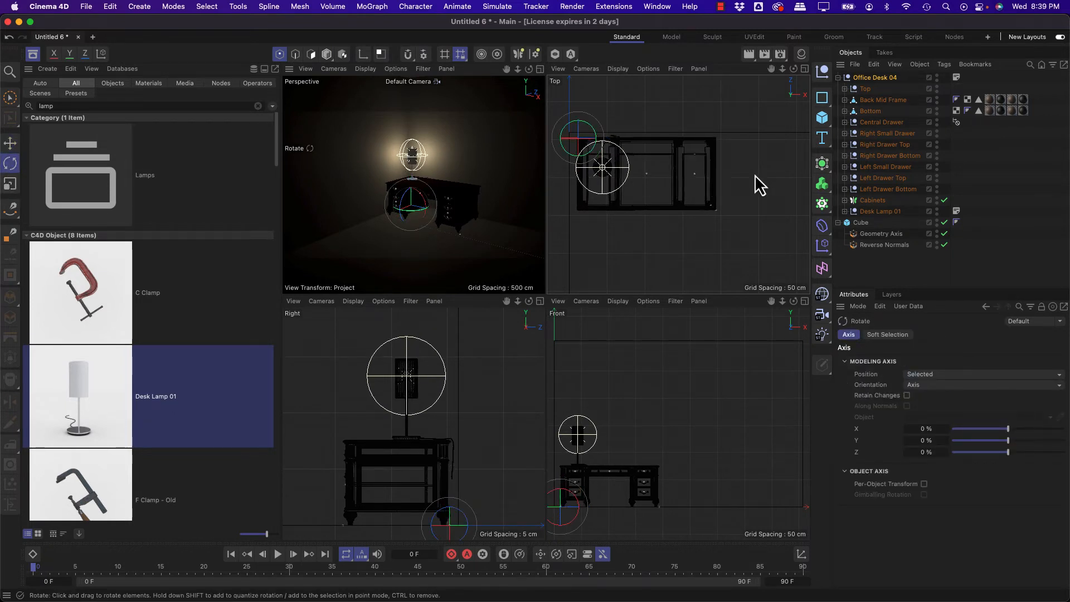
middle_click(478, 127)
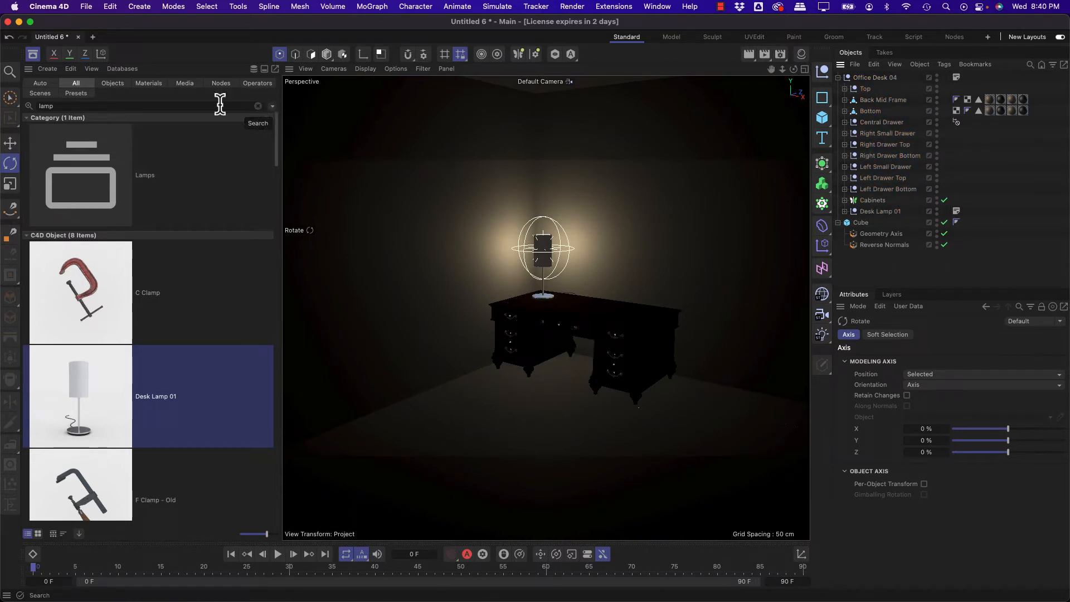
Step: Search the Asset Browser for "floor lamp" and add Floor Lamp 02 to the room
click(197, 105)
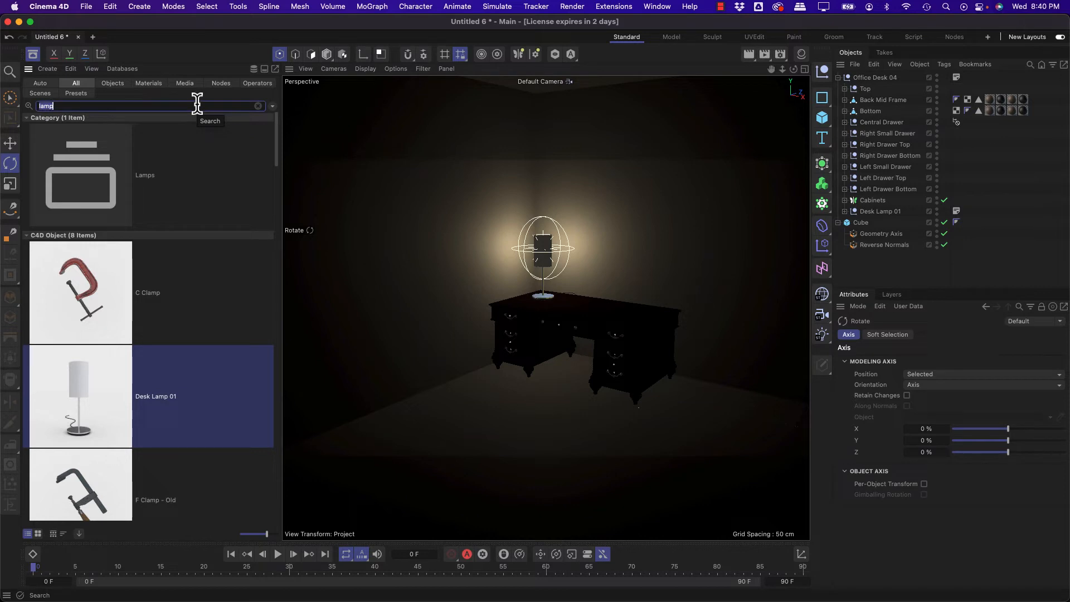
text(floor lamp)
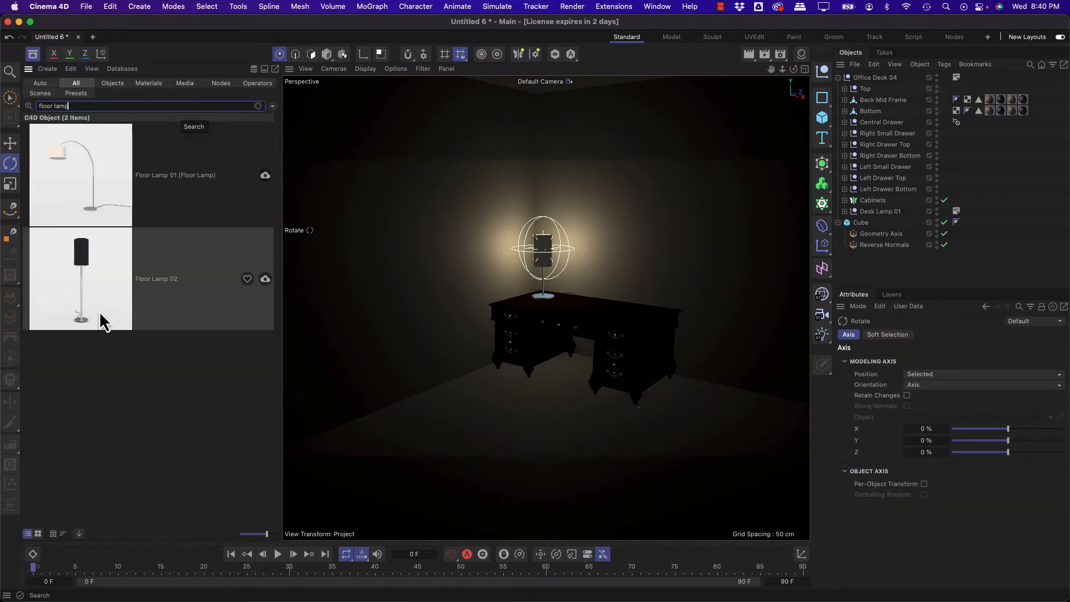
drag(78, 290, 749, 431)
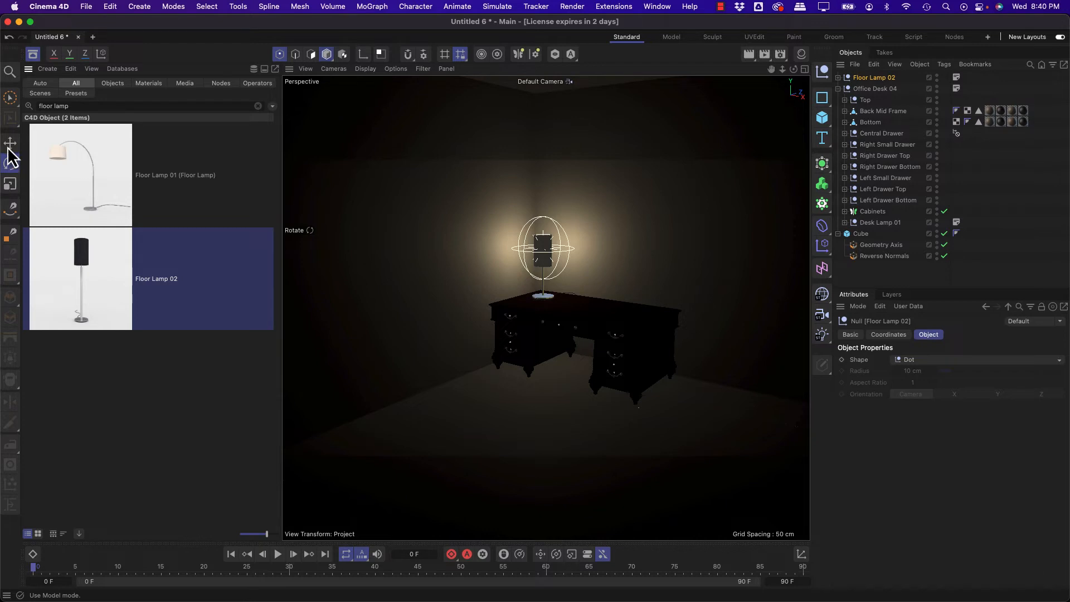
Step: Use the Place tool to stand Floor Lamp 02 on the room's floor to the right of the desk
click(333, 59)
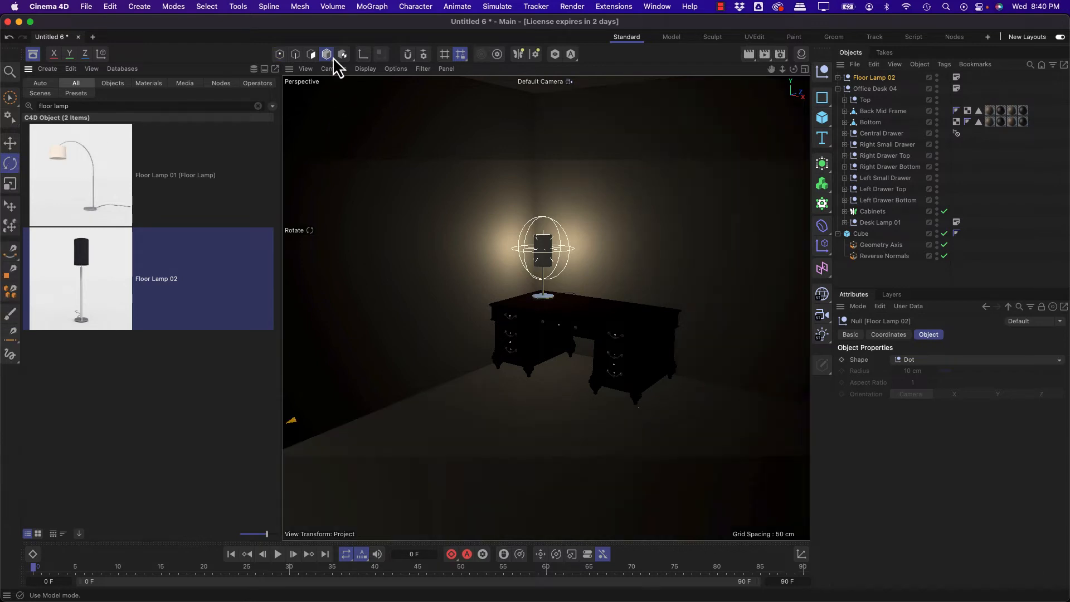
click(10, 206)
click(872, 79)
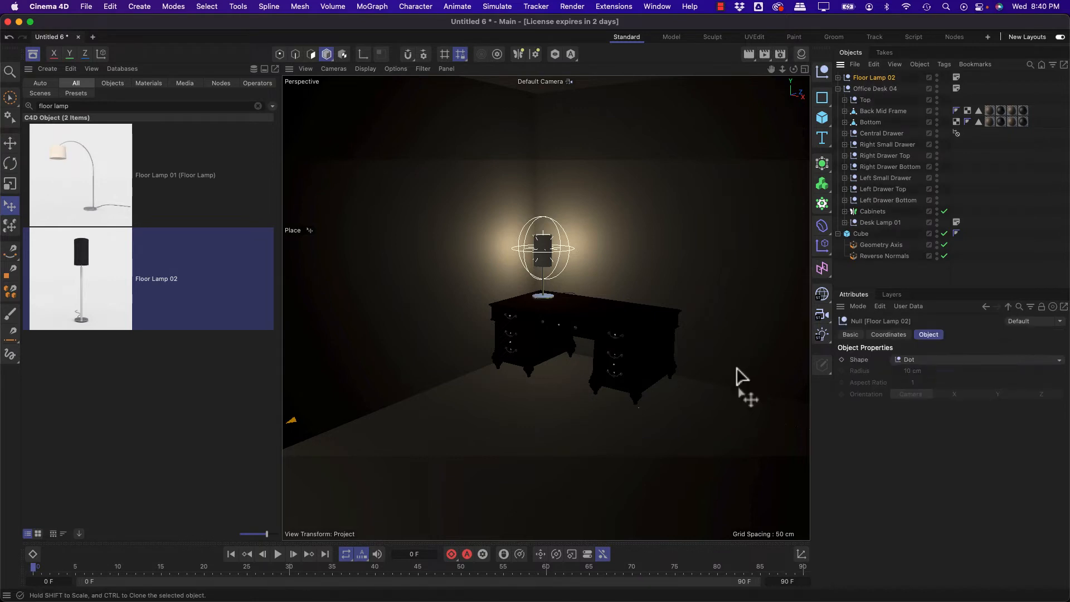
drag(712, 430, 749, 427)
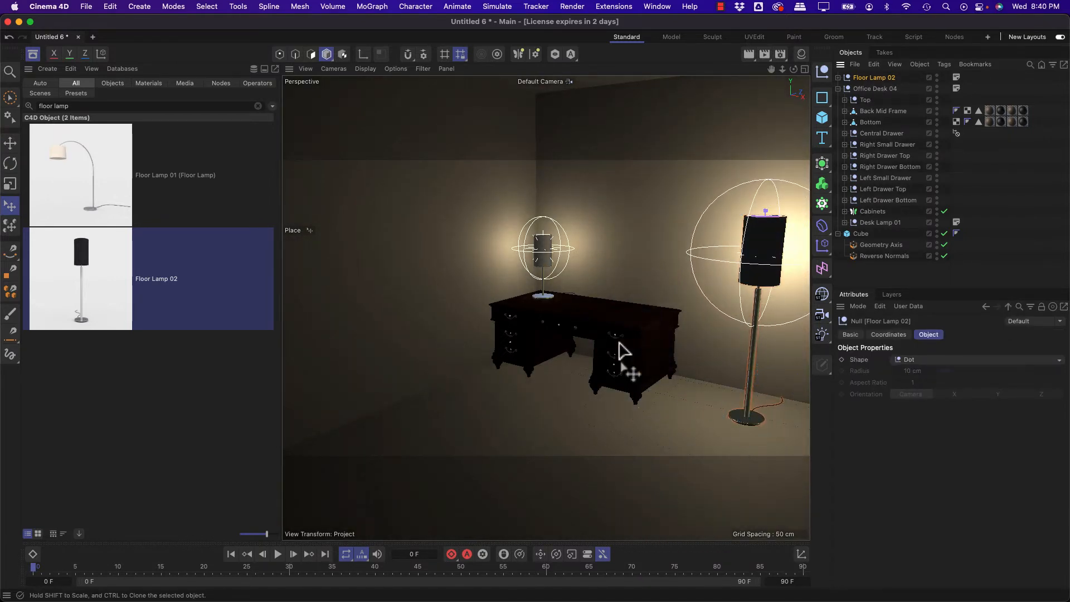
alt+drag(608, 337, 654, 324)
alt+right_drag(654, 323, 672, 322)
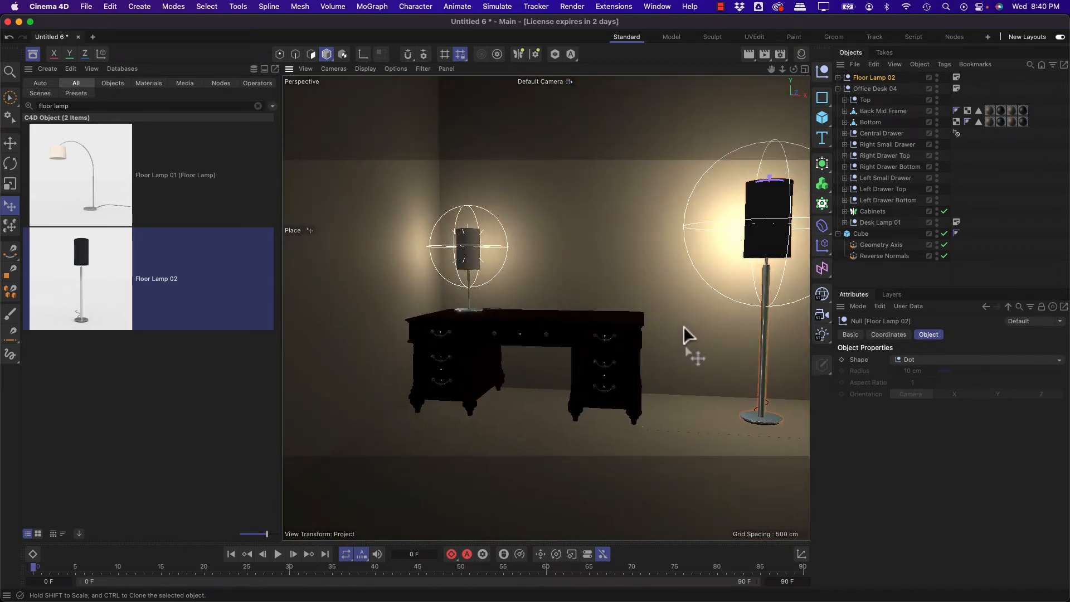
alt+drag(684, 327, 650, 352)
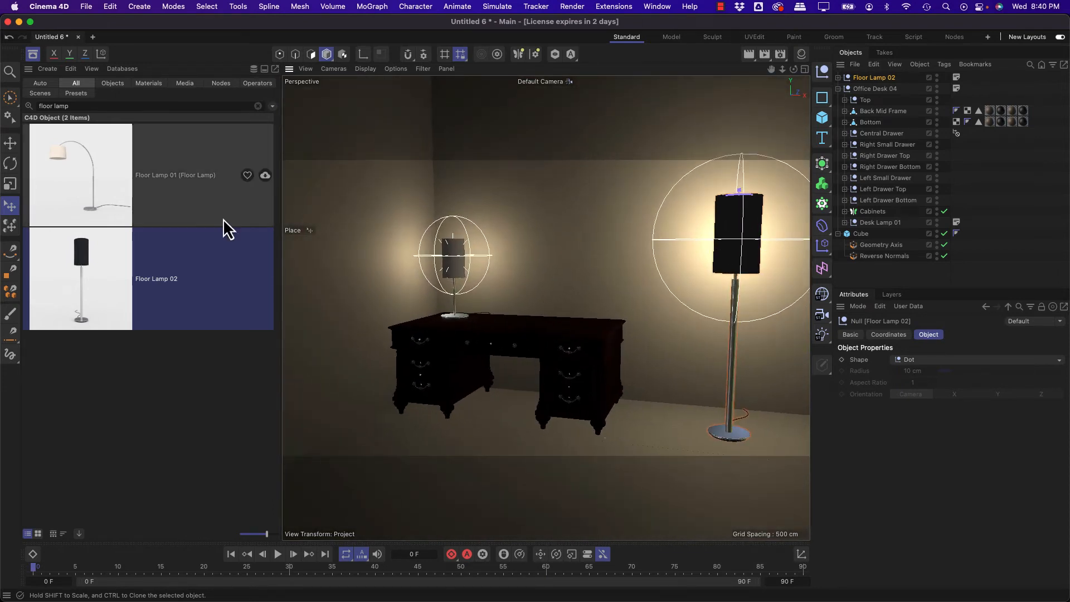
Step: Search the Asset Browser for "chair" and add Office Chair 01 to the room
triple_click(92, 105)
text(chair)
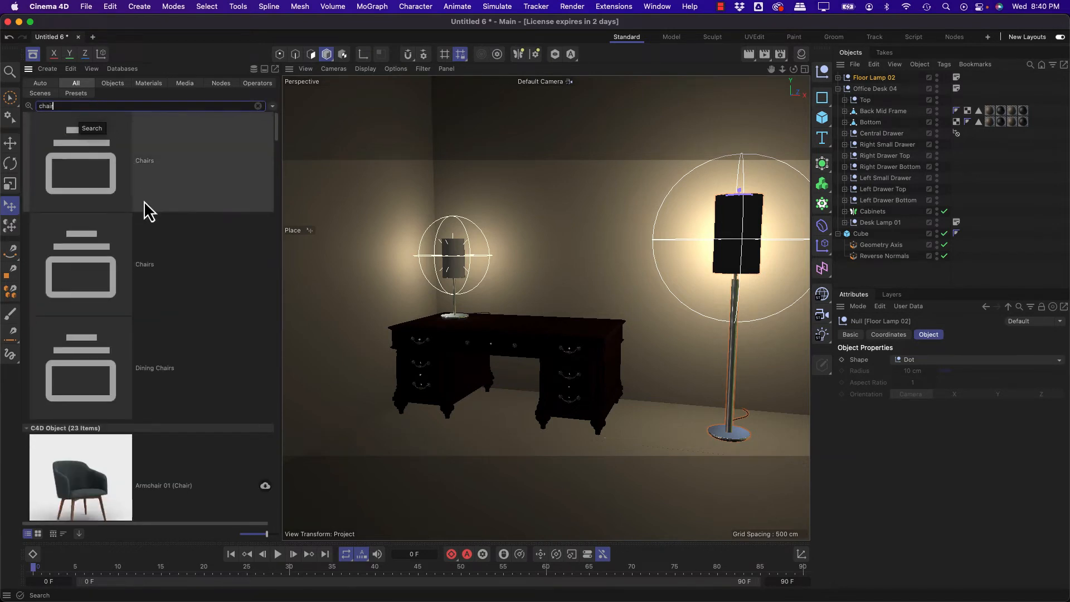
scroll(144, 201, down, 5)
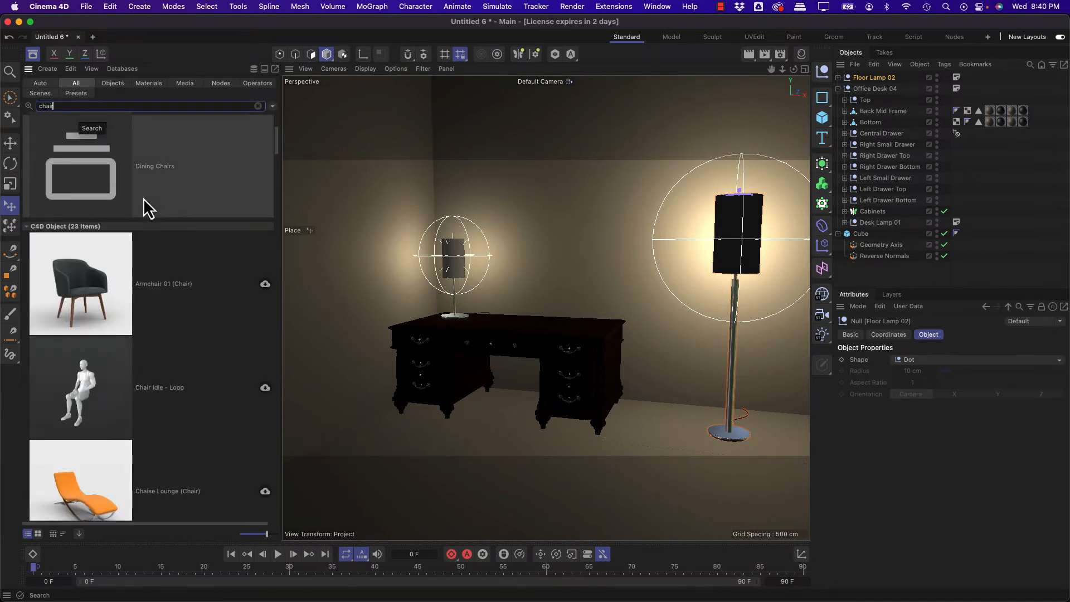
scroll(143, 207, down, 12)
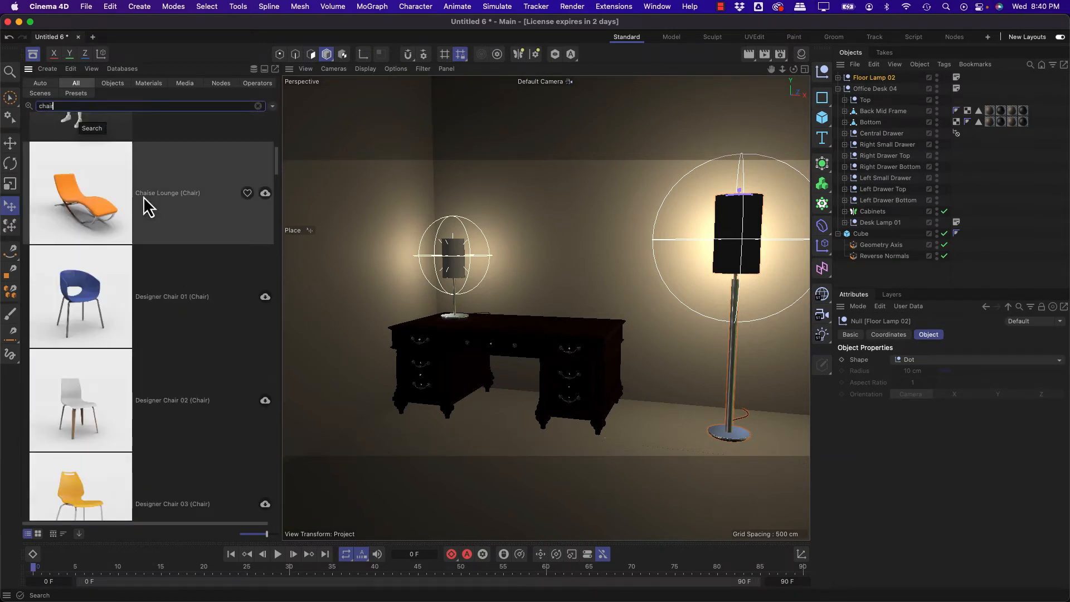
scroll(144, 207, down, 6)
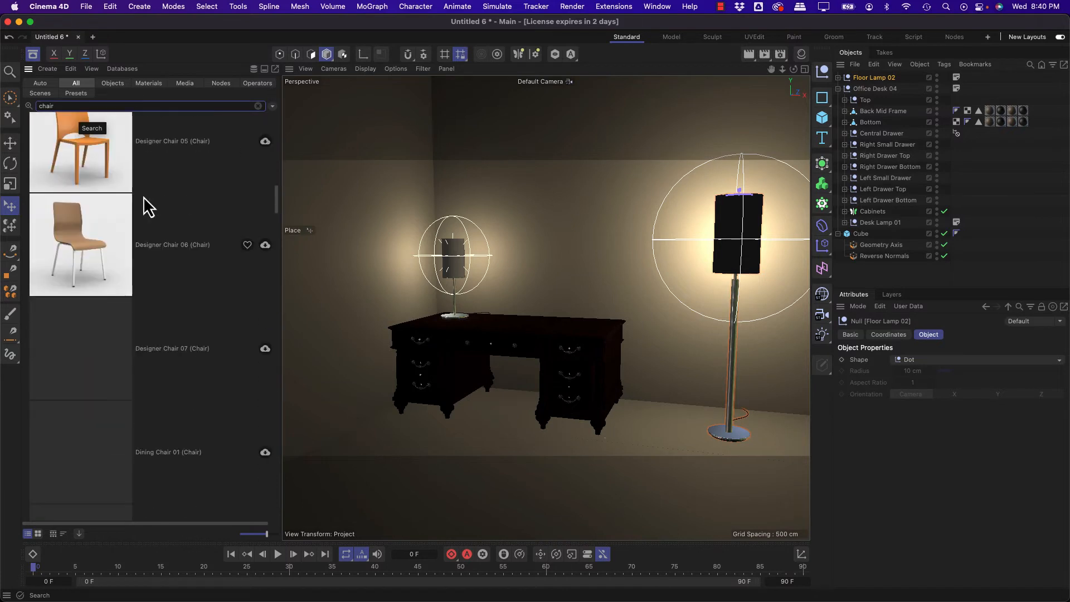
scroll(143, 201, down, 3)
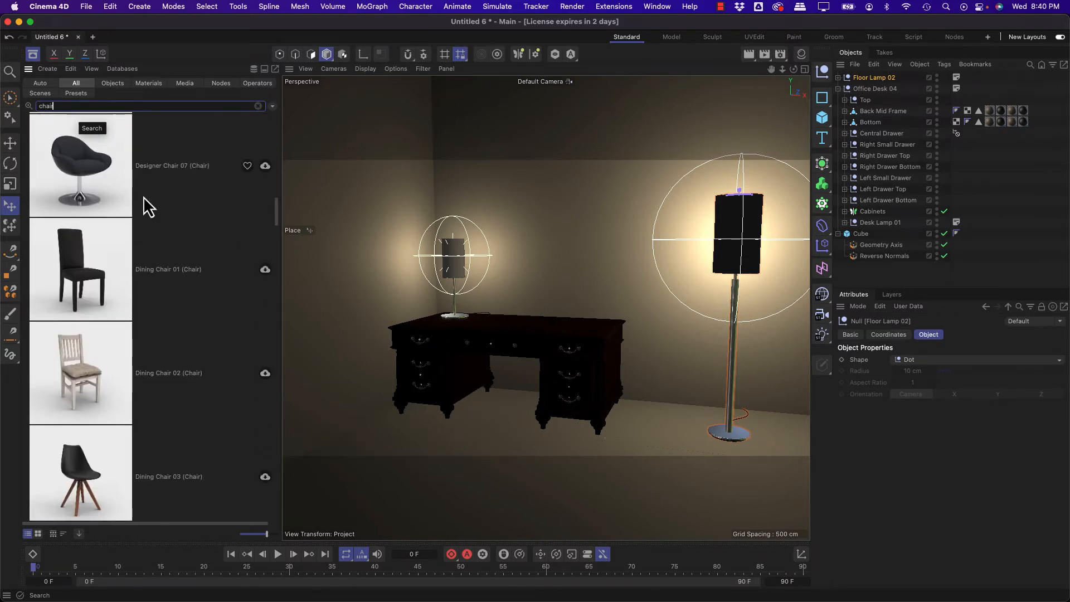
scroll(143, 201, down, 5)
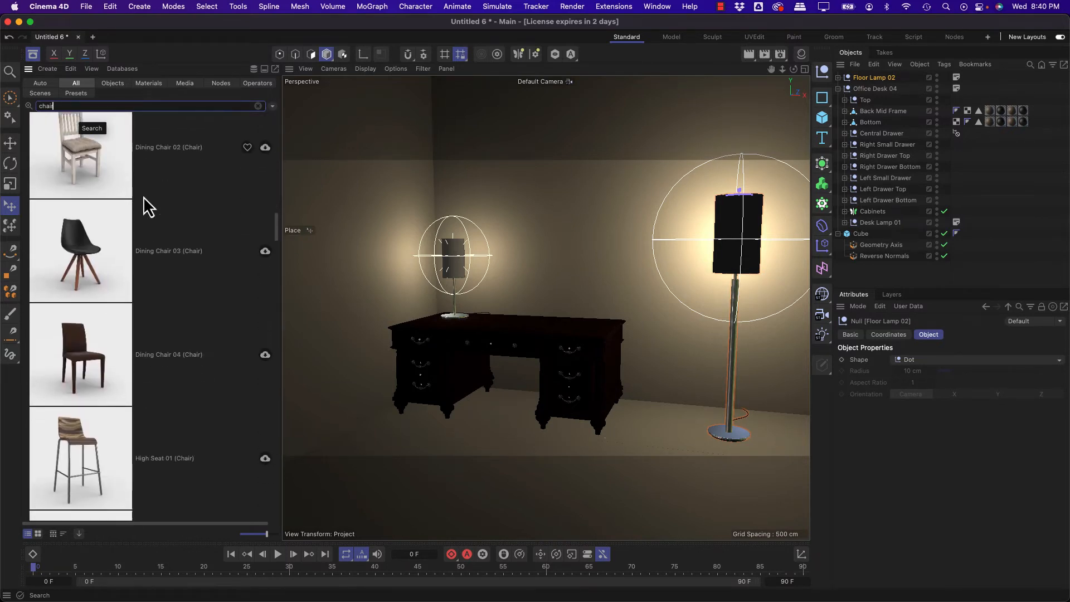
scroll(144, 200, down, 8)
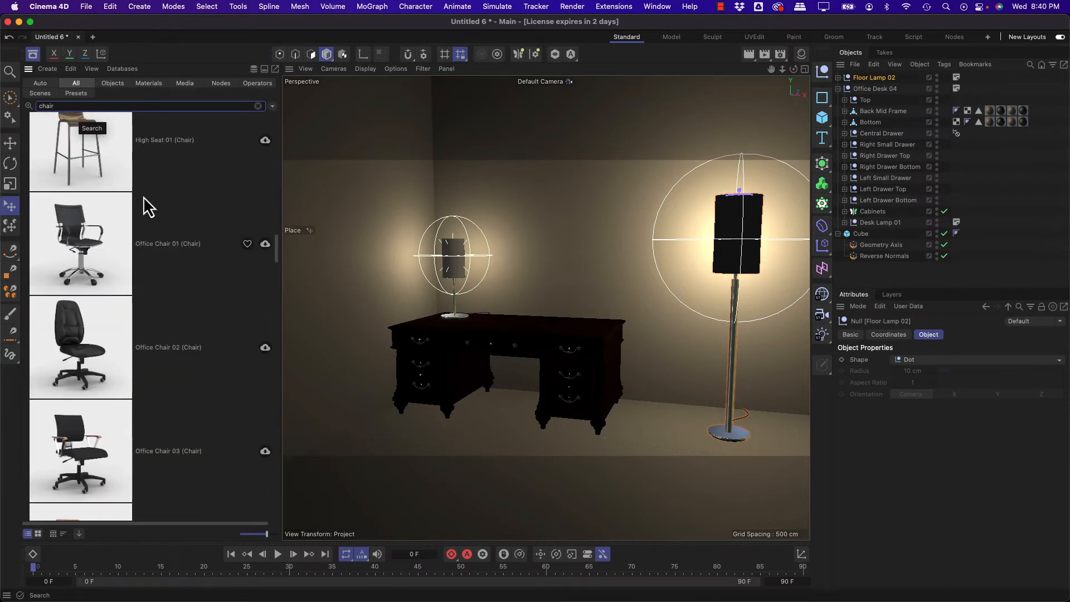
scroll(143, 205, down, 1)
click(143, 203)
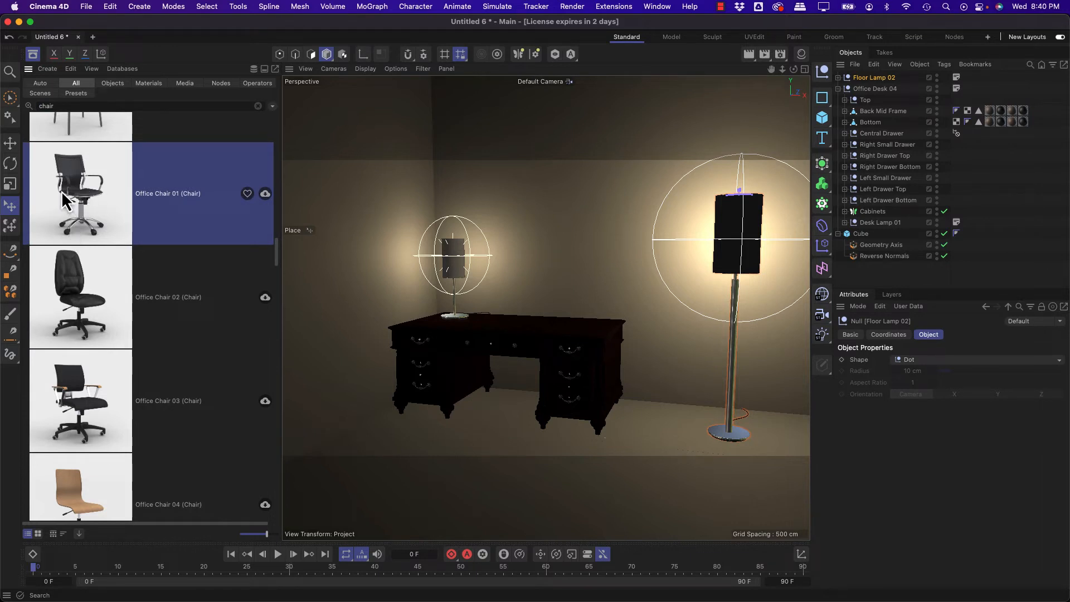
drag(63, 200, 477, 448)
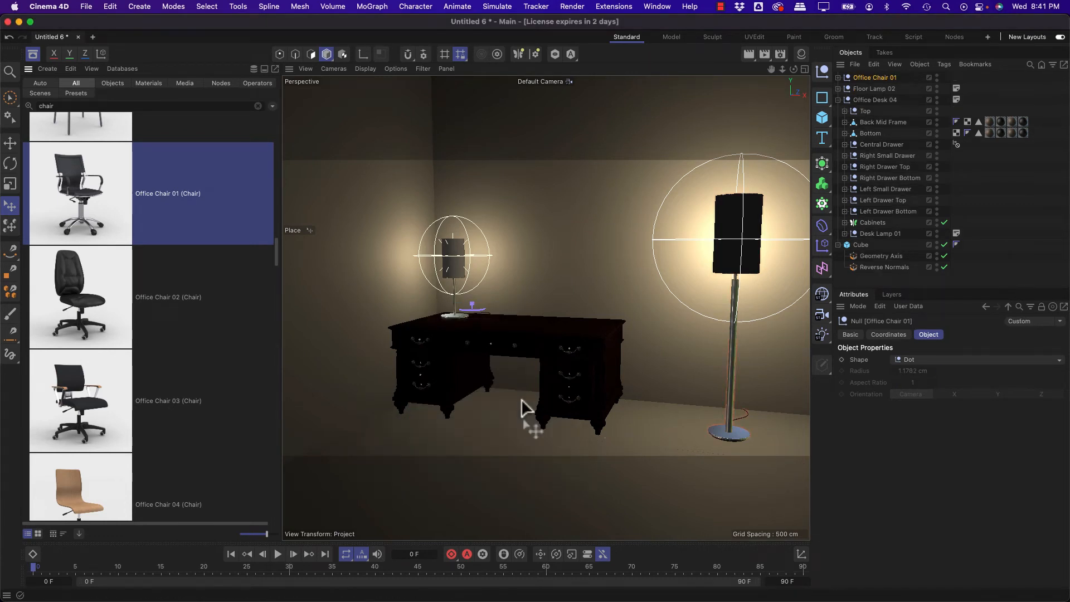
Step: Place Office Chair 01 on the floor in front of the desk and rotate it to face the desk
mouse_move(502, 424)
mouse_down()
mouse_move(465, 440)
mouse_move(483, 431)
mouse_up()
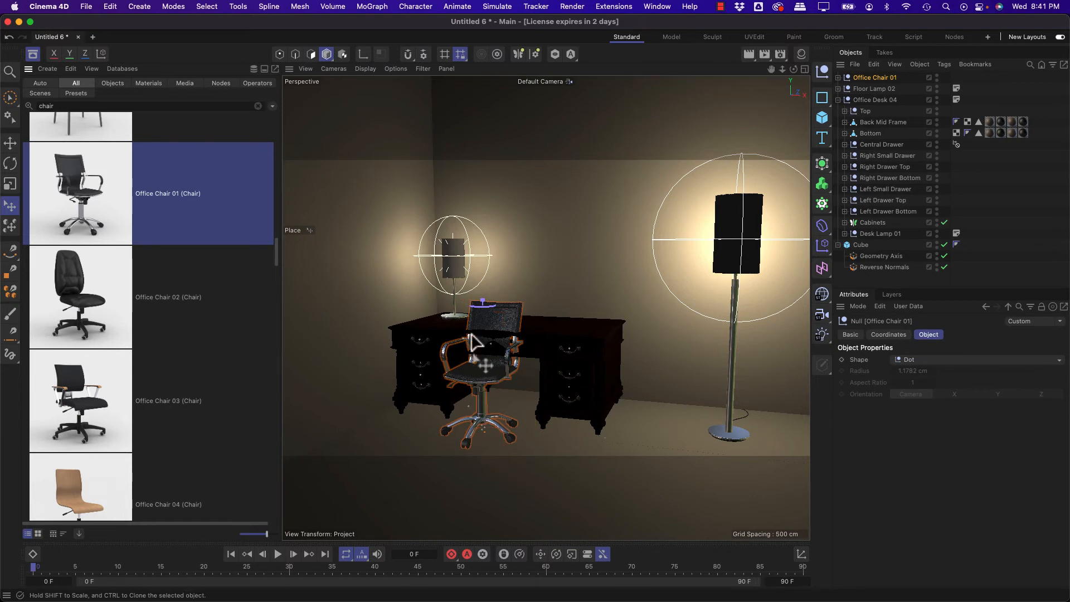
drag(484, 306, 652, 303)
drag(475, 451, 486, 442)
Step: Search the Asset Browser for "computer" and look through the monitor, keyboard and laptop assets
click(78, 105)
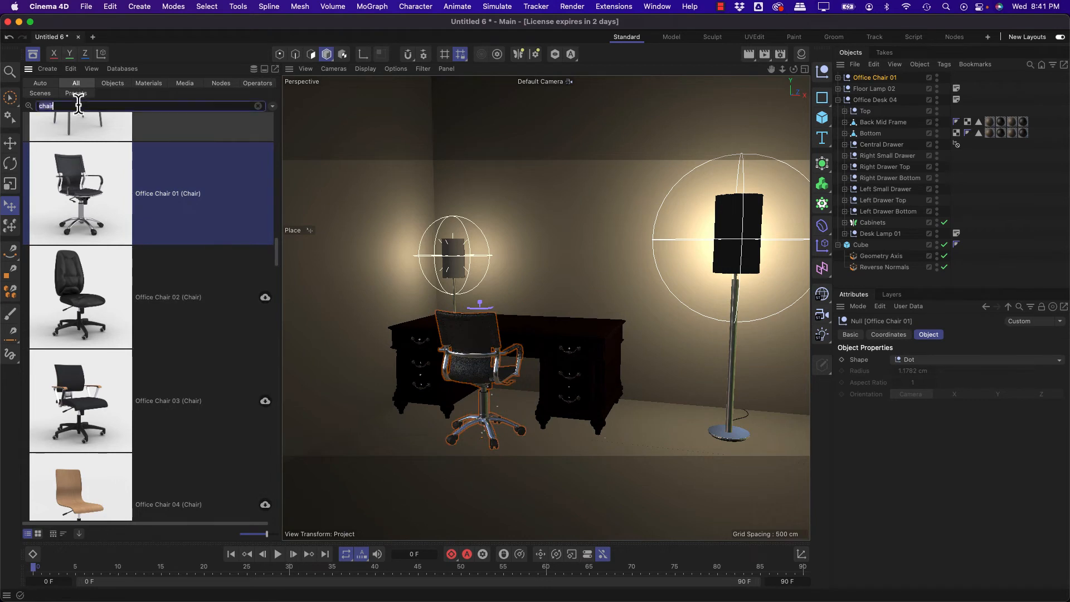
text(computer)
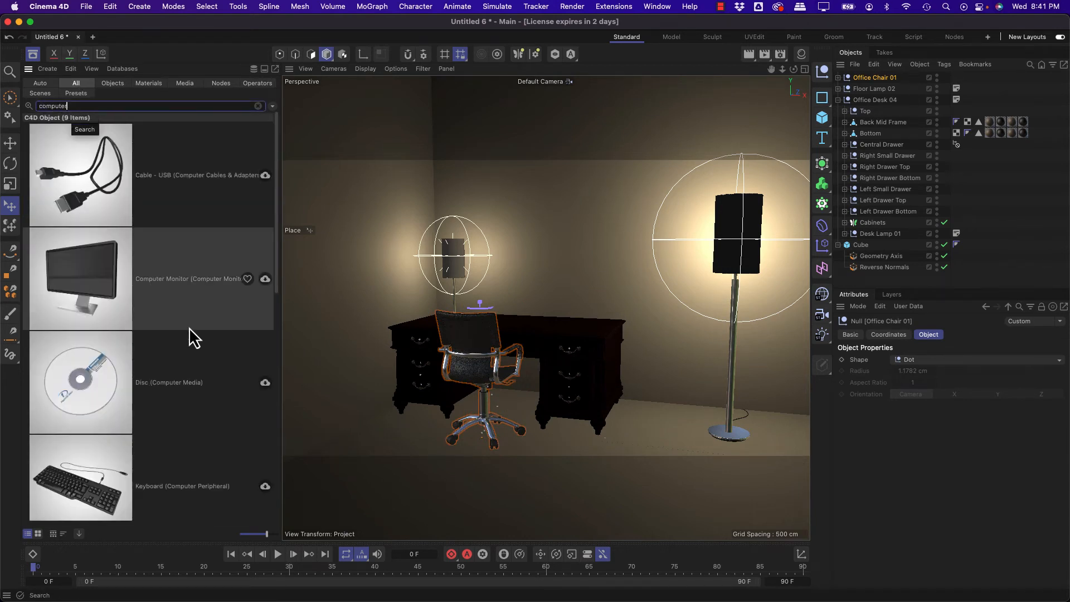
scroll(189, 326, down, 5)
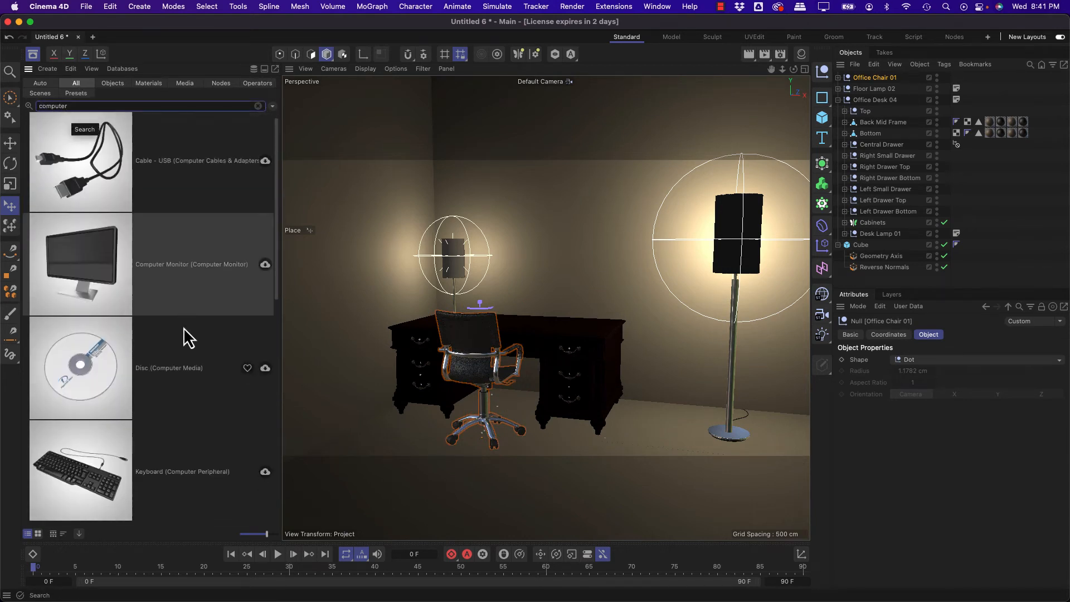
scroll(183, 328, up, 1)
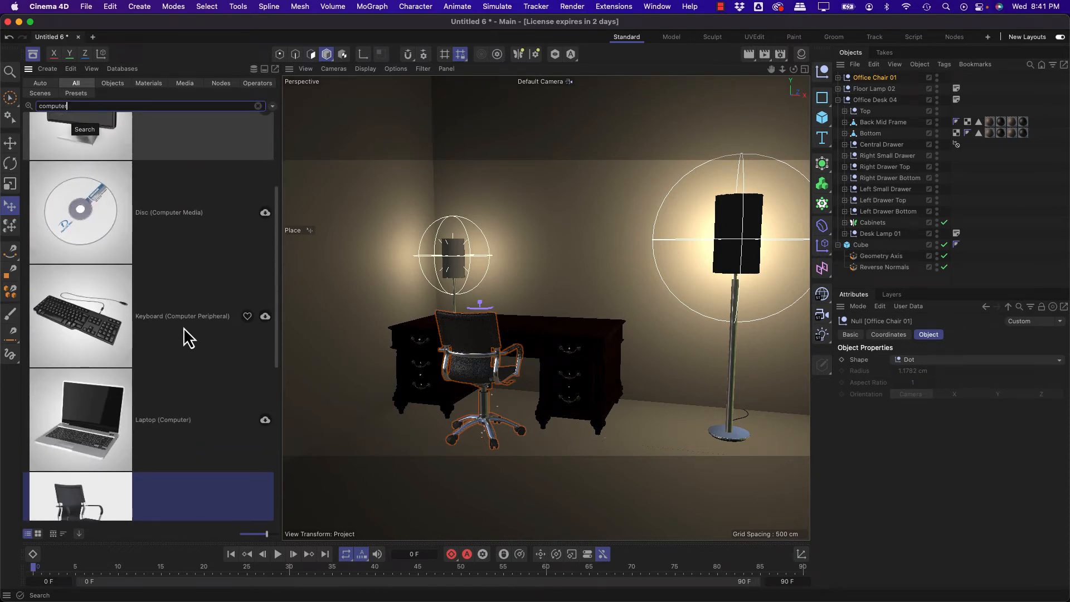
scroll(183, 328, down, 3)
click(85, 329)
scroll(146, 332, up, 4)
scroll(146, 331, up, 4)
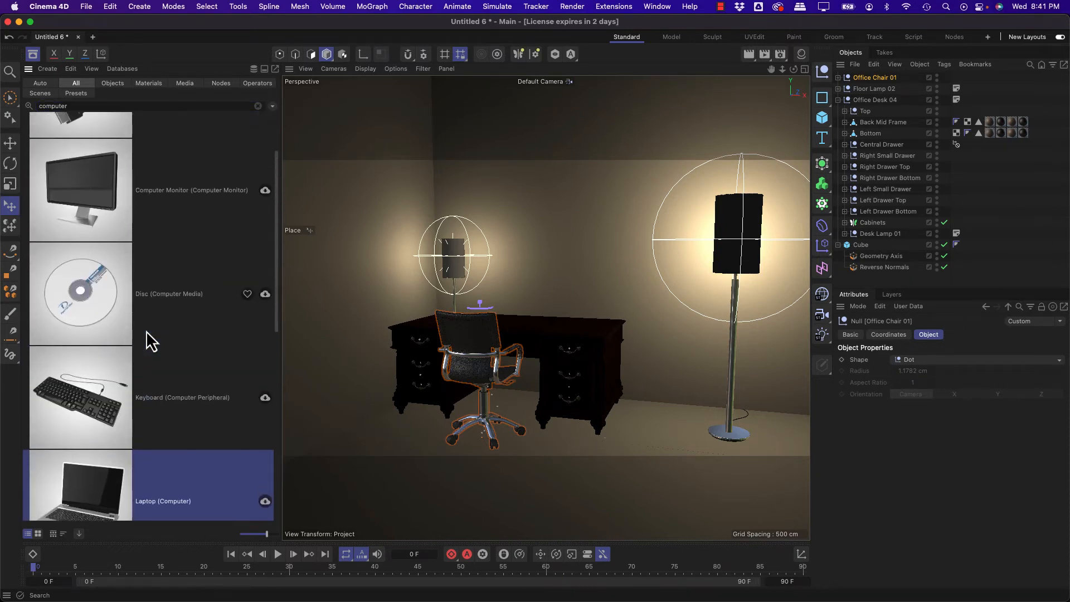
scroll(146, 329, down, 2)
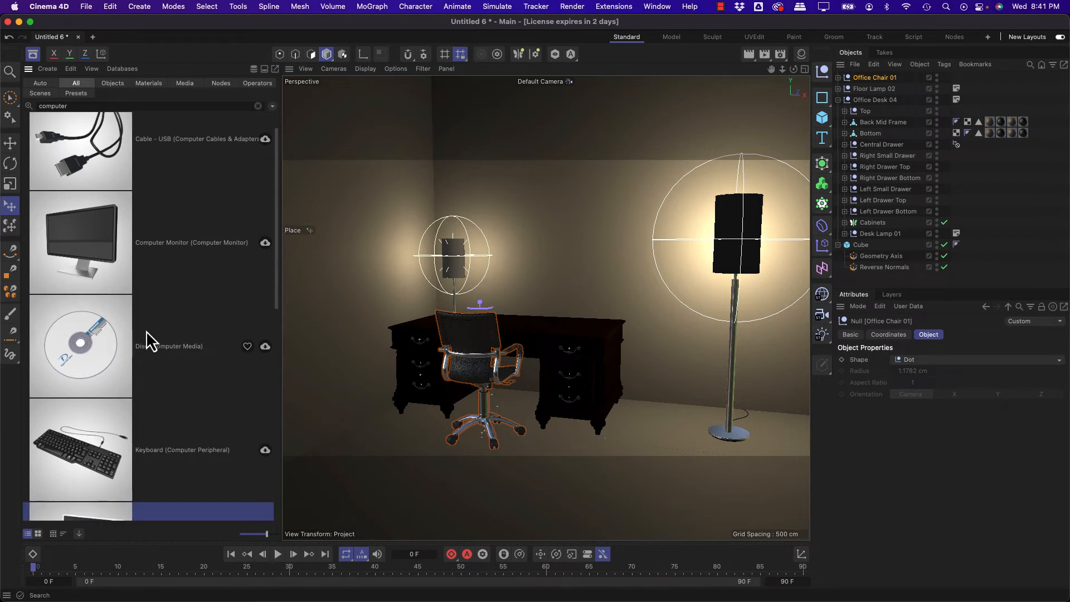
scroll(146, 330, down, 2)
scroll(146, 330, up, 3)
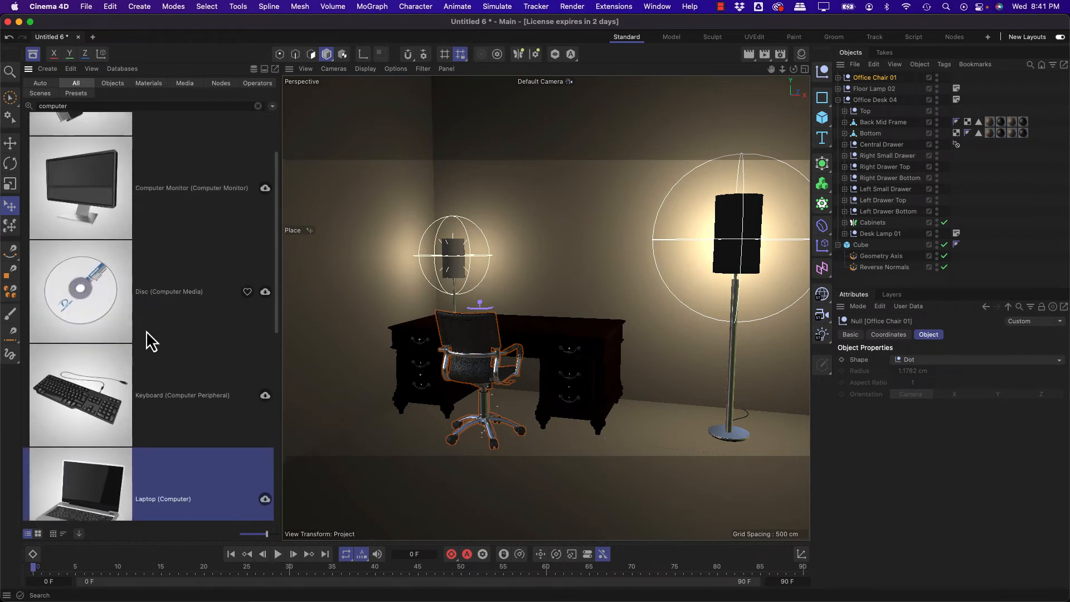
Step: Add the Computer Monitor and Keyboard assets and place them on the desktop, with the keyboard in front of the monitor
click(75, 235)
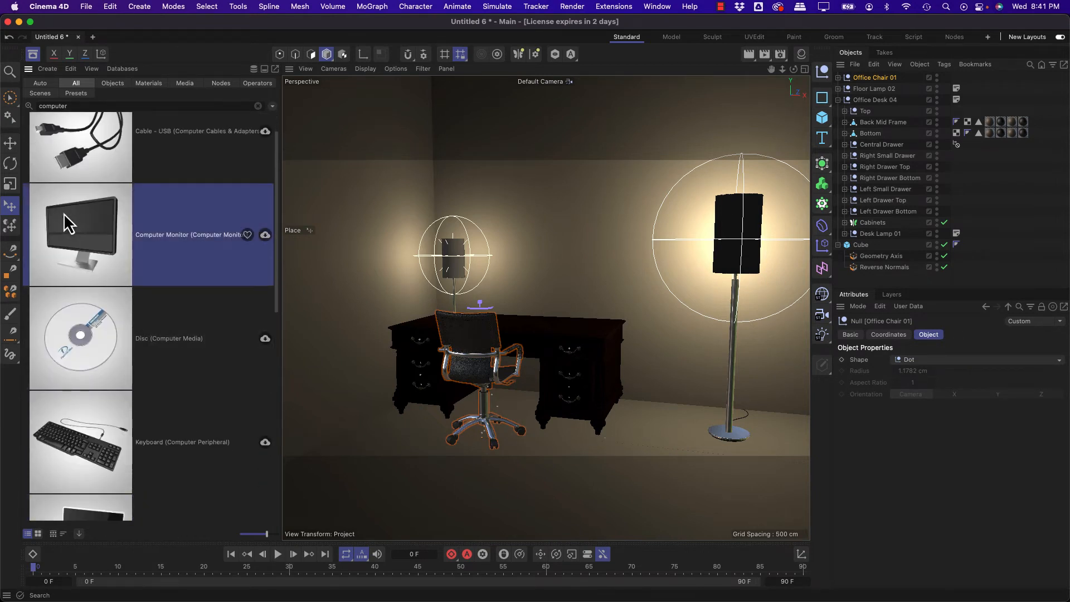
drag(479, 252, 523, 319)
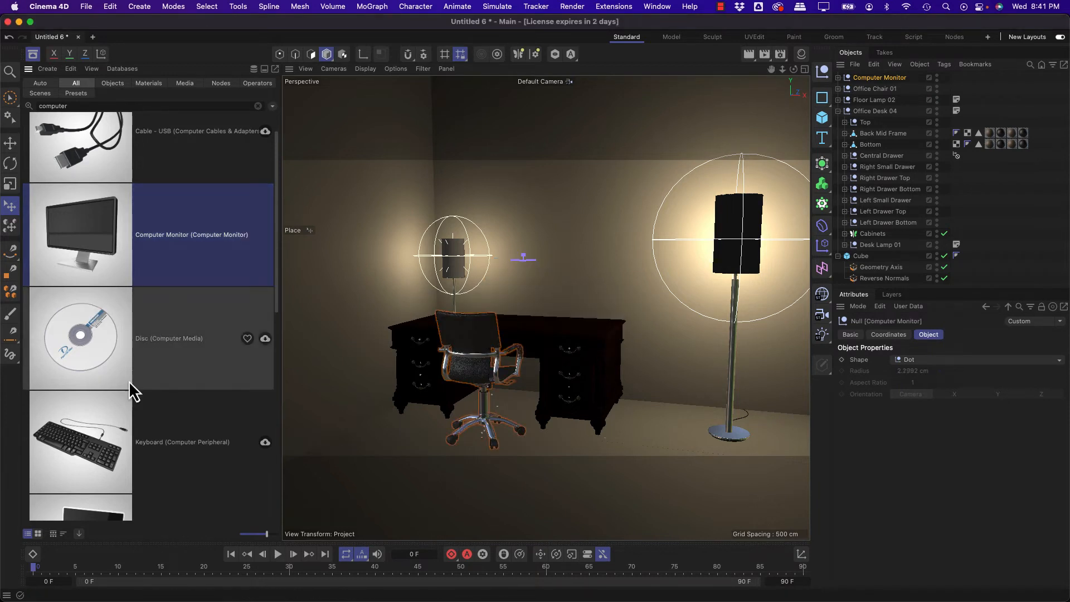
mouse_move(167, 443)
mouse_down()
mouse_move(346, 390)
mouse_move(388, 365)
mouse_move(165, 449)
mouse_up()
drag(92, 456, 517, 326)
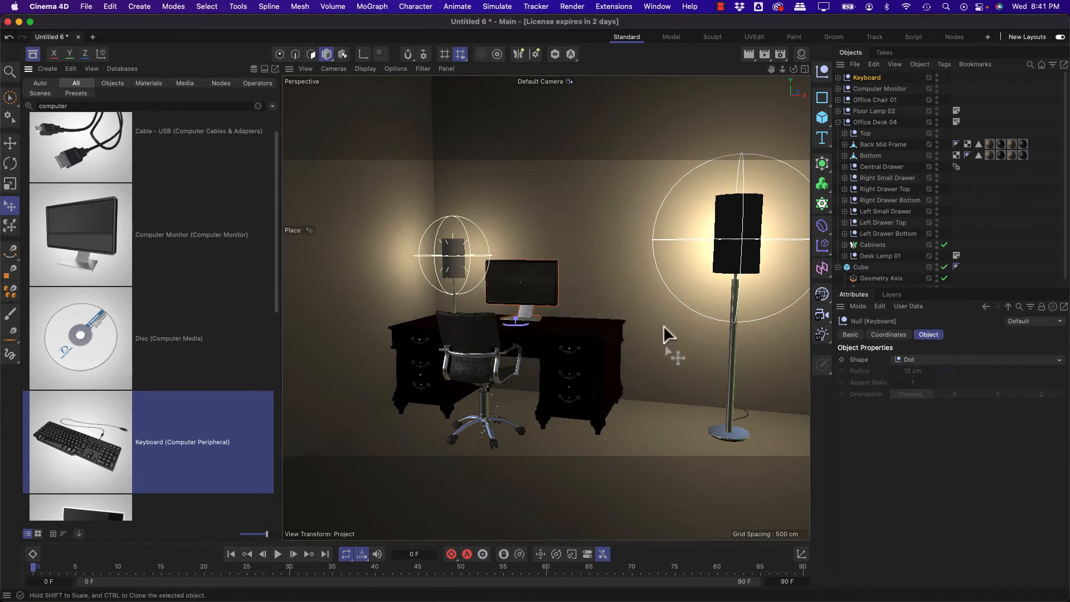
Step: Show the keyboard close up in the enlarged Top view and expand its Cable group and USB-Cable sweep in the hierarchy
middle_click(599, 238)
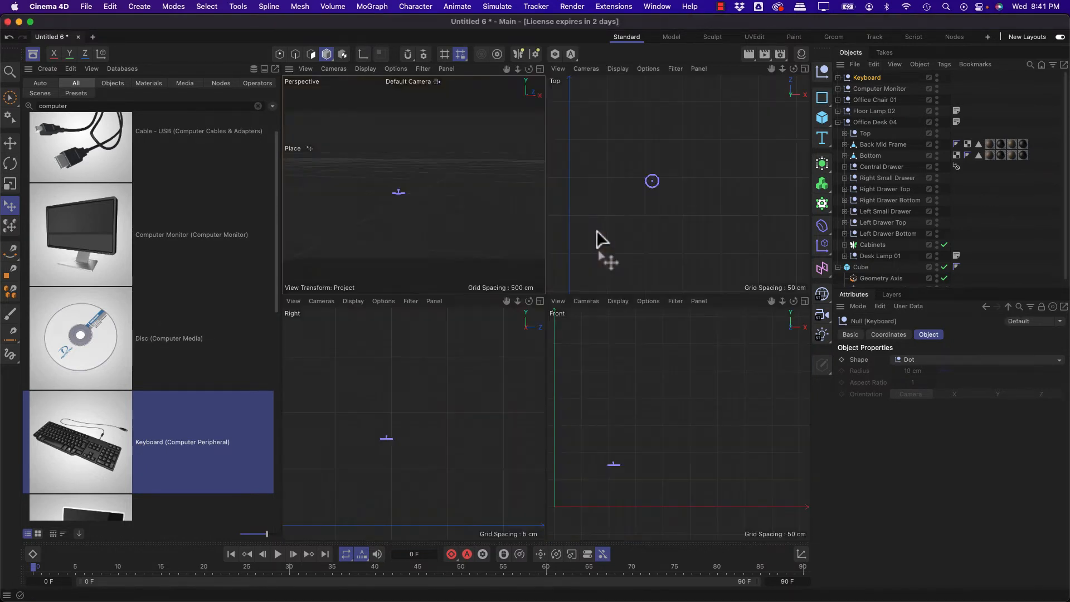
middle_click(602, 239)
scroll(497, 251, up, 4)
scroll(541, 253, up, 1)
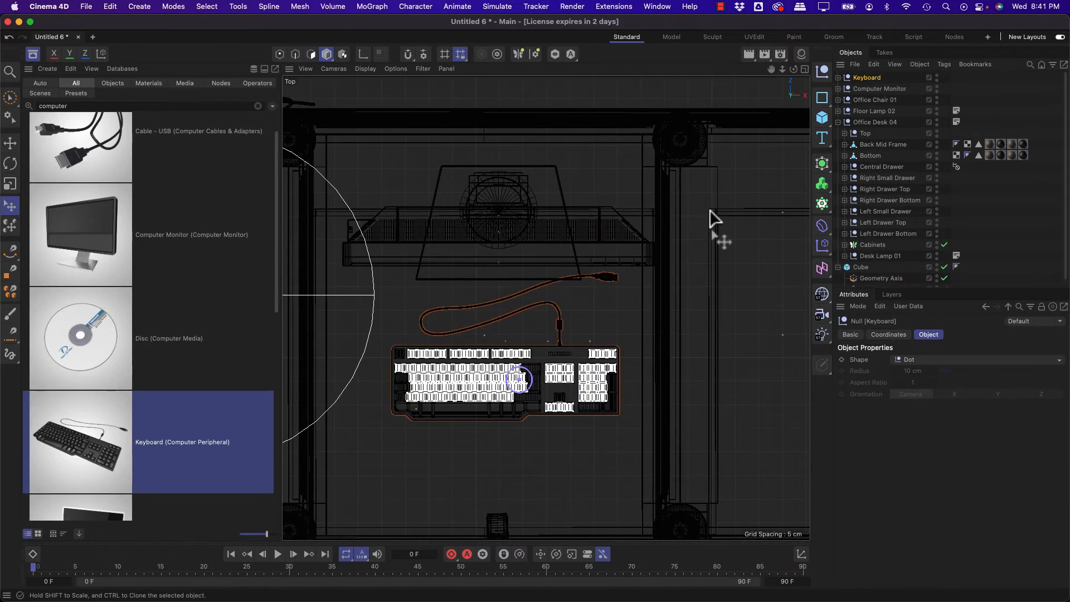
click(837, 78)
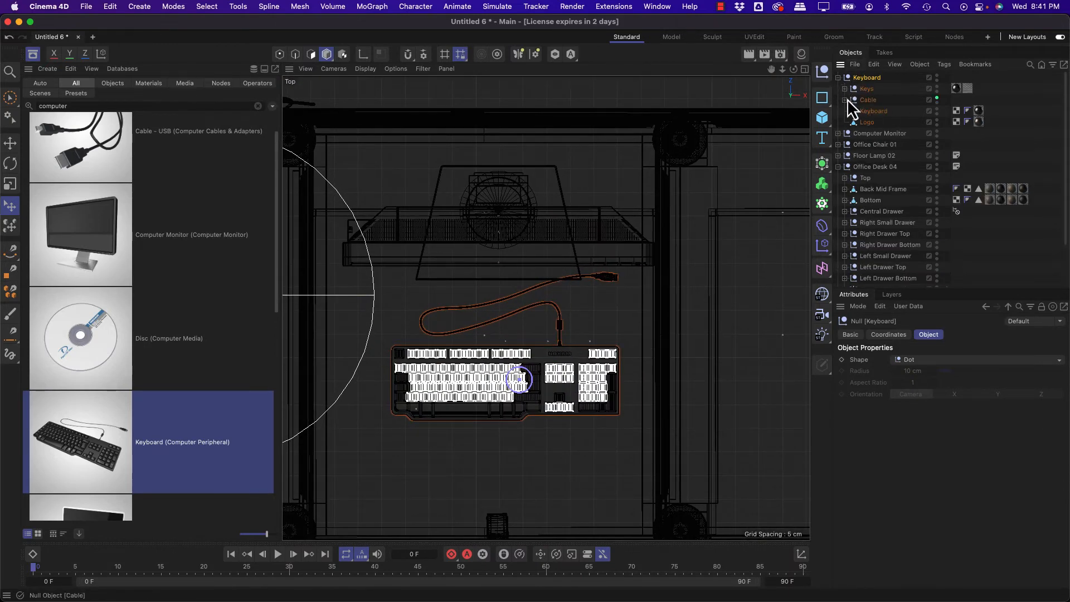
click(845, 99)
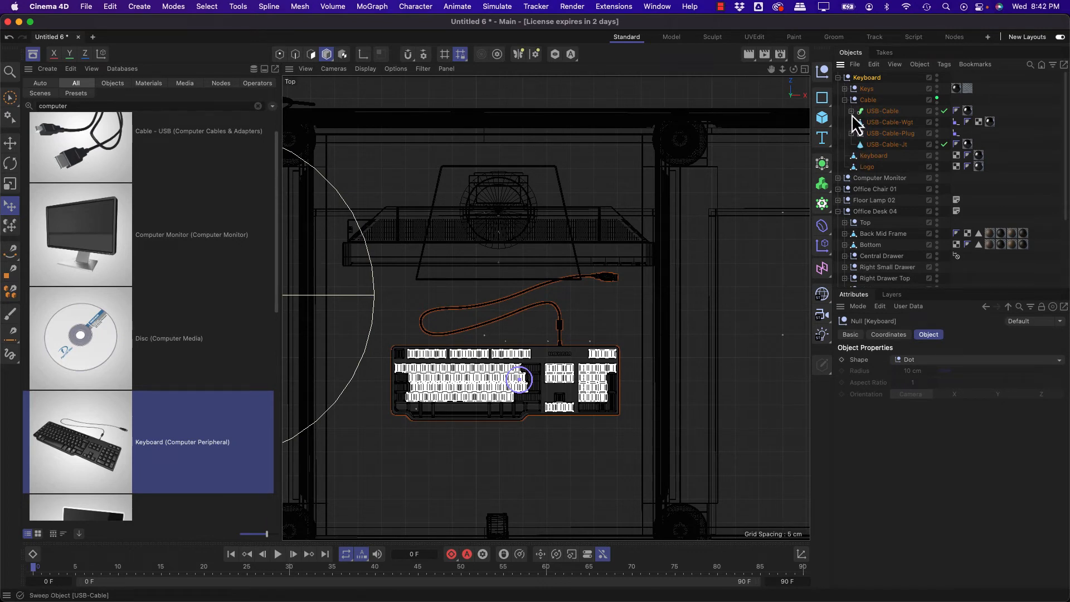
click(851, 111)
click(867, 115)
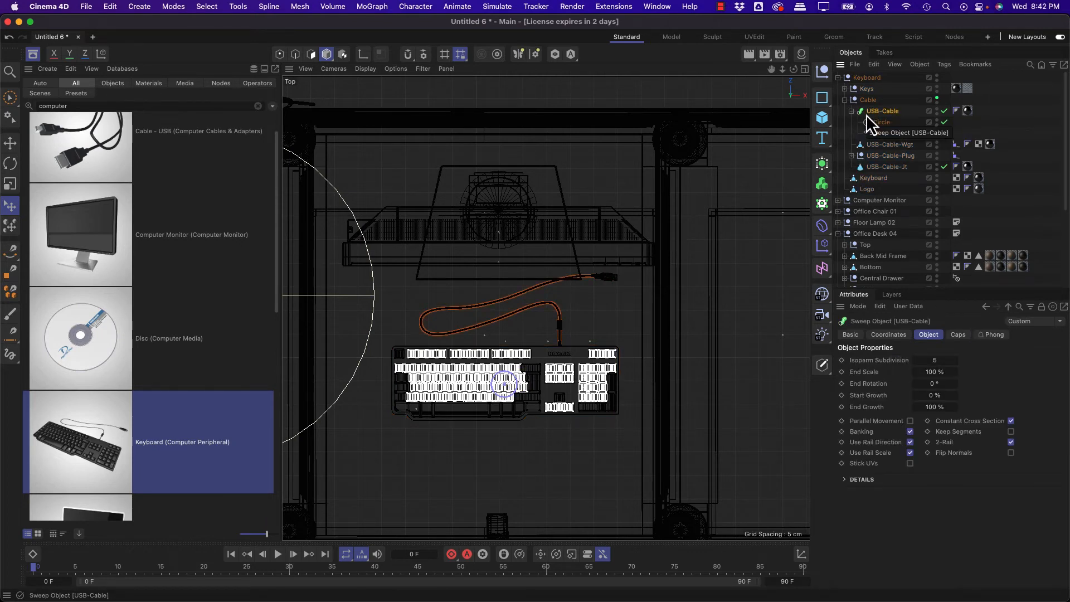
key(Delete)
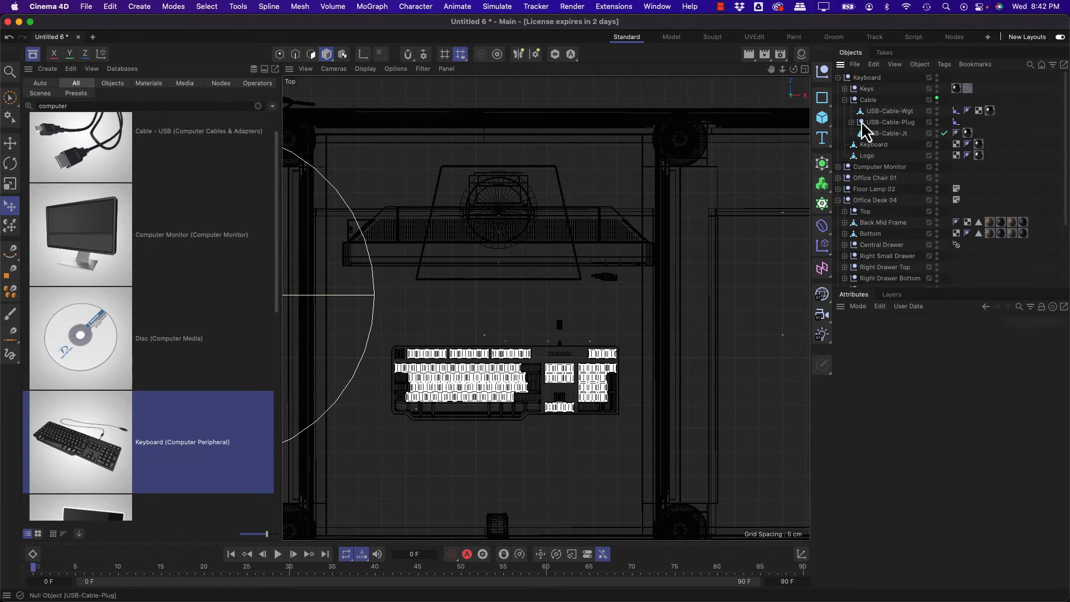
key(super+z)
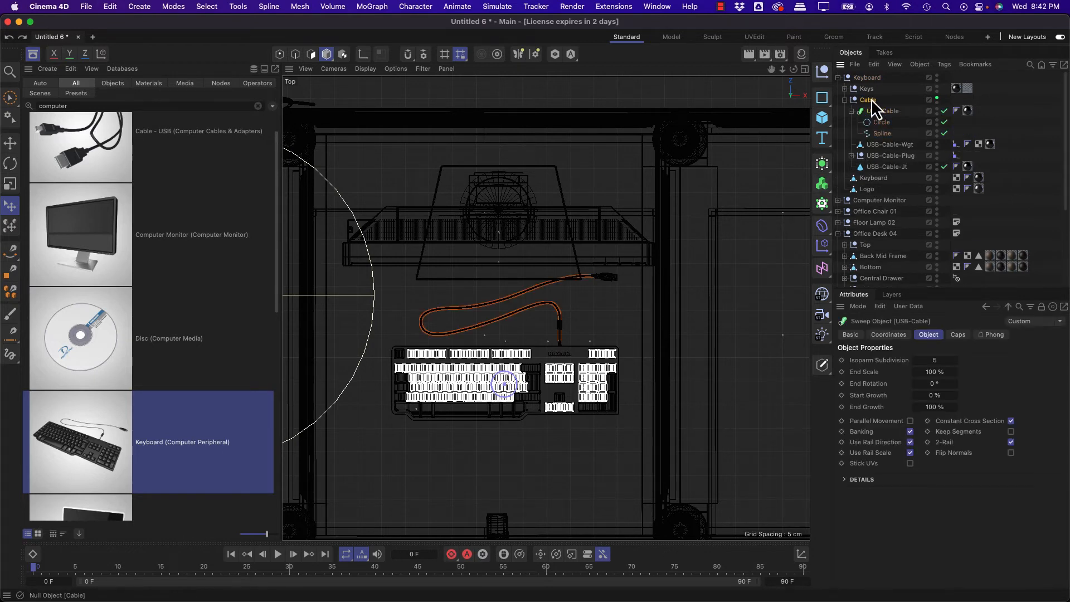
Step: Delete the keyboard's entire Cable group and return to the four-view layout
click(871, 101)
key(Delete)
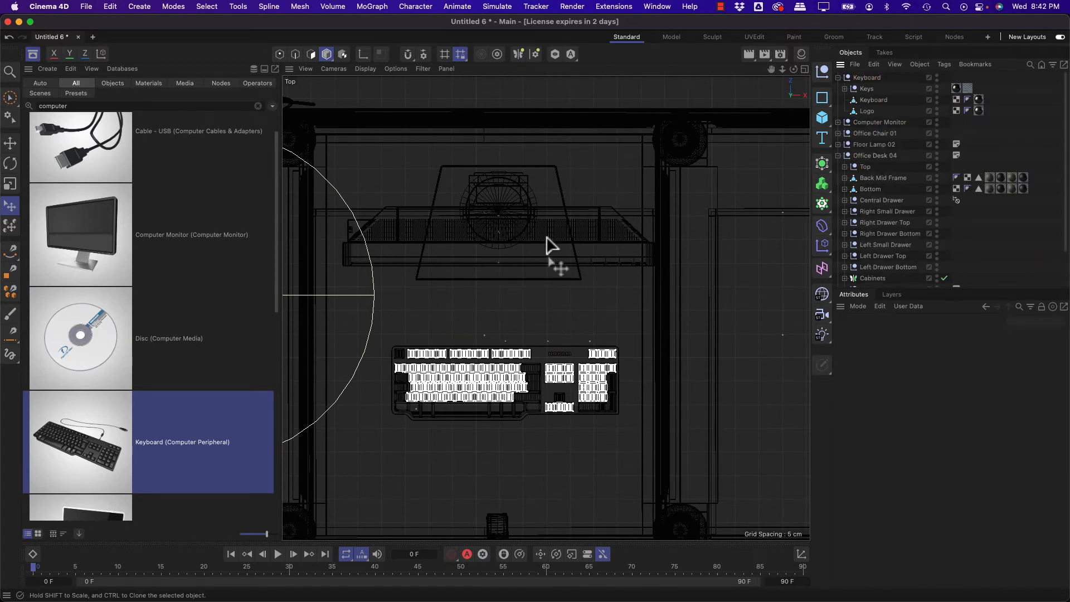
middle_click(524, 254)
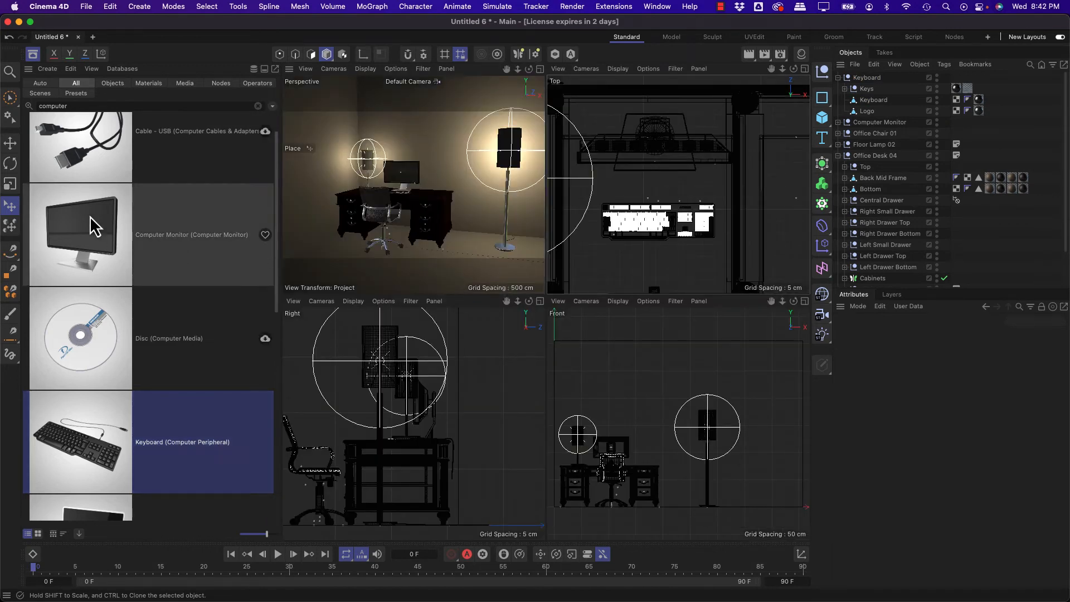
Step: Search the Asset Browser for "mouse"
double_click(81, 106)
text(mouse)
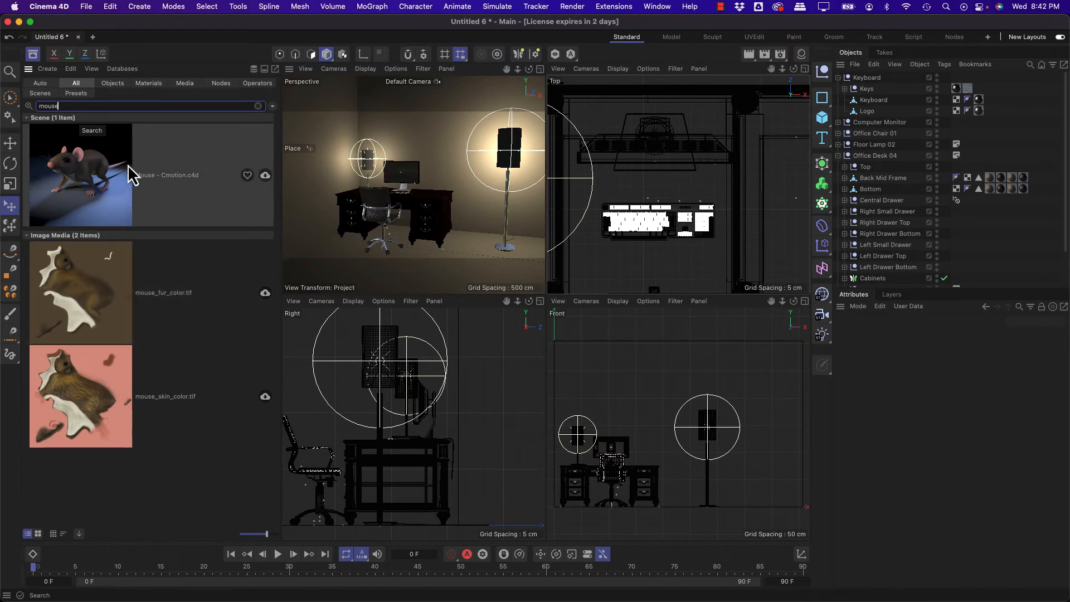
Step: Clear the "mouse" search, search the Asset Browser for "rug" and look at the Rug_Color_1.tif image media
click(258, 106)
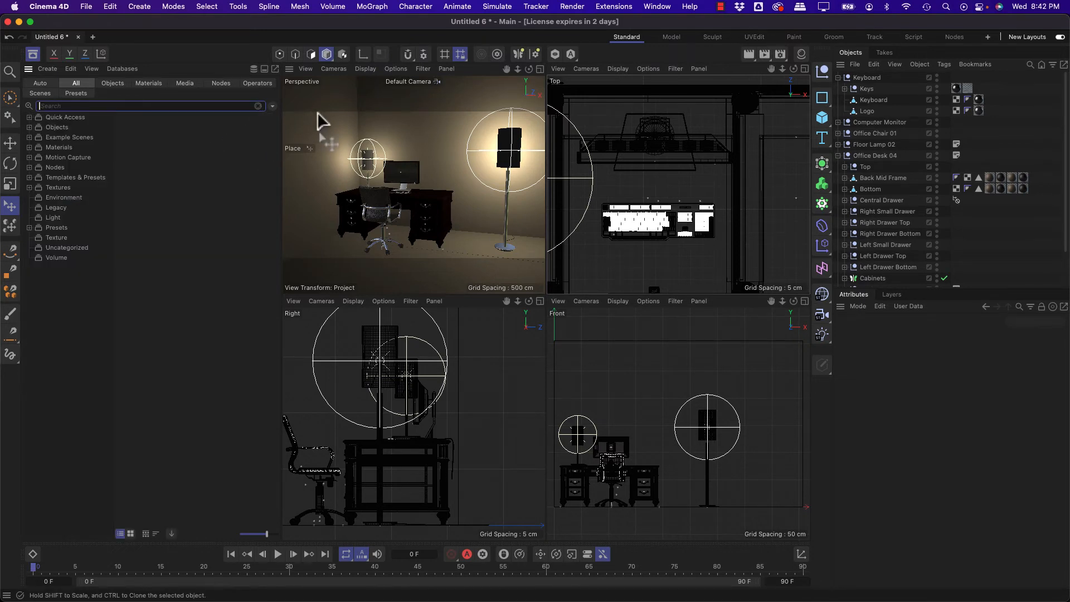
click(33, 53)
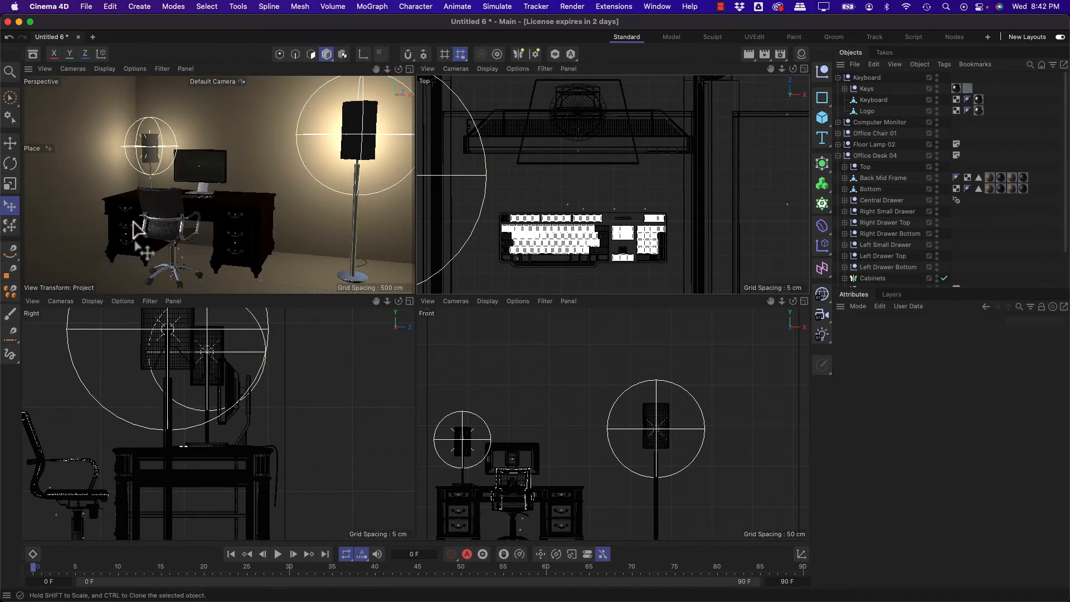
click(33, 54)
click(68, 105)
text(rug)
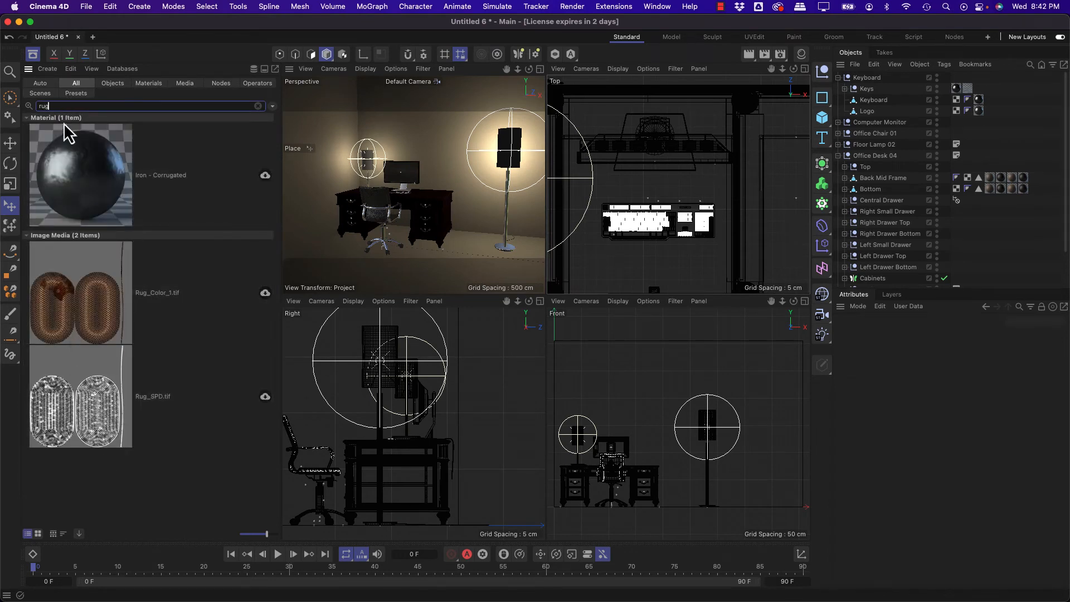
double_click(53, 106)
right_click(63, 321)
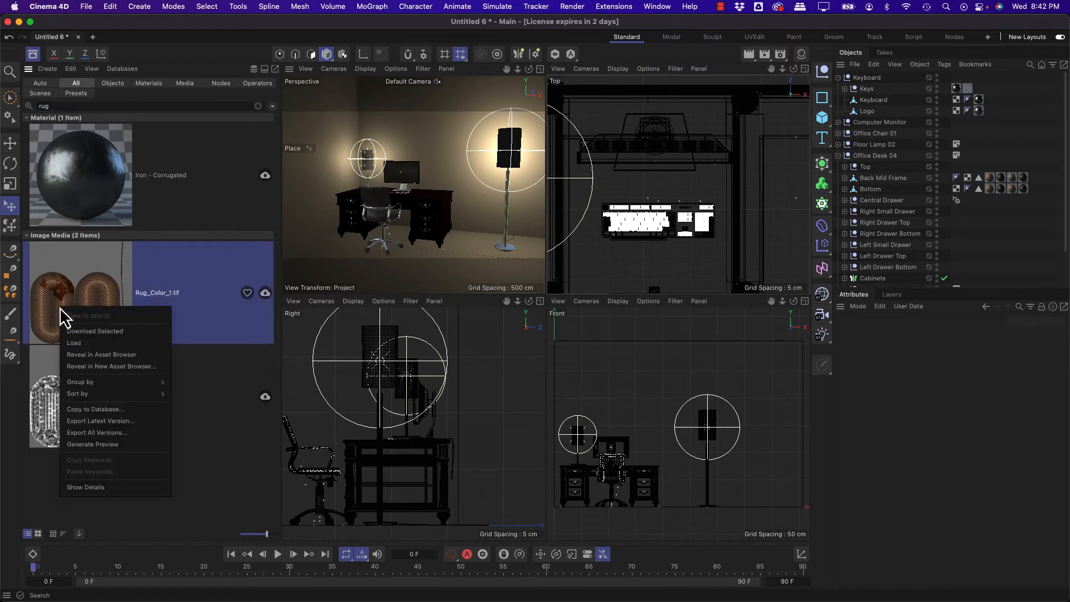
click(62, 305)
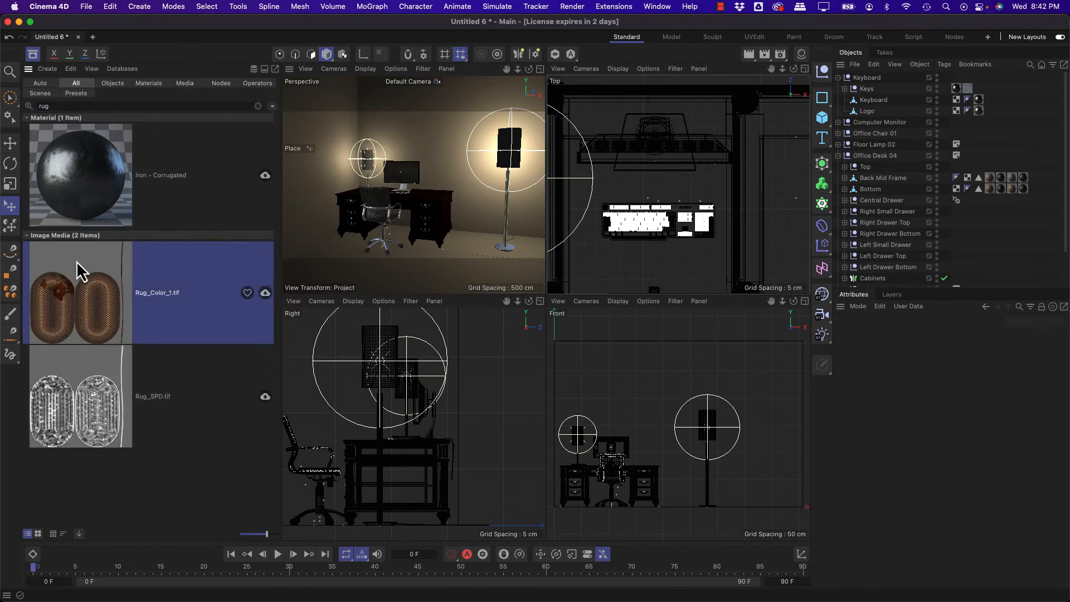
Step: Set the Asset Browser filter to Auto, search for "carpet" and select the Carpet - Modern 01 material
click(75, 94)
click(78, 83)
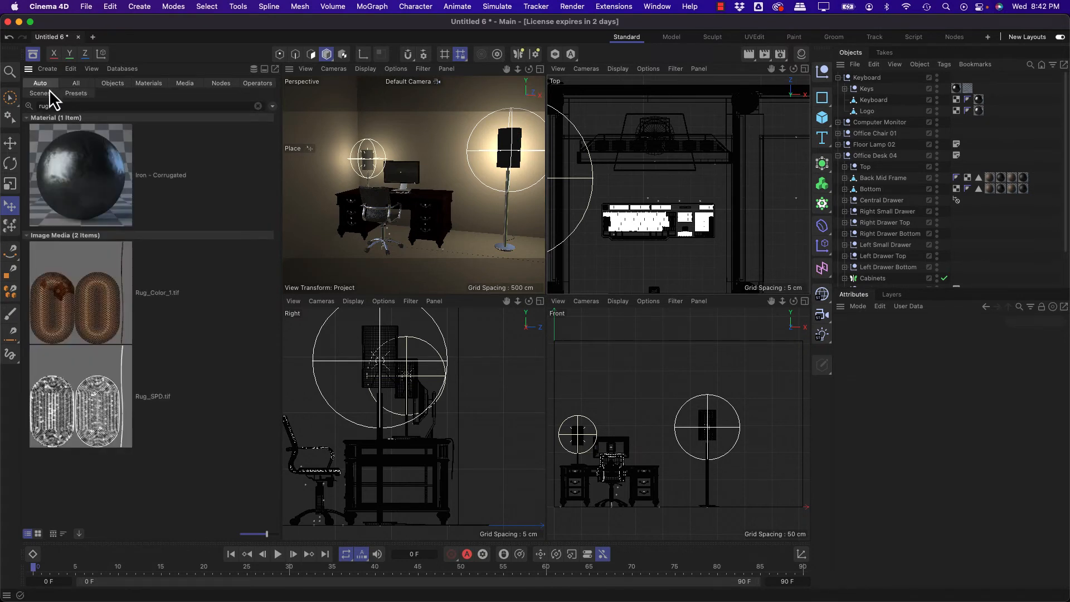
click(54, 105)
text(c)
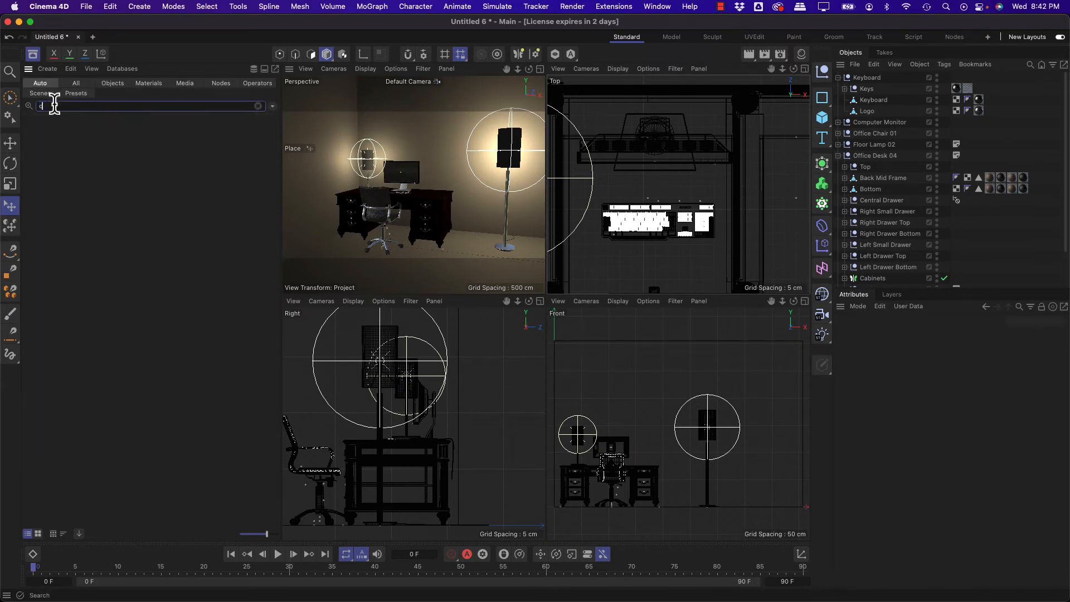
text(arpet)
scroll(98, 173, down, 5)
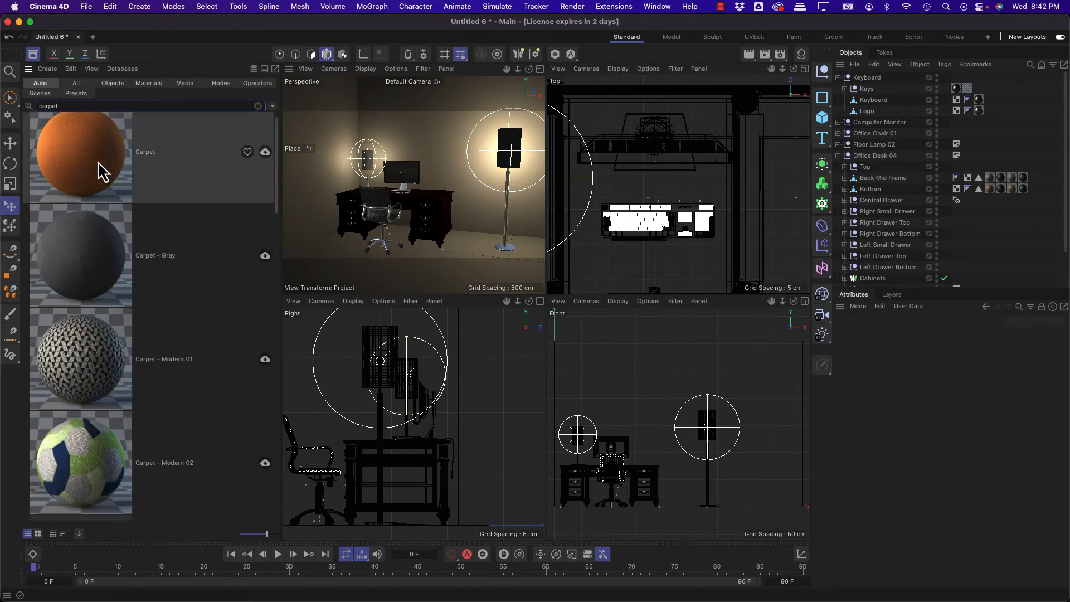
click(87, 169)
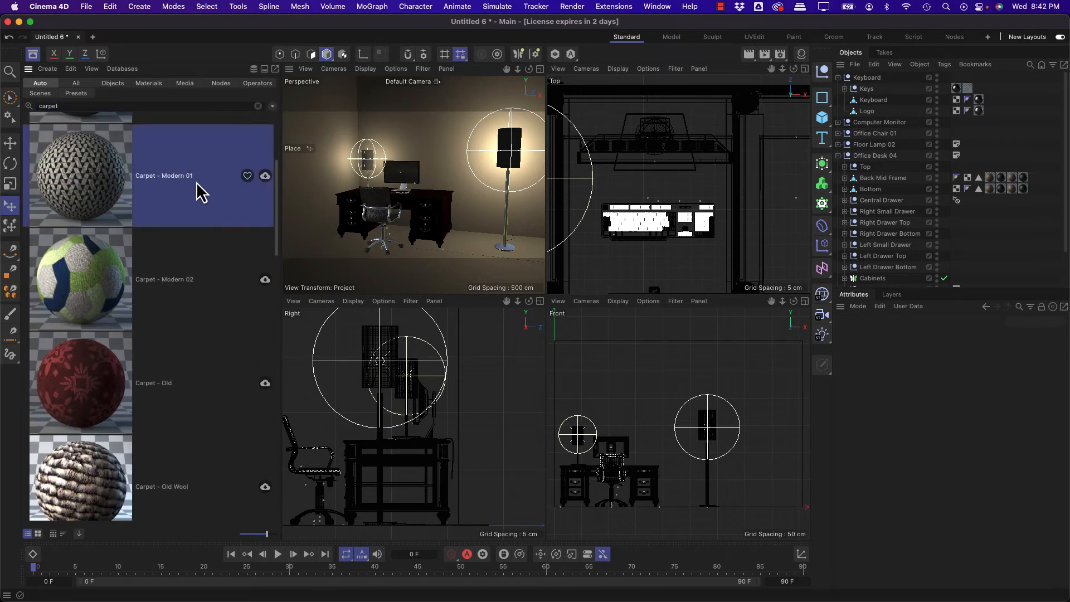
drag(199, 192, 652, 199)
Step: Convert the room Cube to a polygon mesh with Current State to Object and delete the original parametric Cube
scroll(870, 143, down, 3)
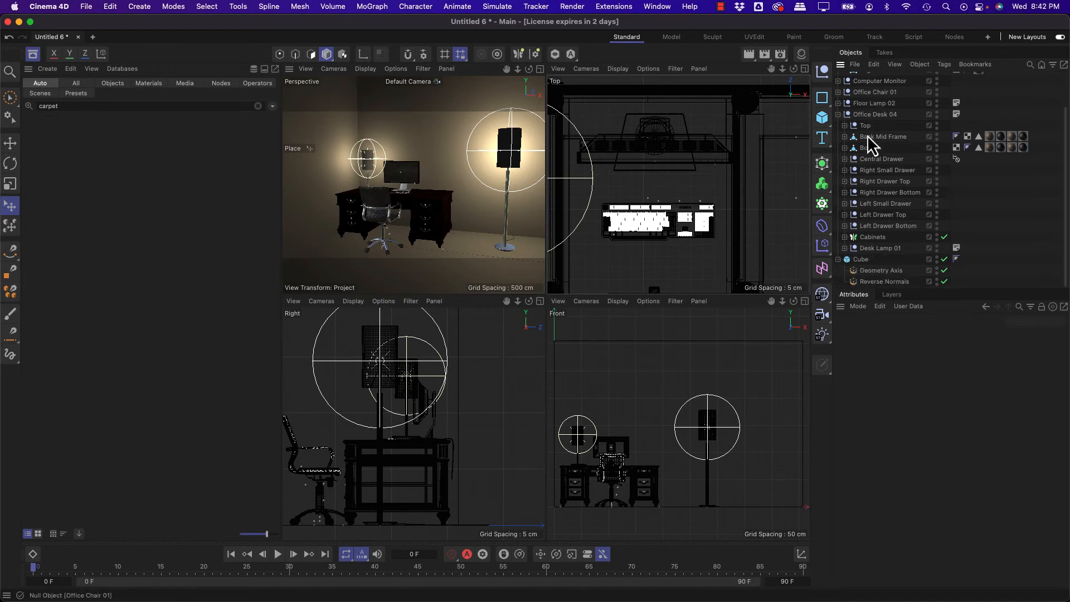
click(863, 263)
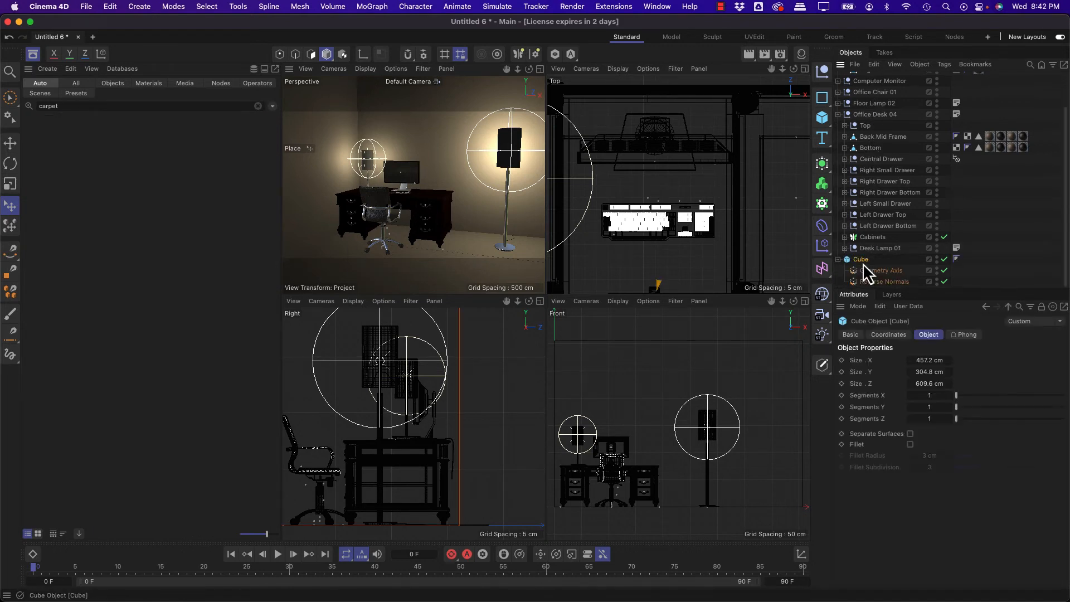
click(911, 434)
click(911, 434)
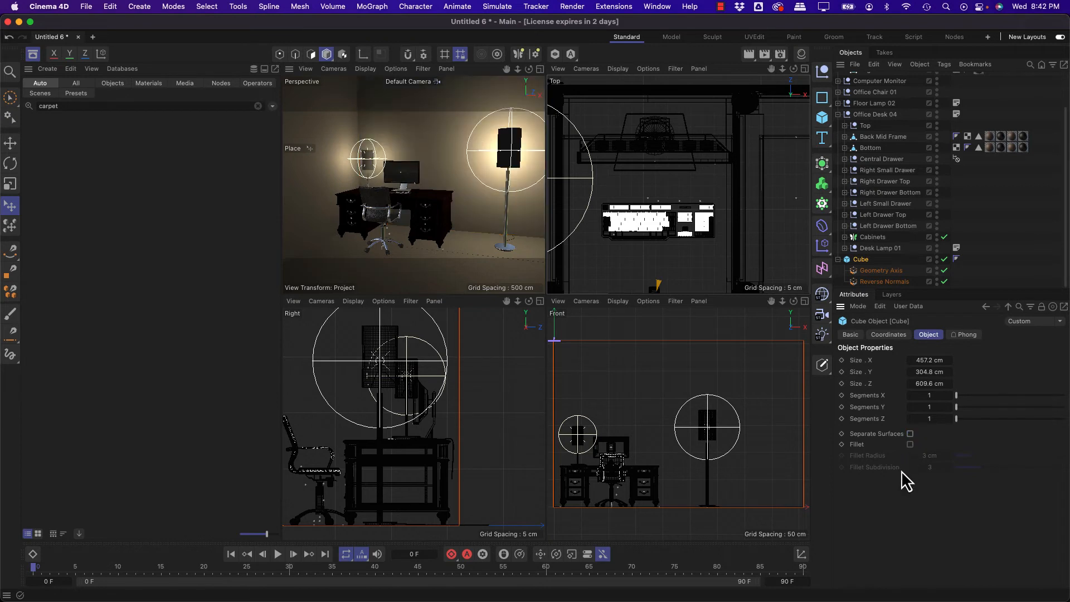
click(258, 106)
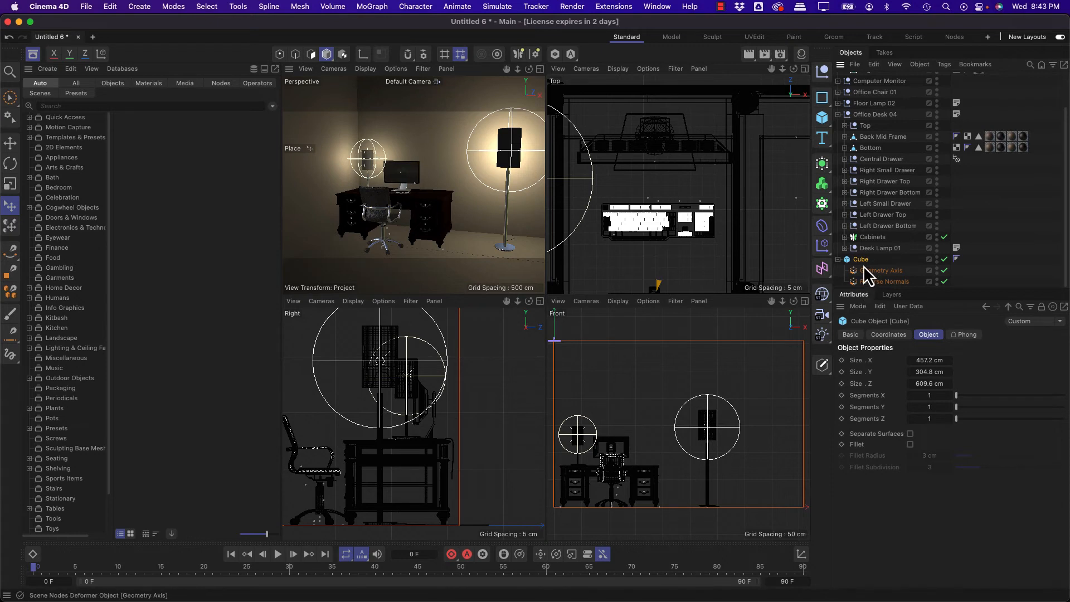
click(919, 65)
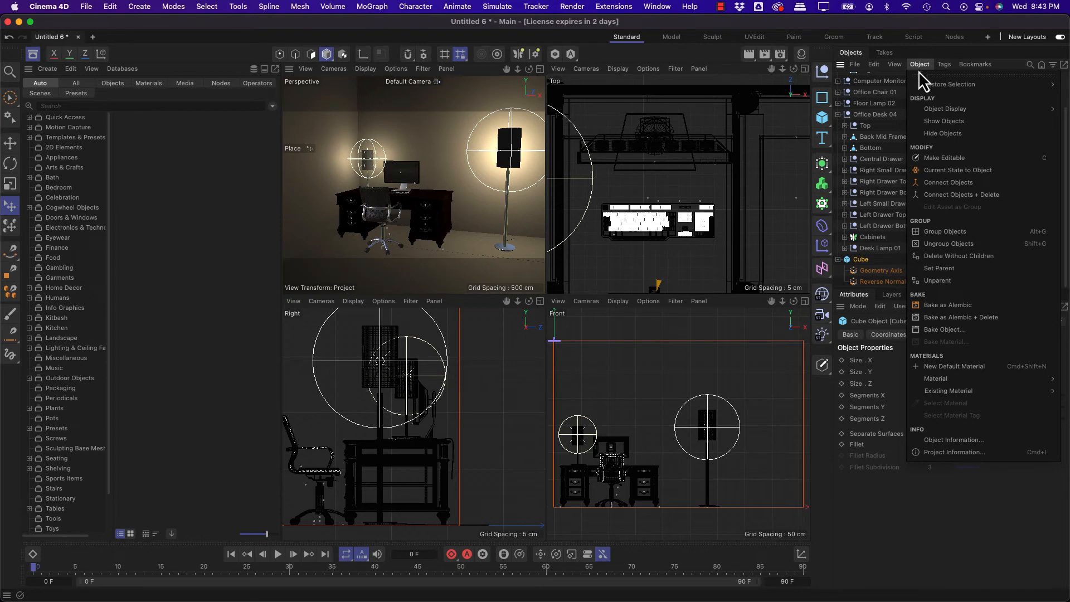
click(989, 171)
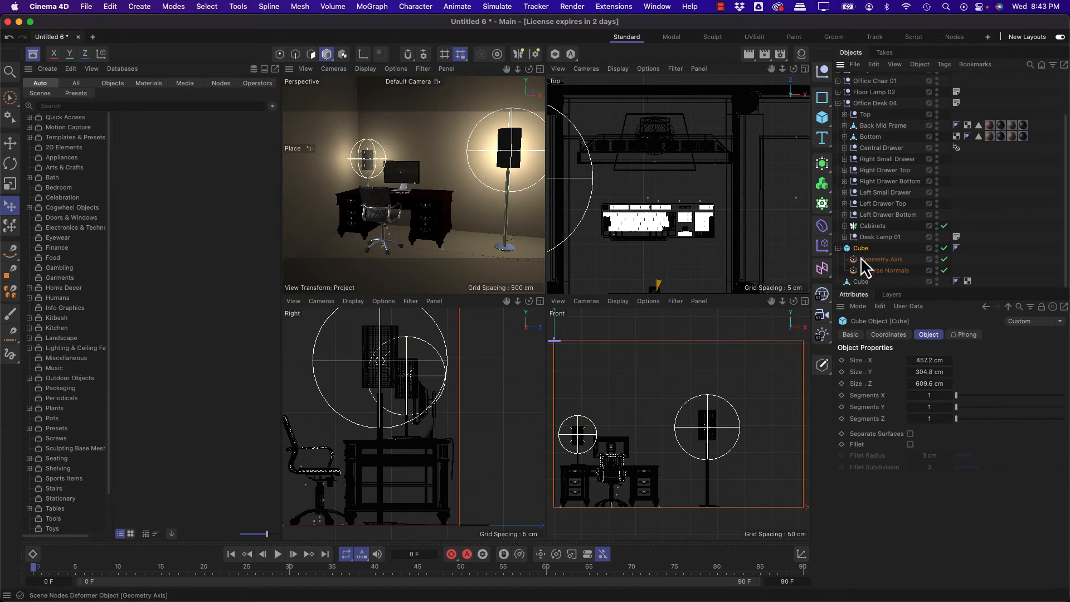
key(Delete)
Step: Select the floor polygon of the converted room Cube in Polygon mode with Brush Selection
click(861, 282)
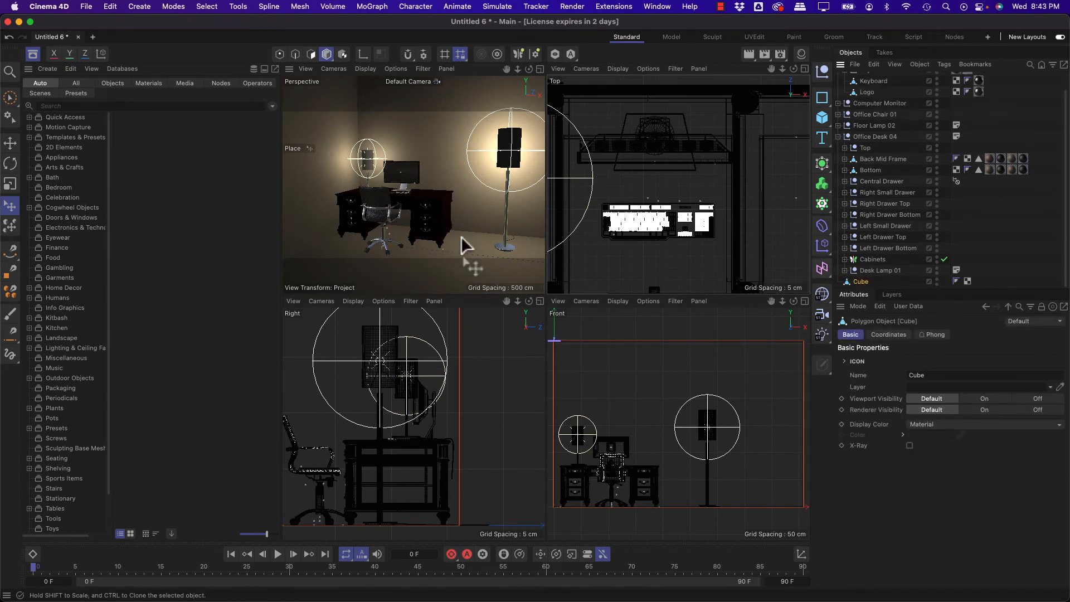
click(311, 53)
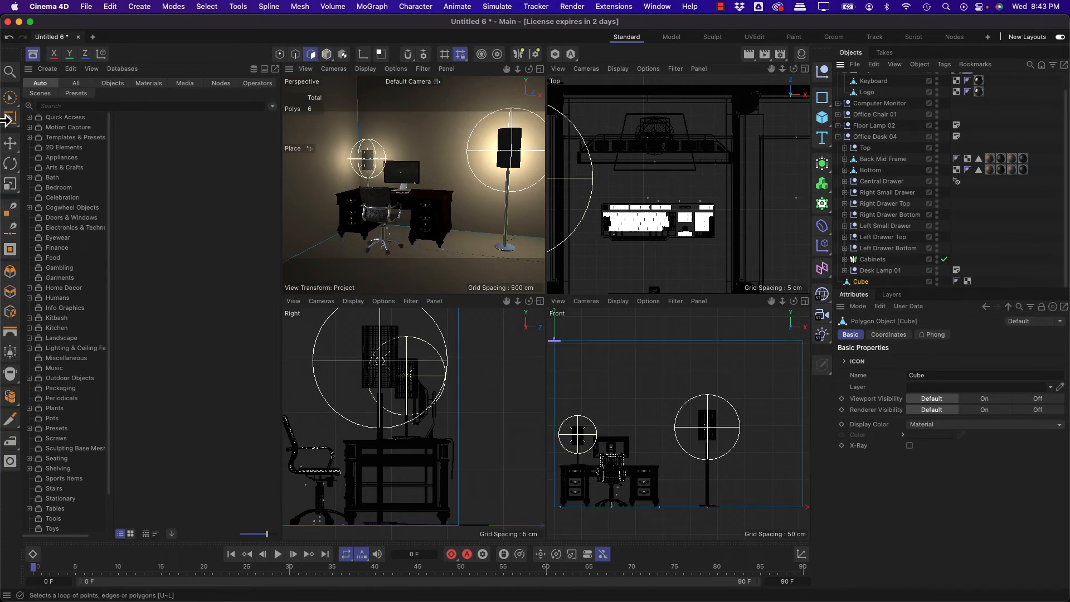
click(10, 98)
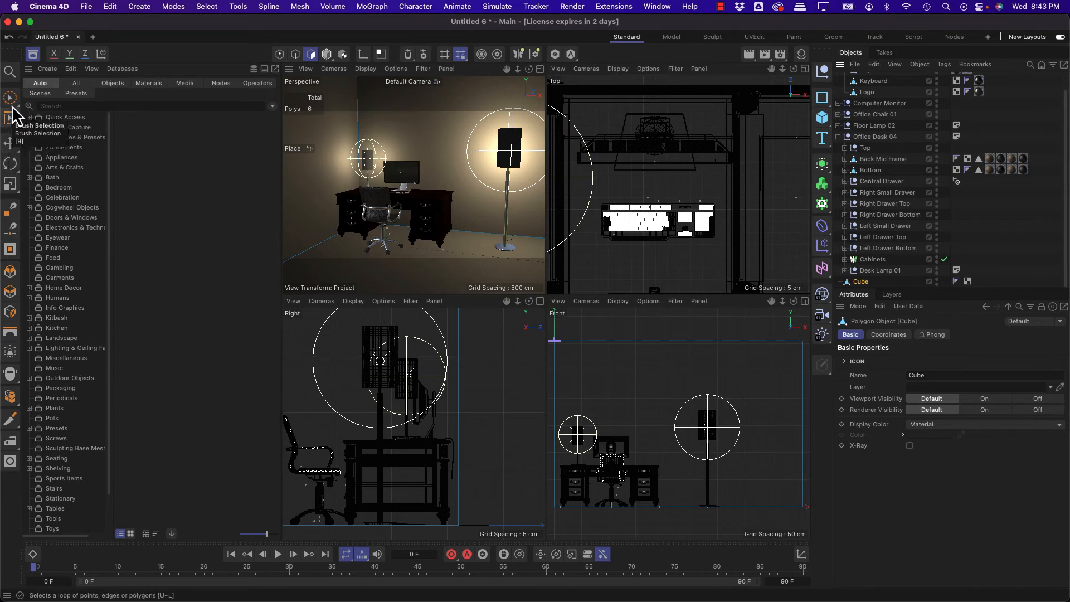
click(432, 270)
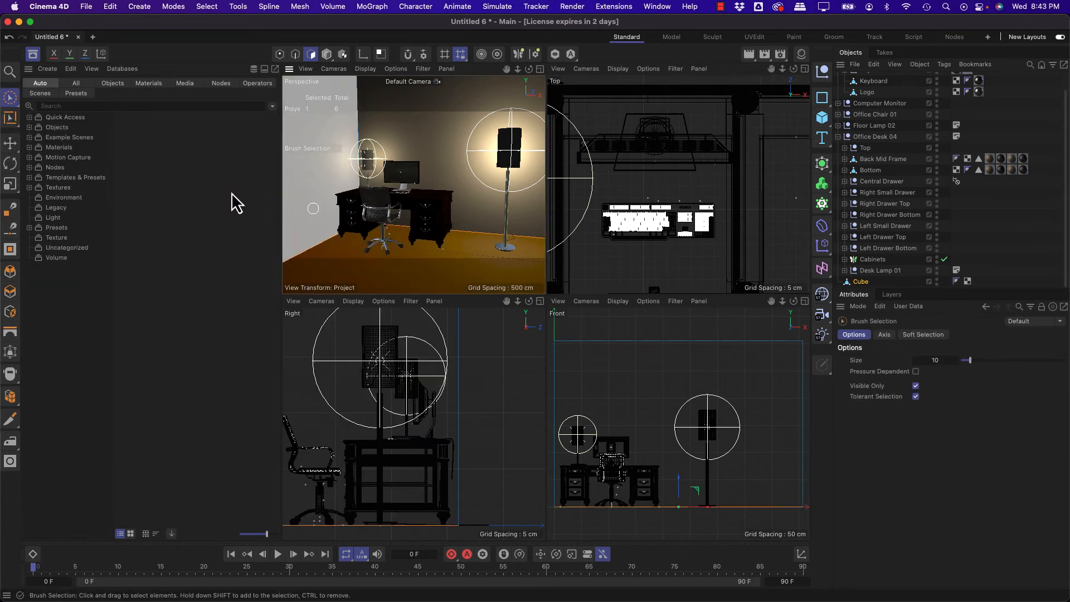
Step: Search the Asset Browser for "carpet" and apply the Carpet - Old material to the selected floor polygon
click(57, 106)
text(carpet)
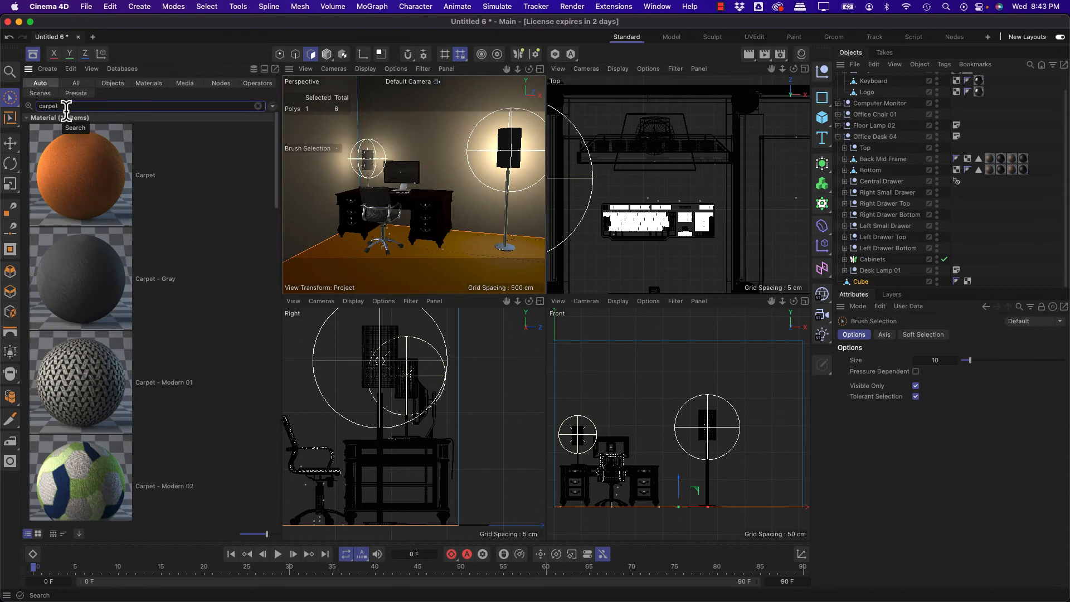
scroll(136, 306, down, 5)
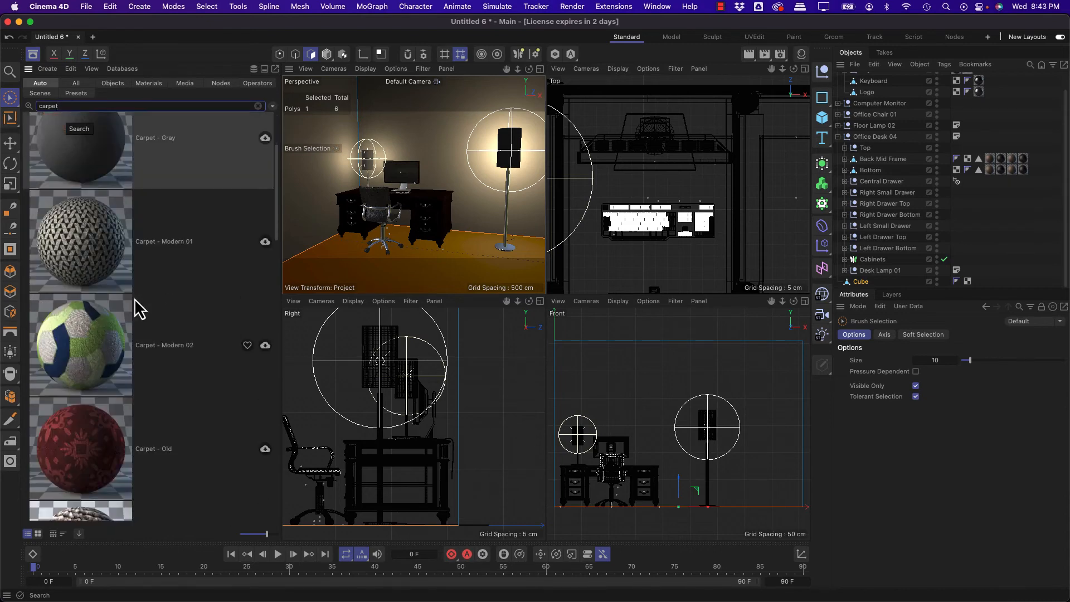
drag(63, 399, 462, 245)
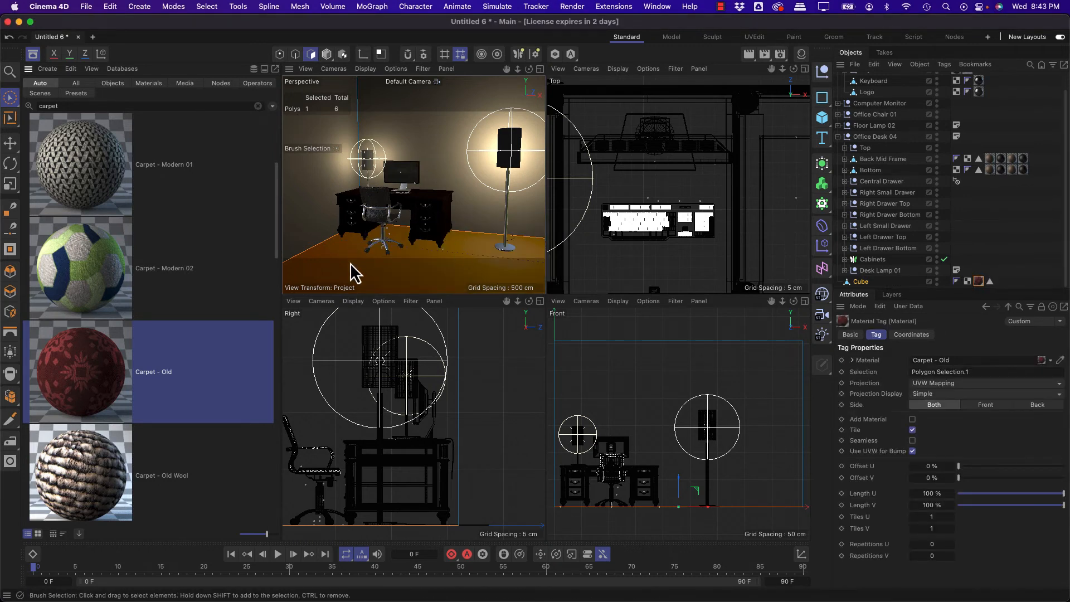
Step: Inspect the Cube's Carpet - Old material tag and recall its floor selection from the polygon selection tag
click(1002, 259)
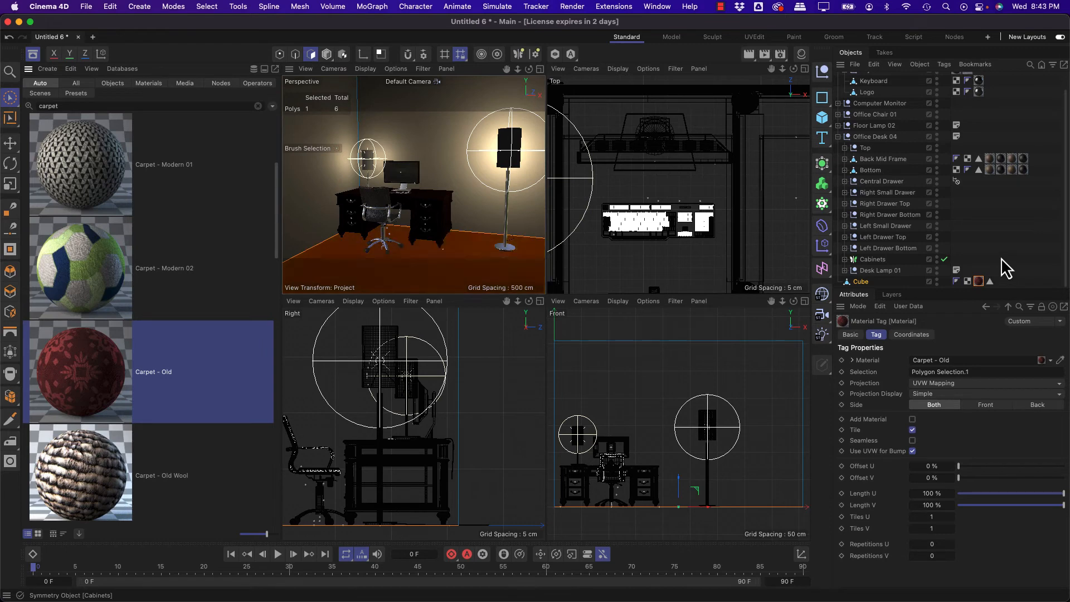
click(978, 282)
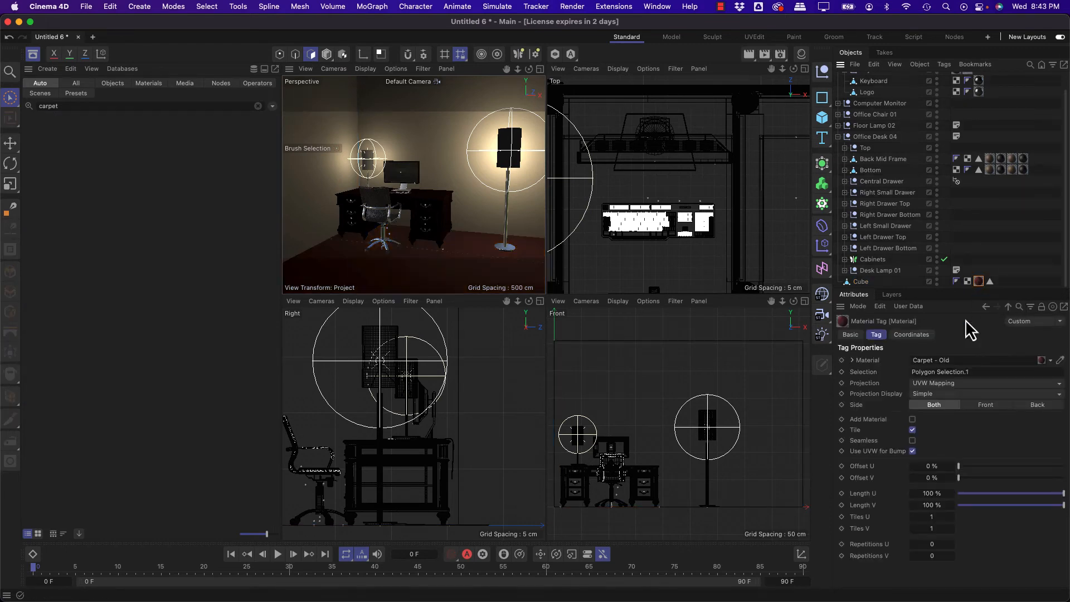
double_click(990, 281)
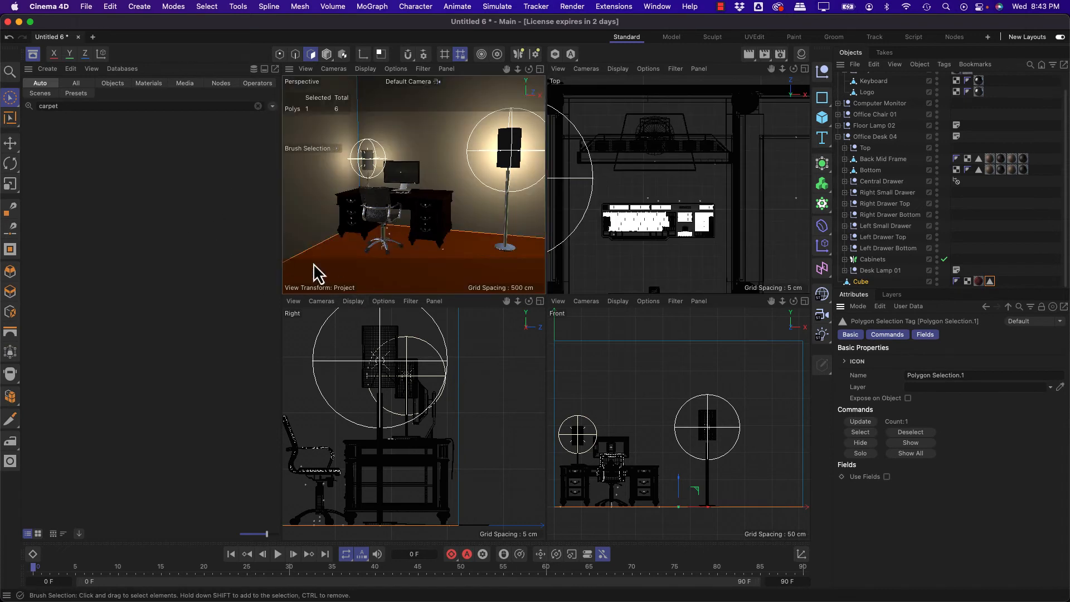
click(1019, 252)
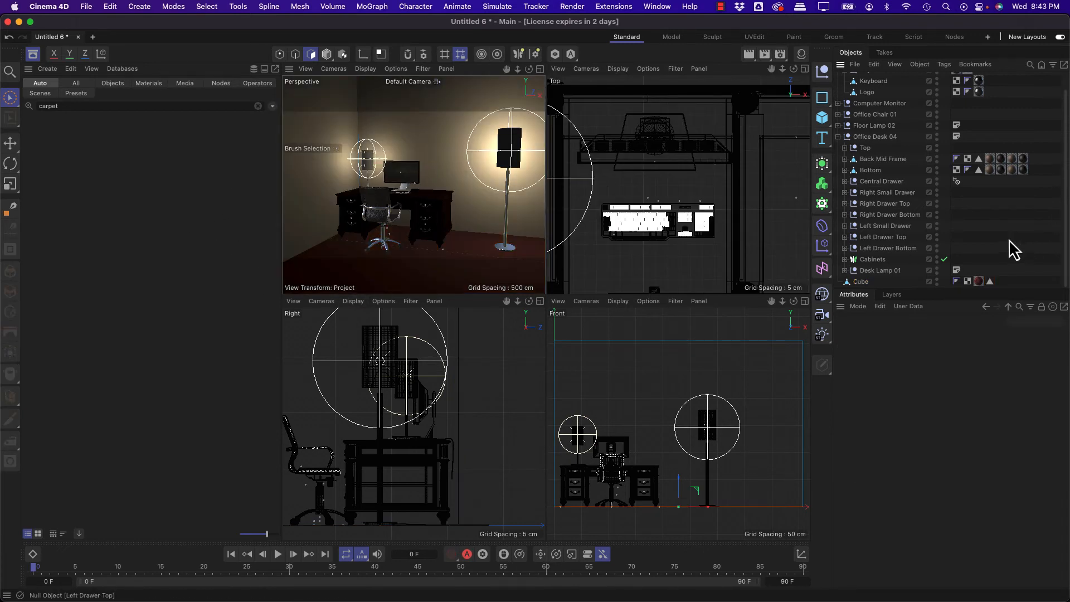
Step: Search the Asset Browser for "paint" and "wall", and look through the wall-related assets
click(125, 108)
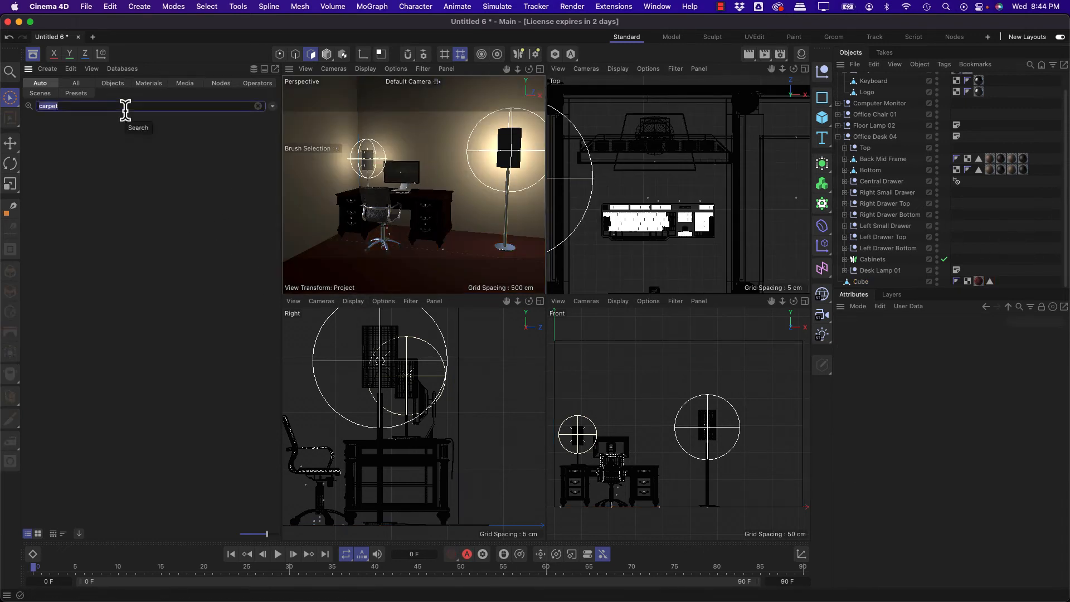
text(paint)
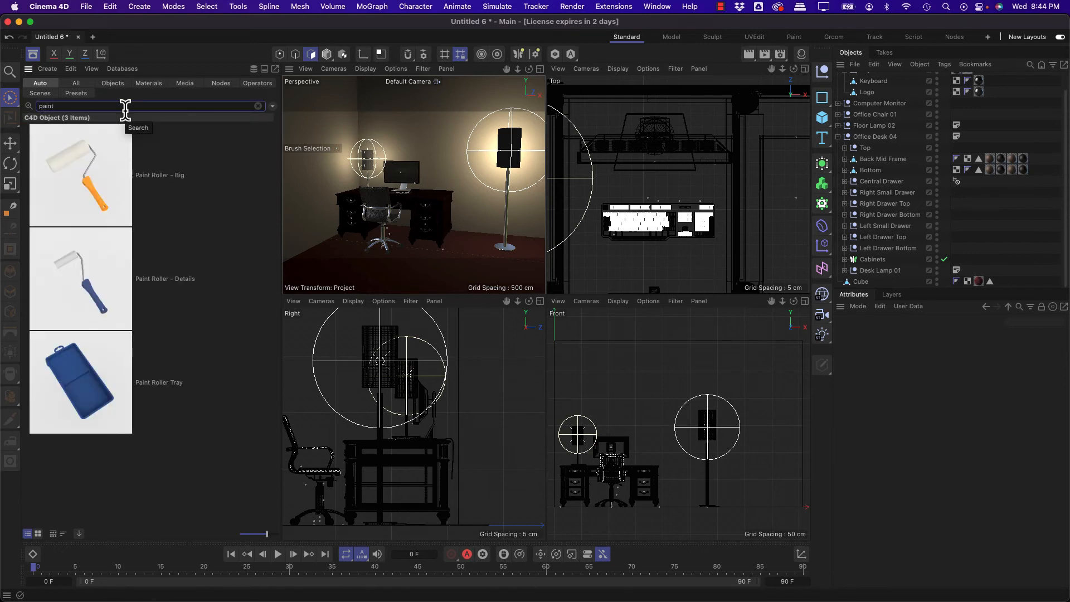
text(wall)
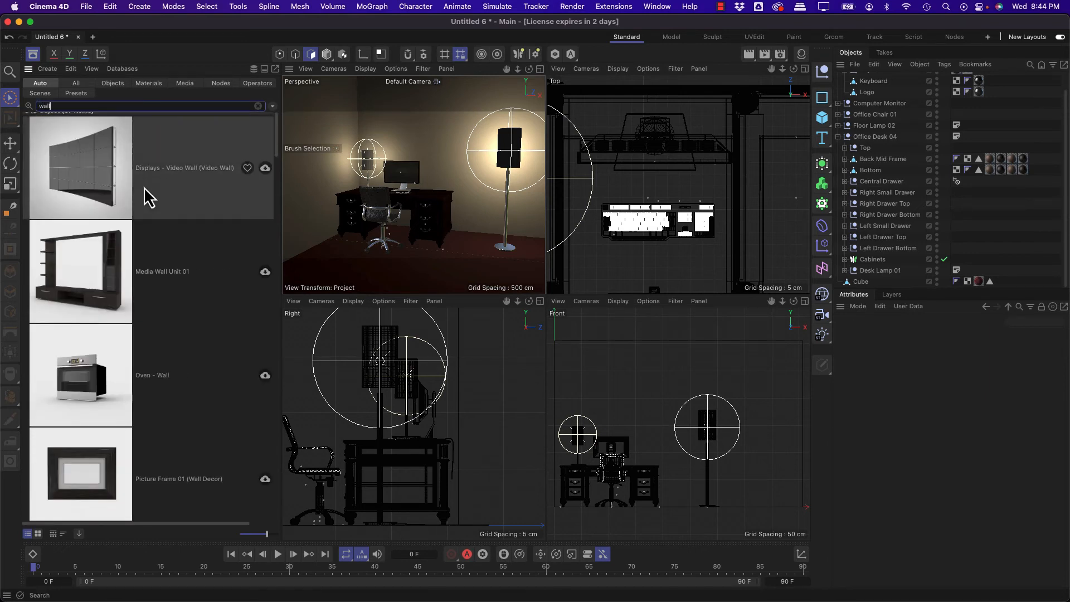
scroll(146, 197, down, 5)
scroll(146, 196, down, 1)
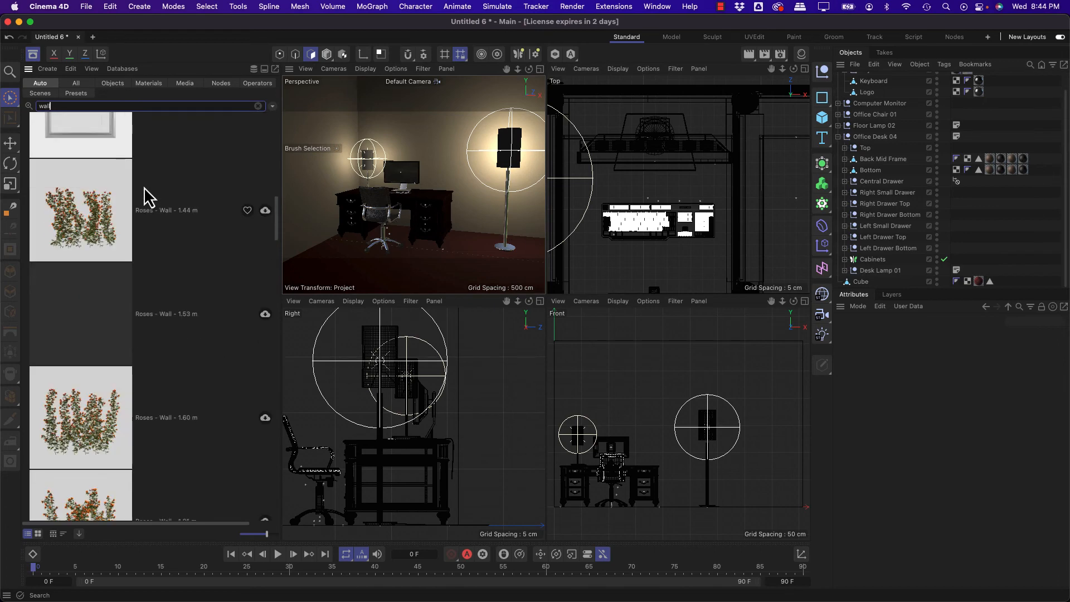
scroll(142, 181, down, 10)
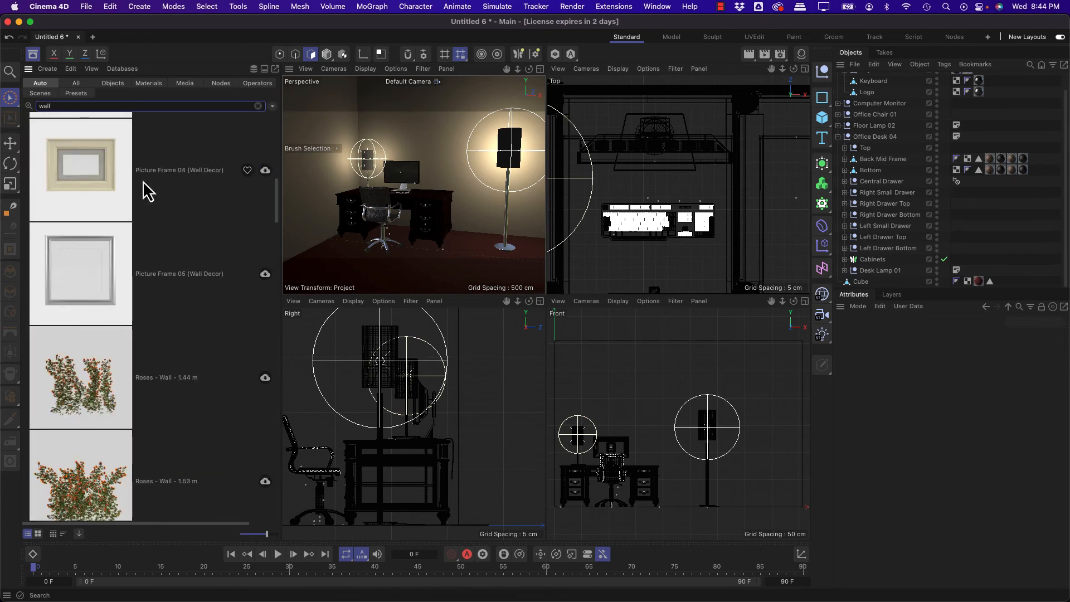
scroll(143, 181, up, 6)
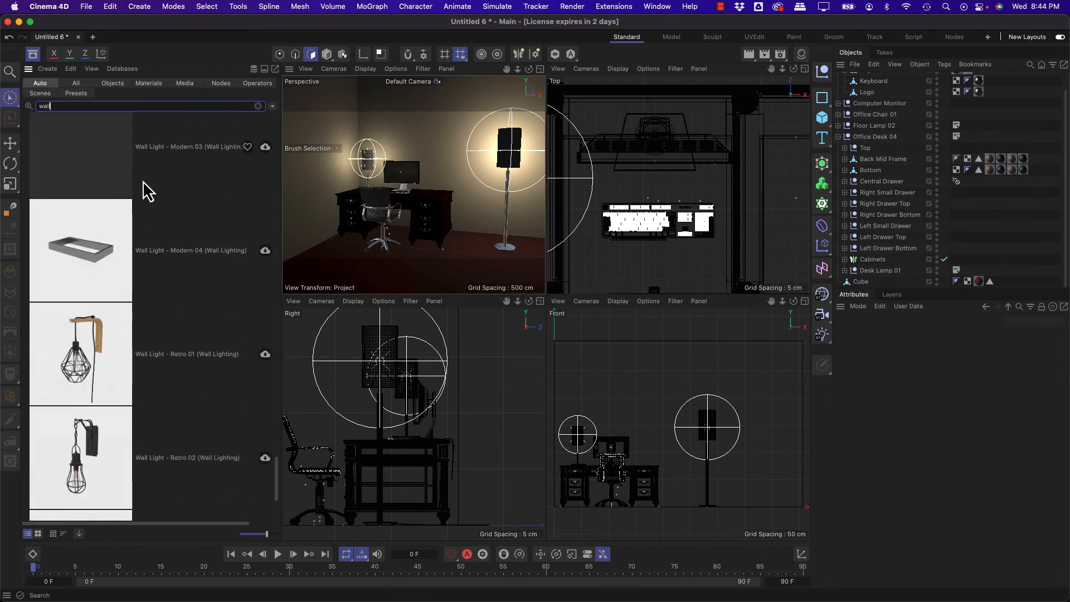
scroll(143, 182, up, 8)
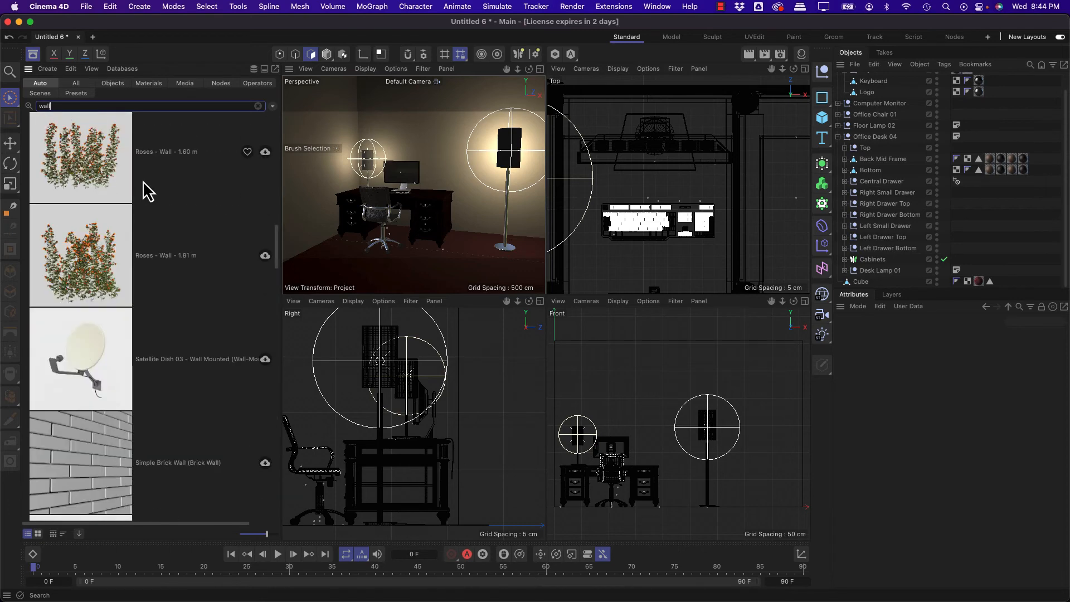
Step: Search the Asset Browser for "picture", look through the picture frames and select Picture Frame 02
double_click(91, 108)
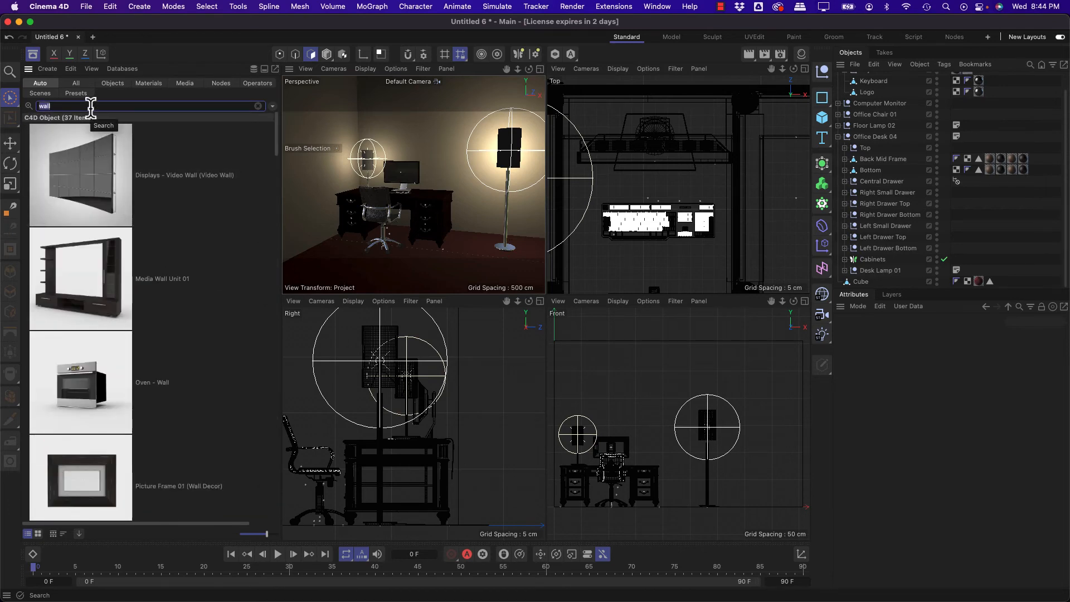
text(picture)
scroll(104, 272, down, 2)
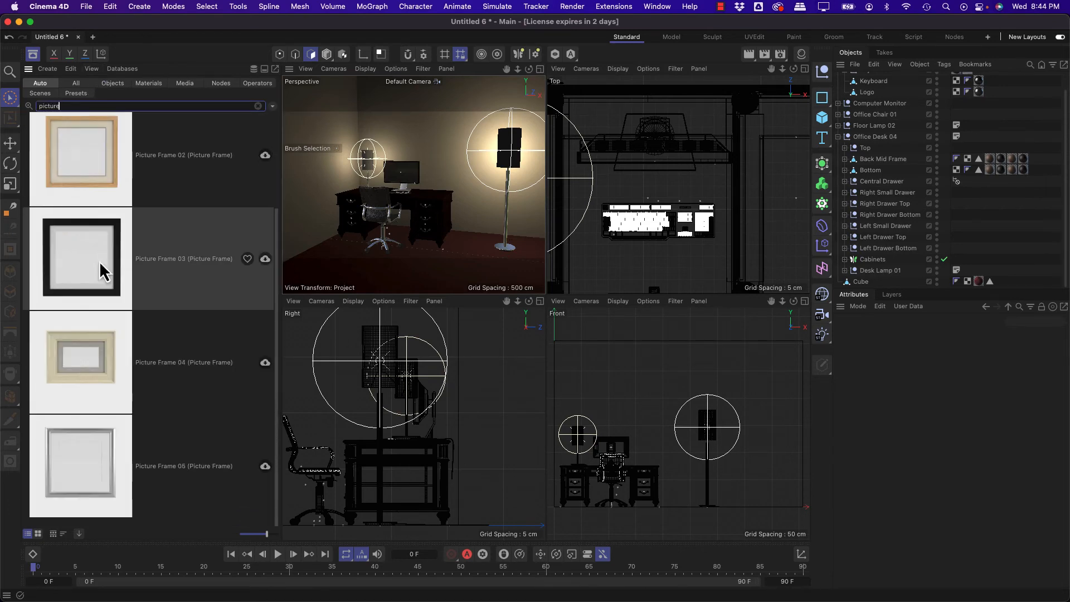
scroll(100, 263, up, 1)
text(ph)
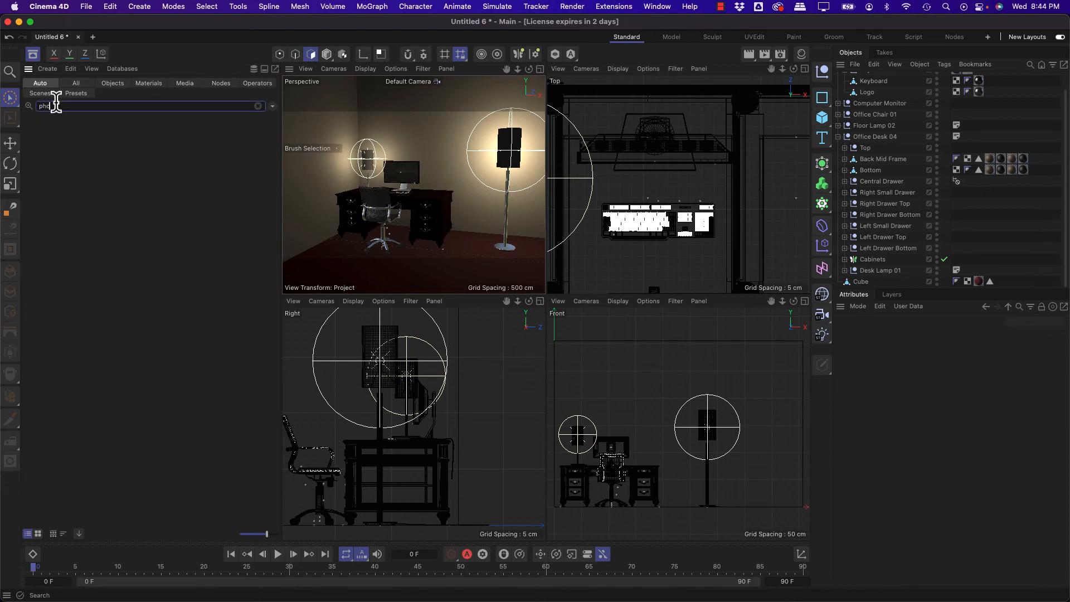
key(BackSpace)
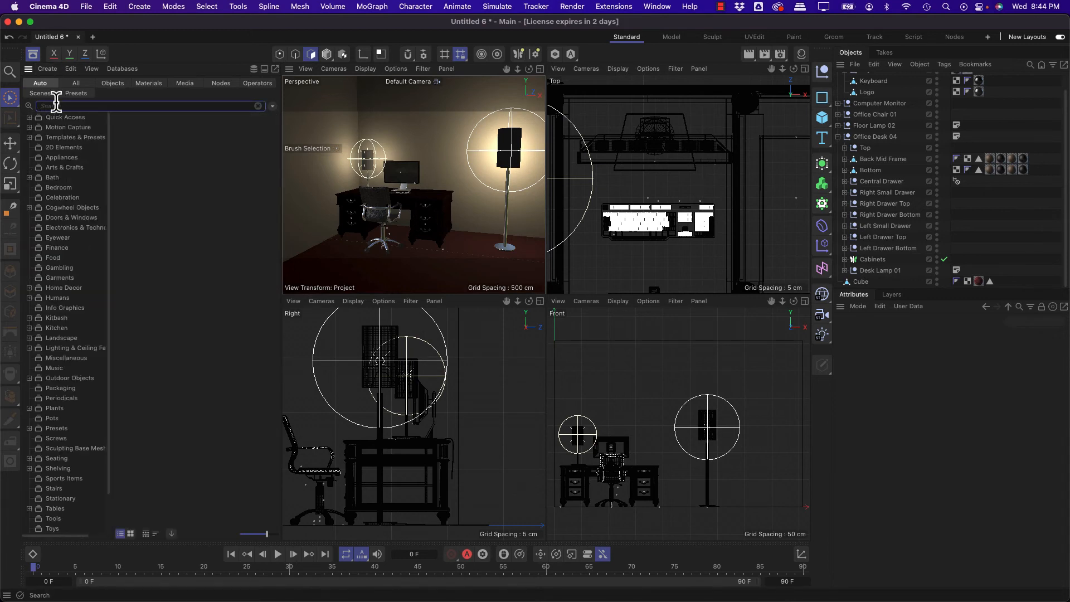
text(icture)
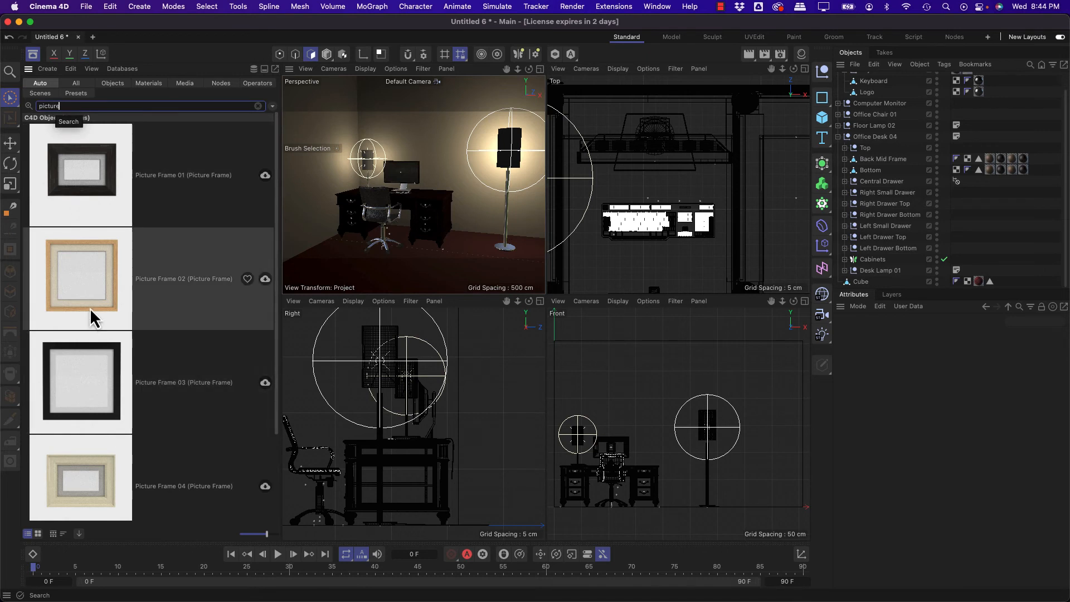
click(91, 313)
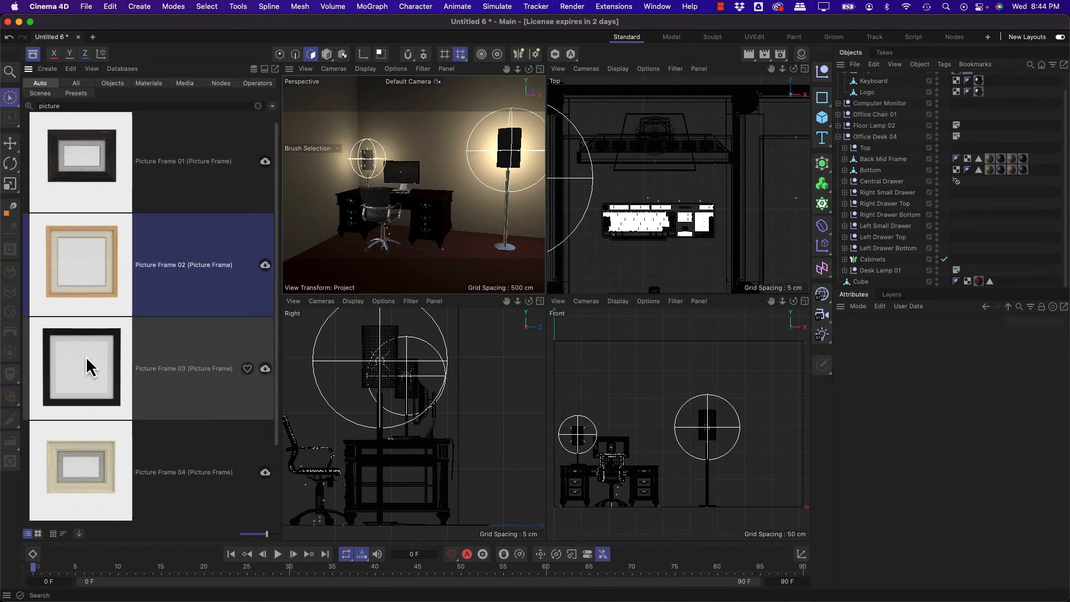
click(81, 360)
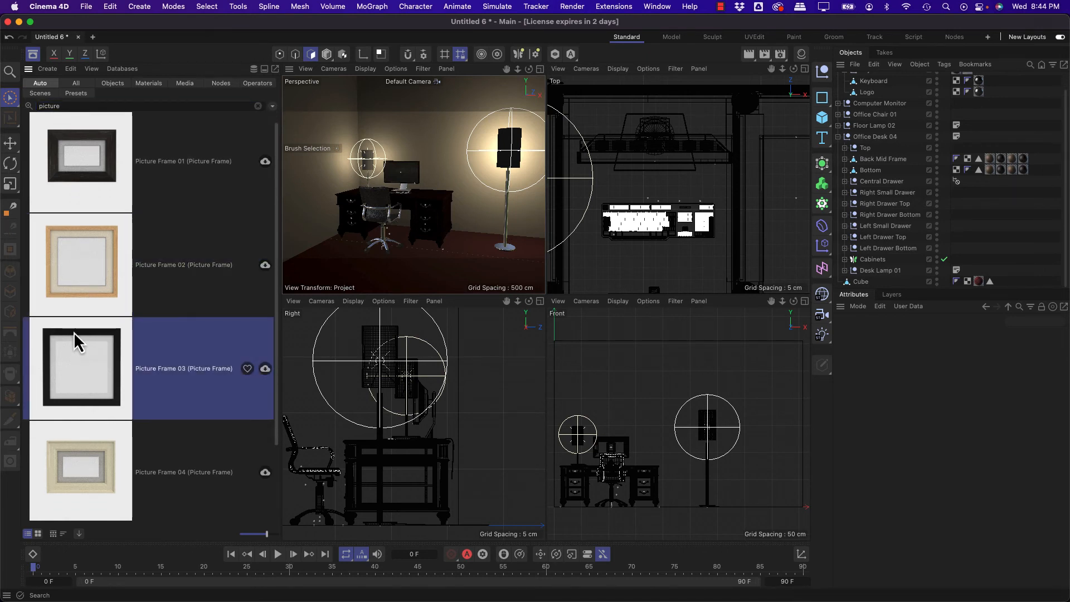
click(88, 236)
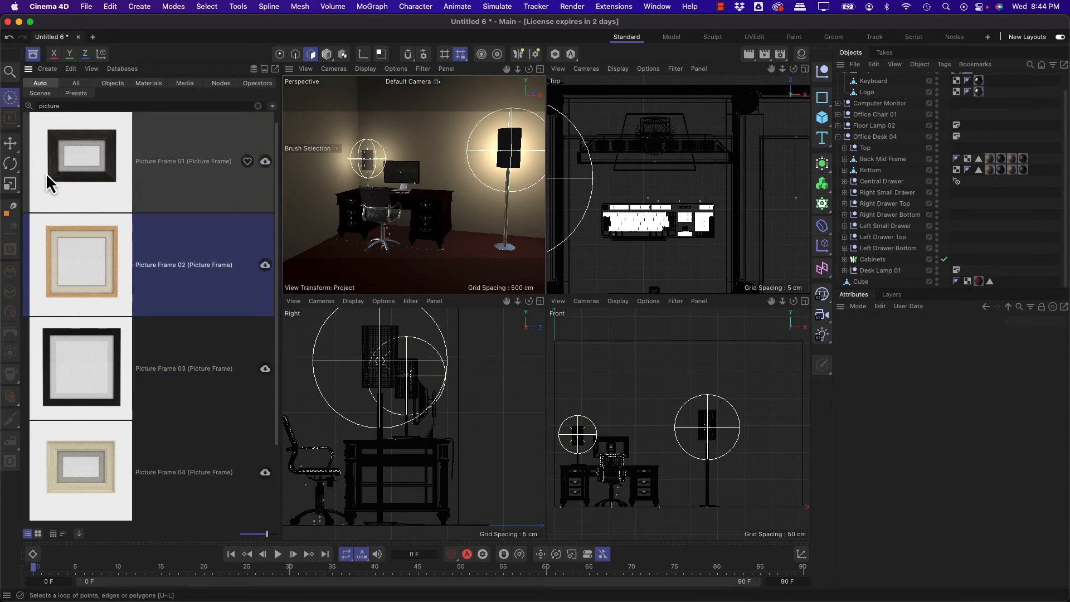
Step: Add Picture Frame 02 to the back wall between the monitor and the floor lamp, using the Place tool in Model mode
click(331, 55)
click(10, 206)
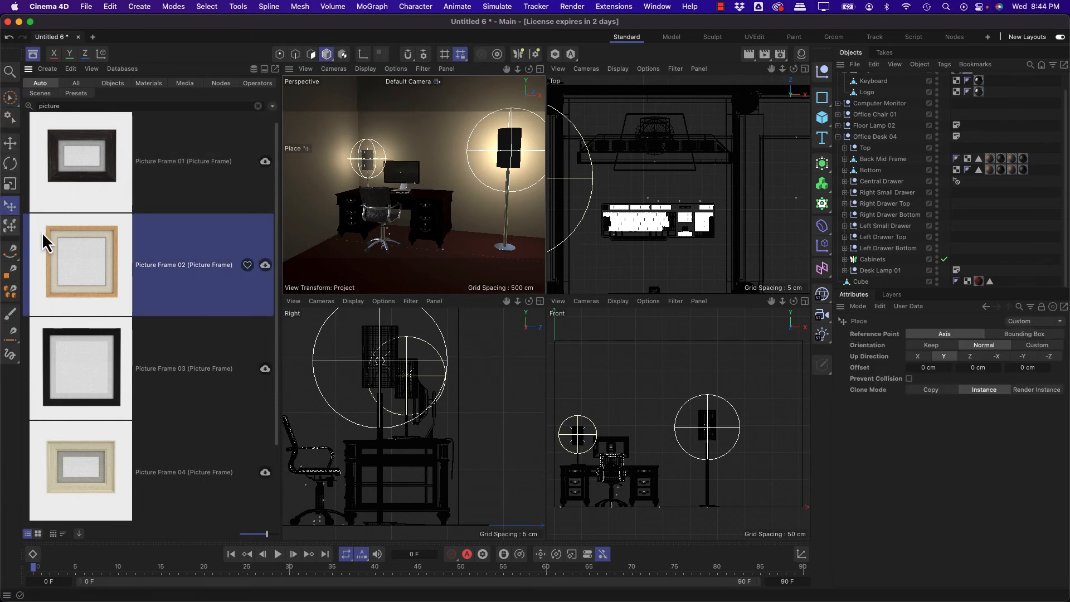
drag(48, 242, 446, 136)
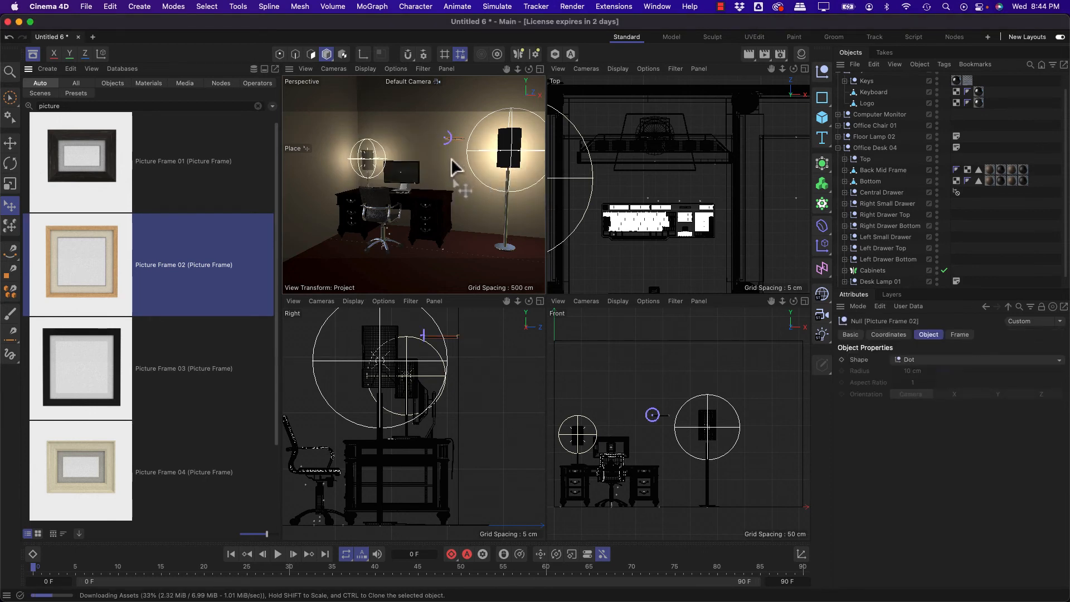
drag(459, 185, 462, 160)
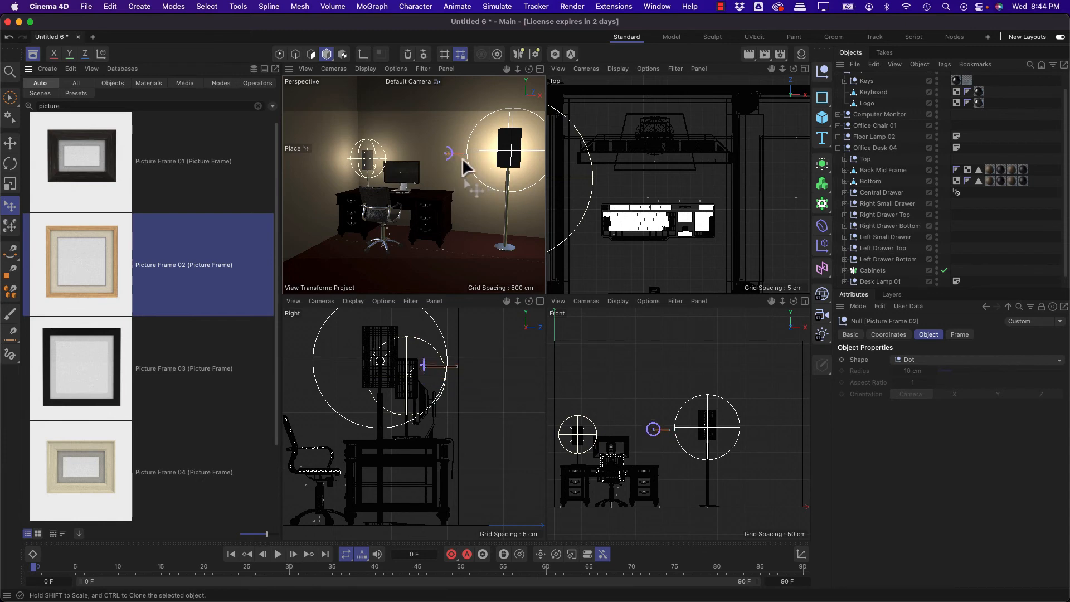
middle_click(427, 147)
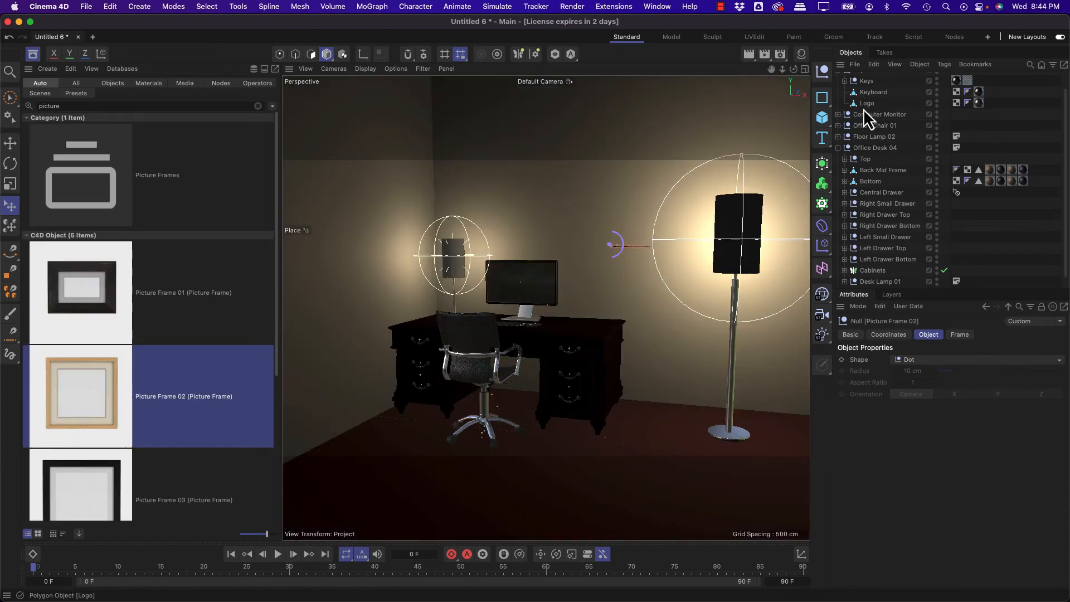
scroll(863, 109, up, 2)
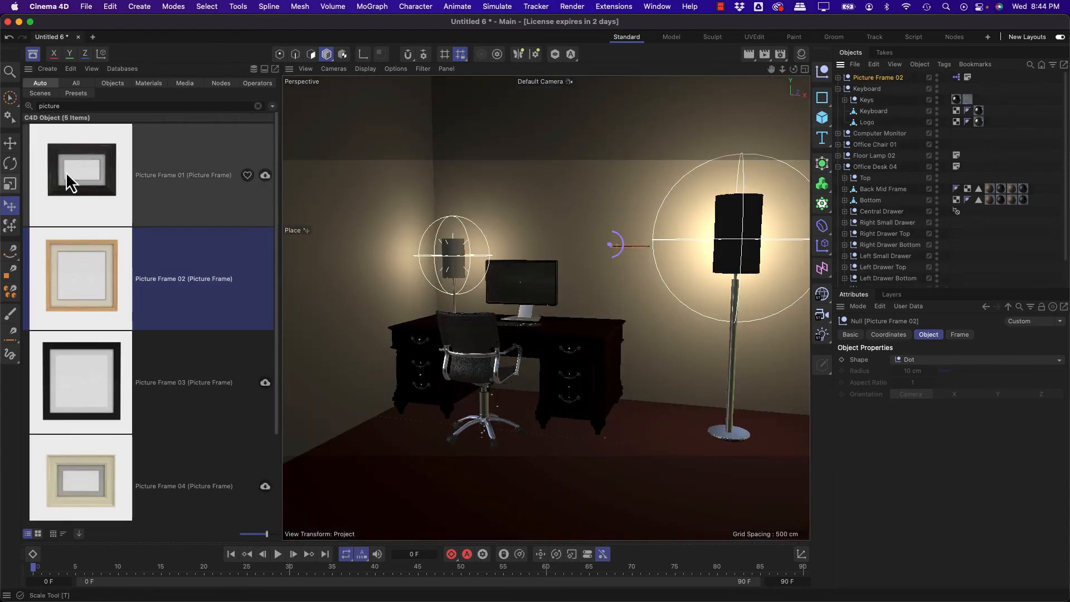
Step: Set the Place tool's Up Direction to -Z and Reference Point to Bounding Box, and lay the frame flat on the back wall
click(11, 206)
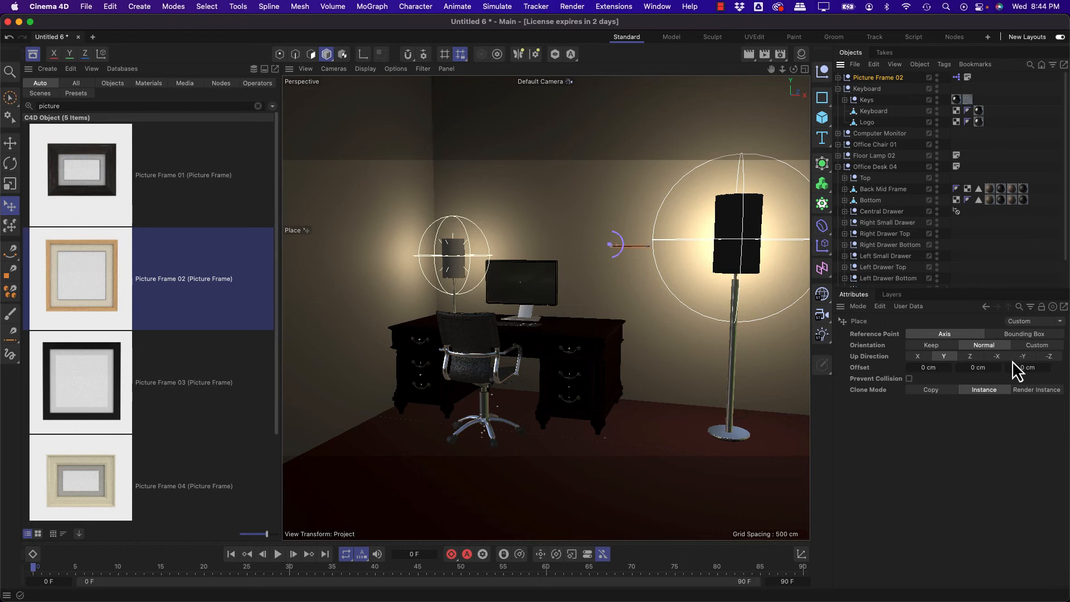
click(969, 357)
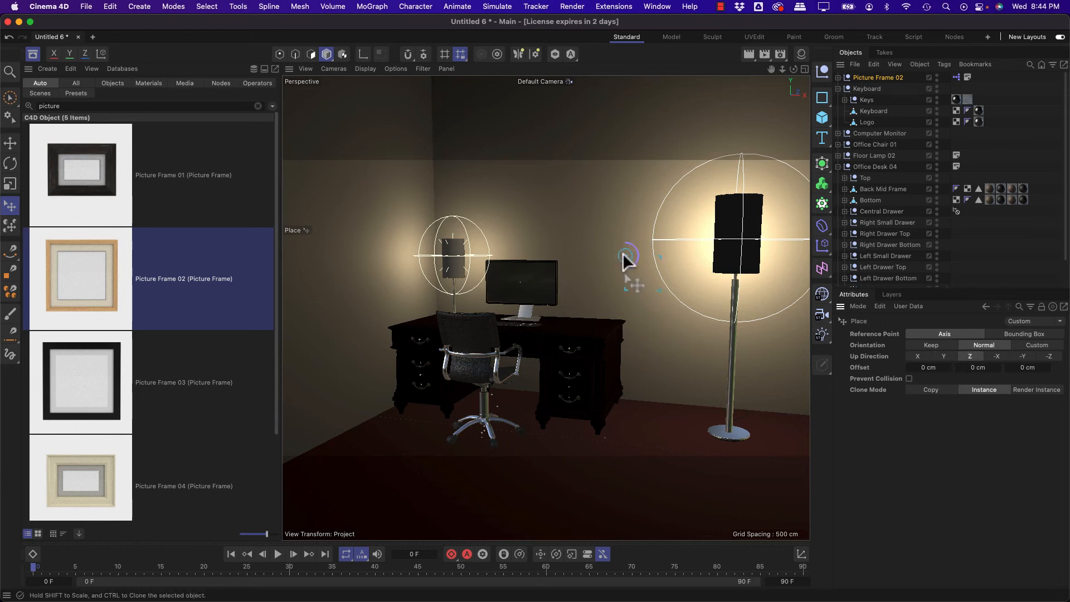
click(1048, 356)
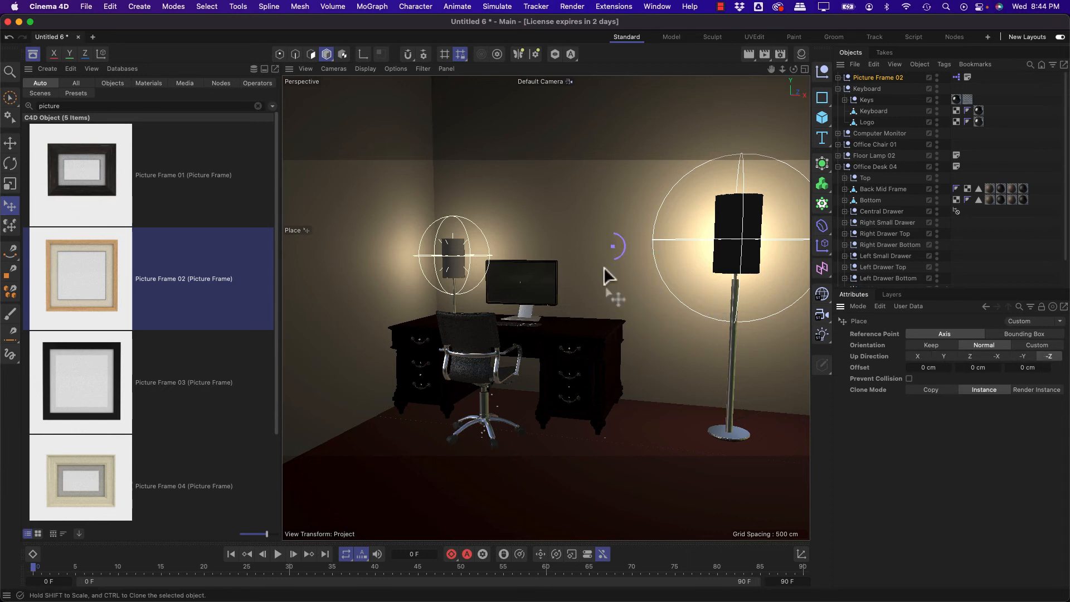
drag(596, 271, 586, 269)
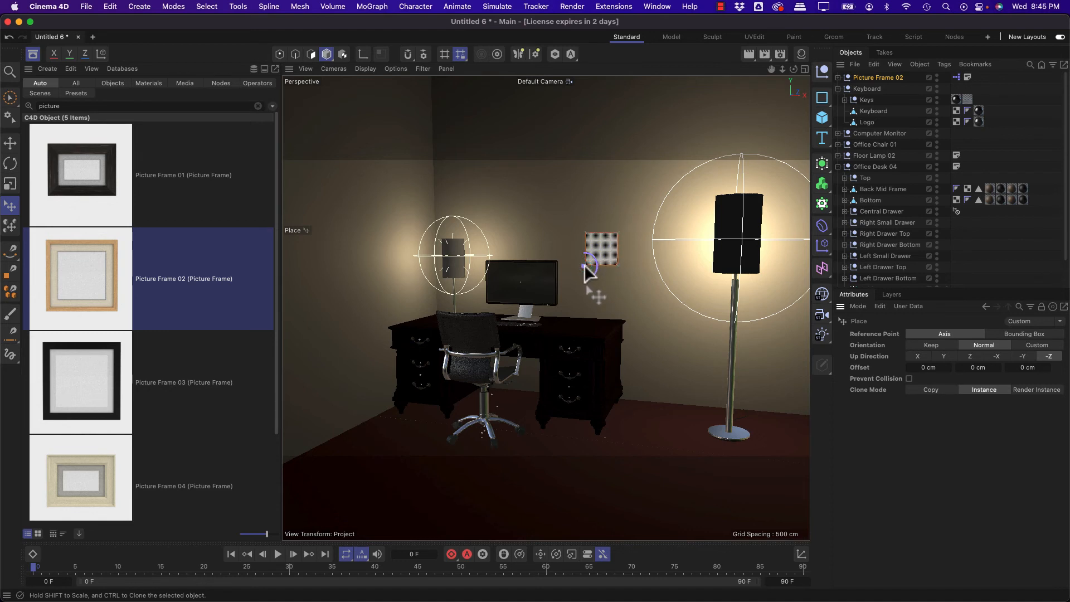
click(1028, 335)
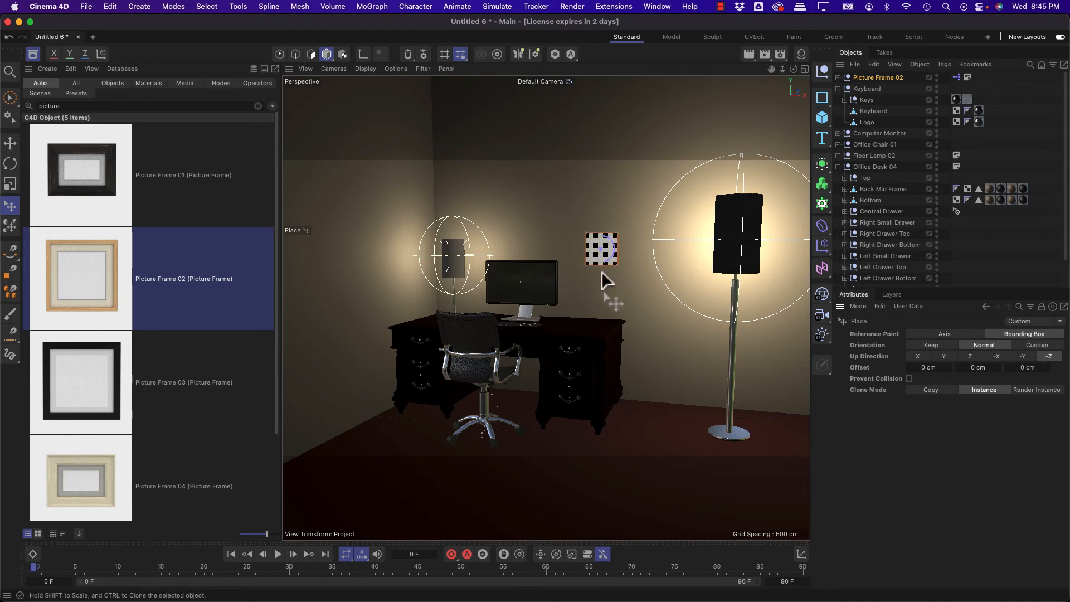
drag(605, 251, 600, 248)
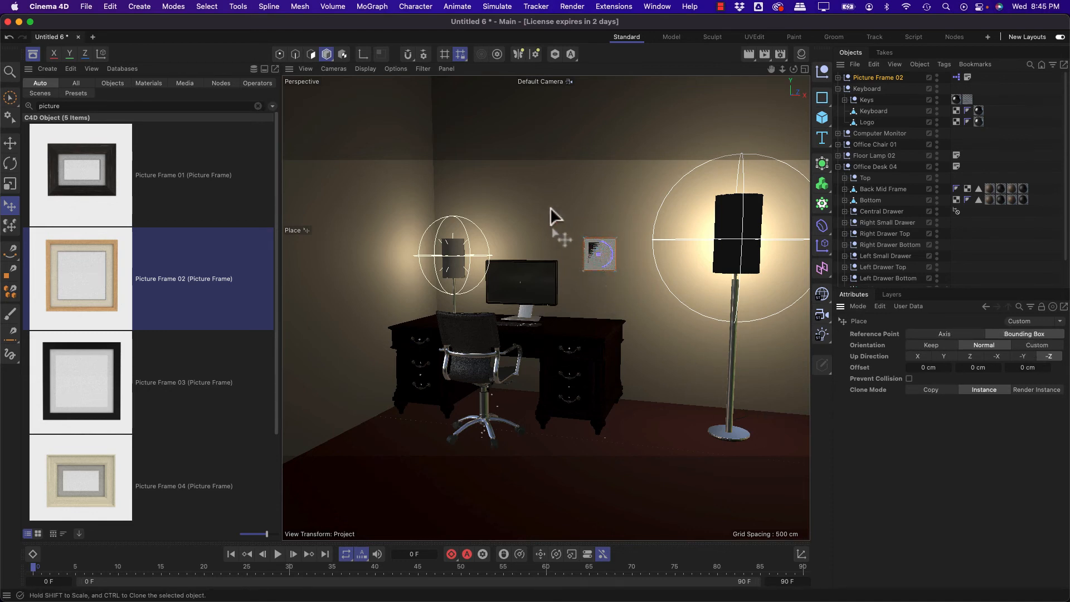
Step: Toggle Backface Culling in the perspective view and reposition the frame on the wall beside the monitor with Up Direction -Z
click(394, 69)
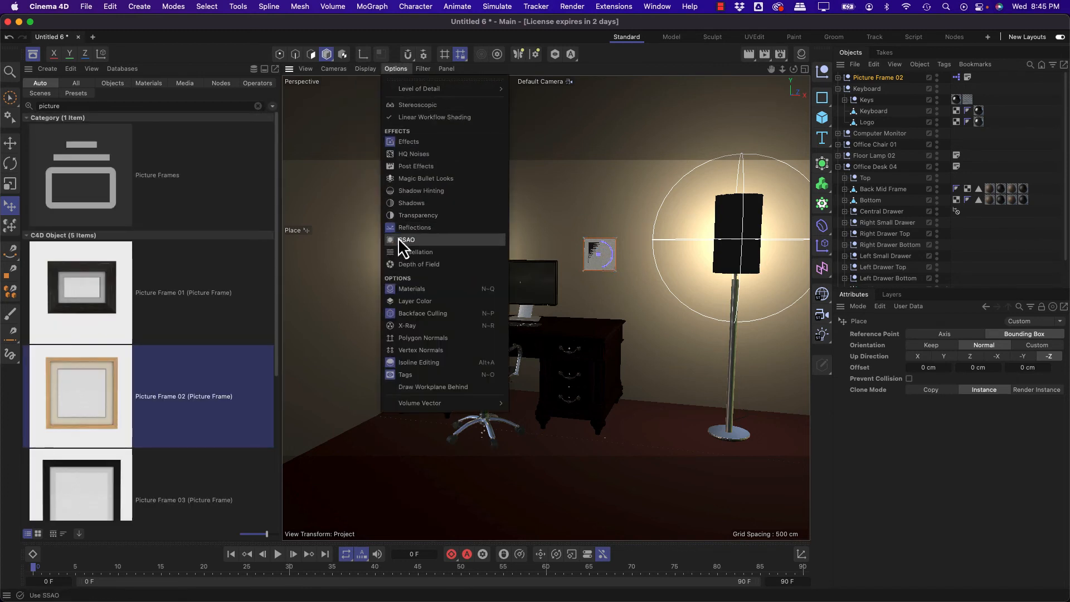
click(422, 310)
mouse_move(599, 252)
mouse_down()
mouse_move(576, 240)
mouse_move(604, 253)
mouse_move(615, 290)
mouse_move(602, 256)
mouse_up()
click(970, 358)
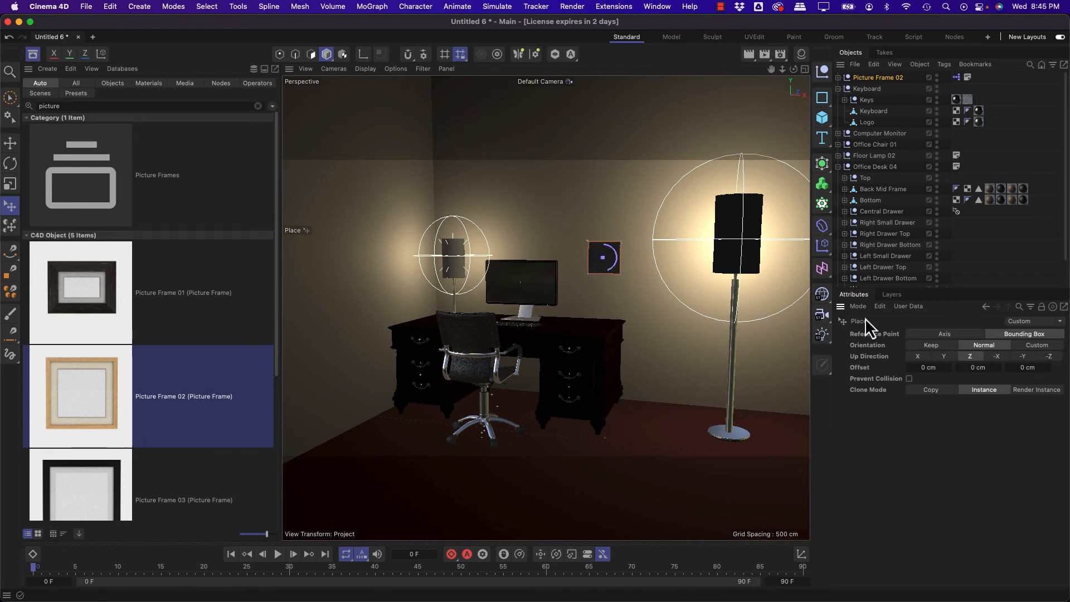
click(1047, 356)
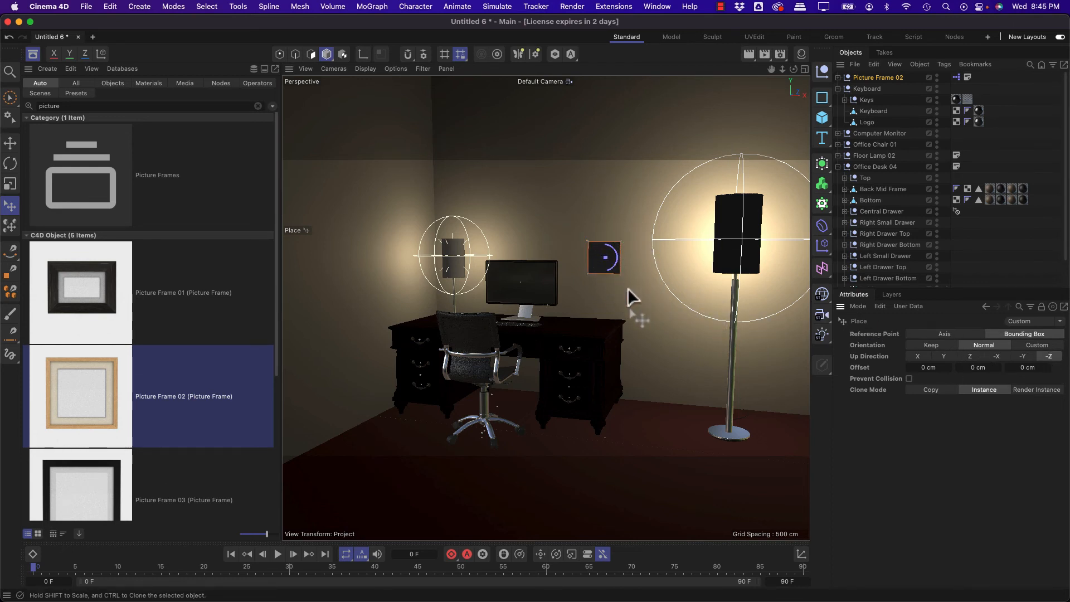
mouse_move(618, 260)
mouse_down()
mouse_move(608, 245)
mouse_move(601, 256)
mouse_up()
alt+right_drag(600, 252, 633, 236)
drag(633, 252, 600, 223)
alt+right_drag(601, 223, 575, 256)
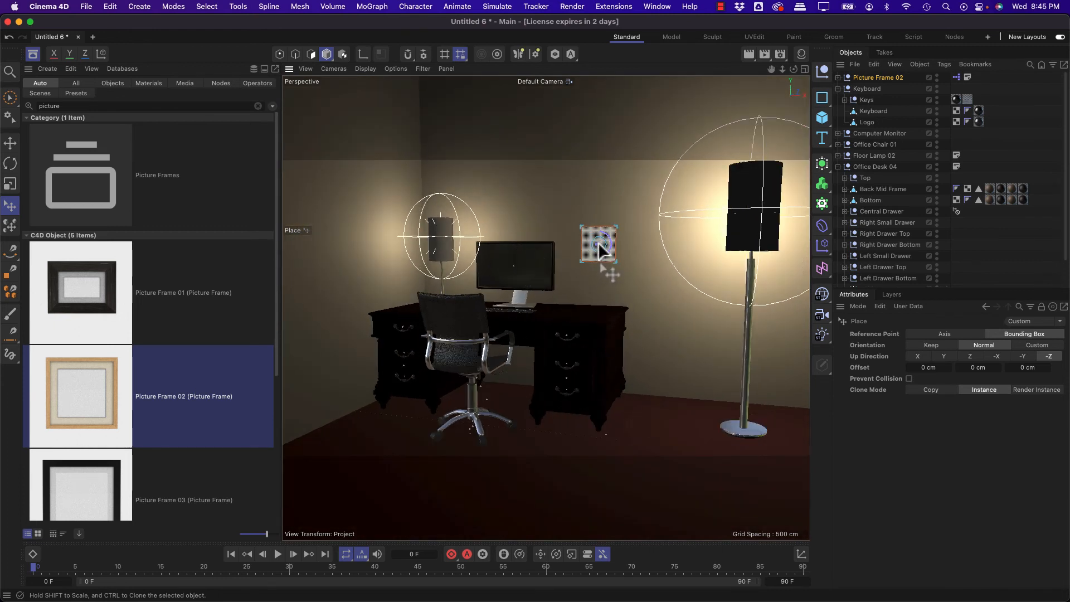
Step: Clone Picture Frame 02 into three instances spread across the wall toward the floor lamp
ctrl+drag(637, 229, 646, 204)
mouse_move(655, 266)
ctrl+mouse_down()
mouse_move(650, 241)
mouse_move(645, 298)
mouse_move(653, 286)
ctrl+mouse_up()
ctrl+drag(687, 234, 693, 223)
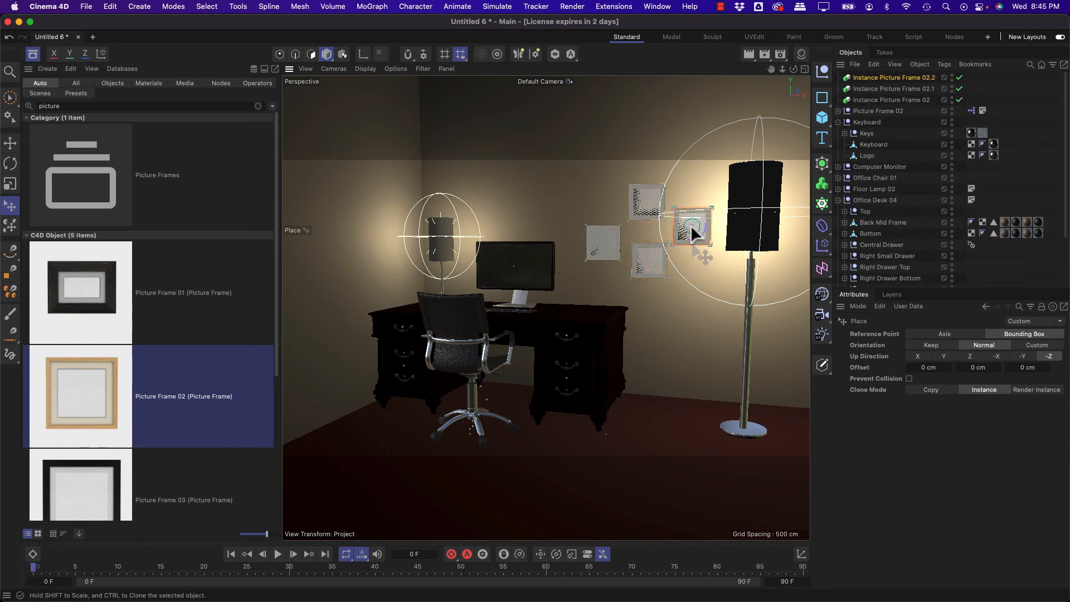
Step: Place Picture Frame 03 on the wall near the floor lamp and clone instances of it into the frame group
scroll(54, 323, down, 1)
scroll(53, 322, down, 1)
drag(65, 472, 687, 324)
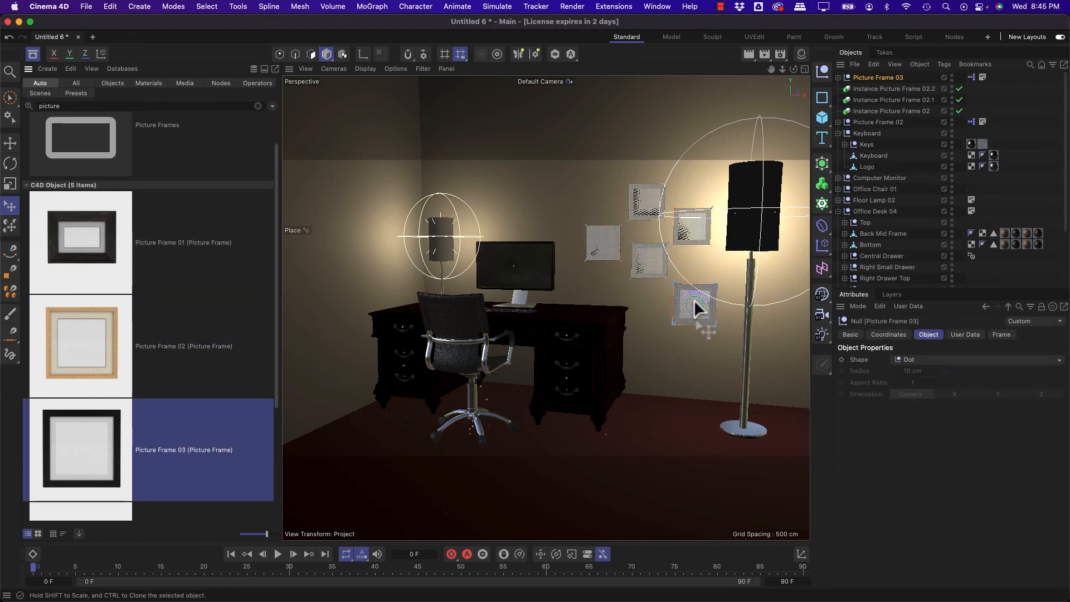
mouse_move(700, 283)
ctrl+mouse_down()
mouse_move(592, 200)
mouse_move(588, 219)
mouse_move(599, 197)
ctrl+mouse_up()
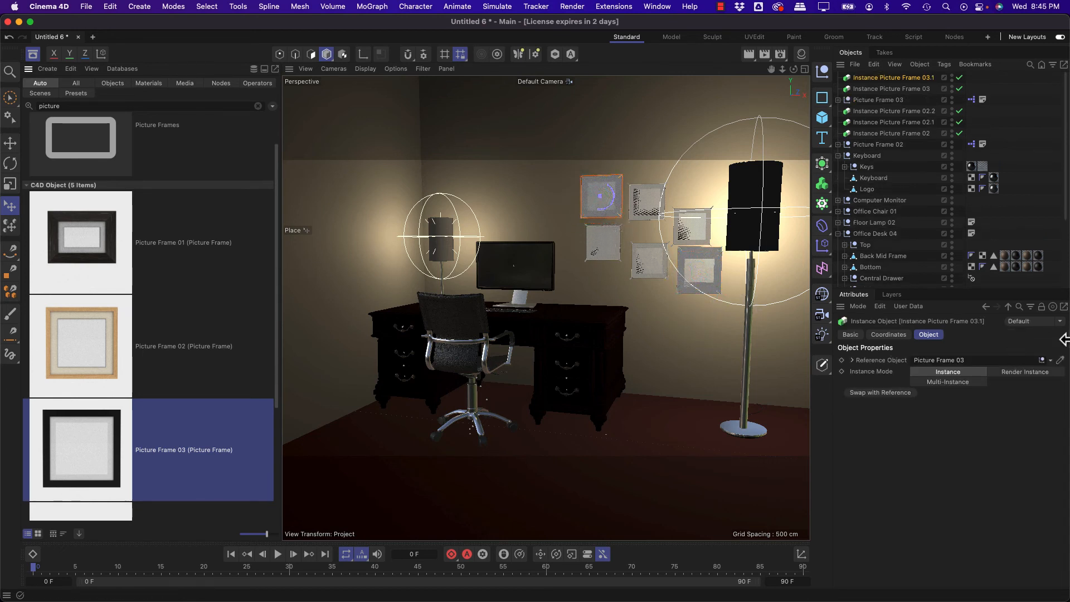
click(1050, 161)
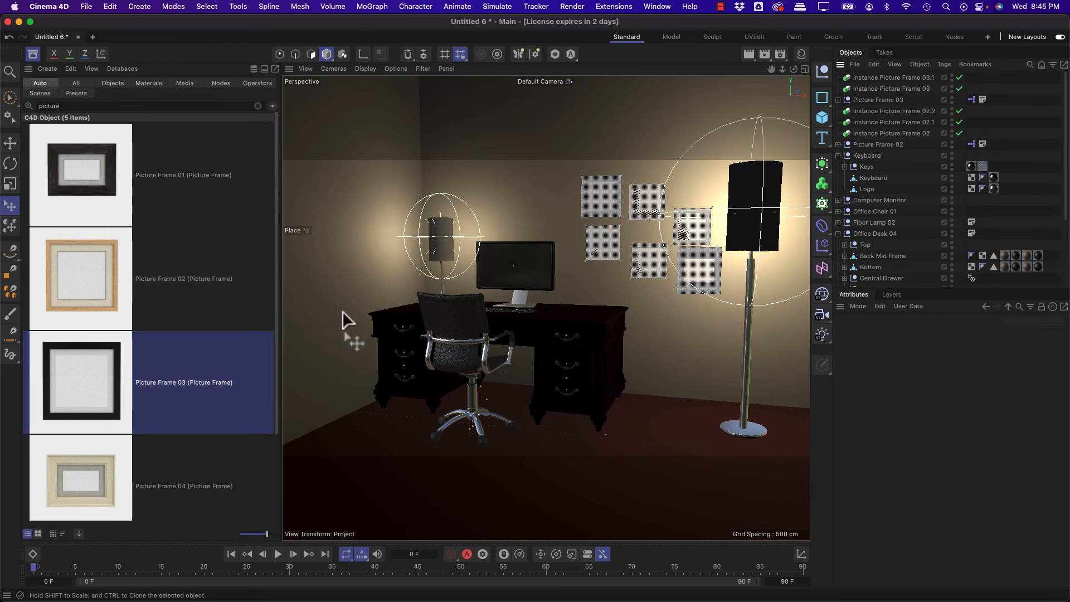
Step: Close the Asset Browser, return to the four-view layout and render the perspective view
click(33, 53)
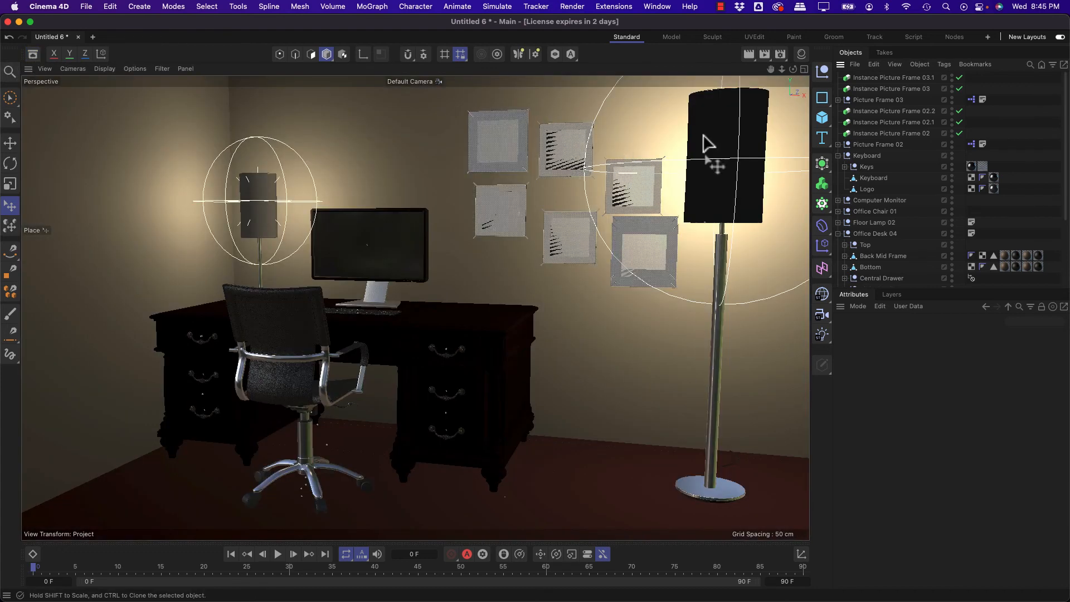
click(804, 68)
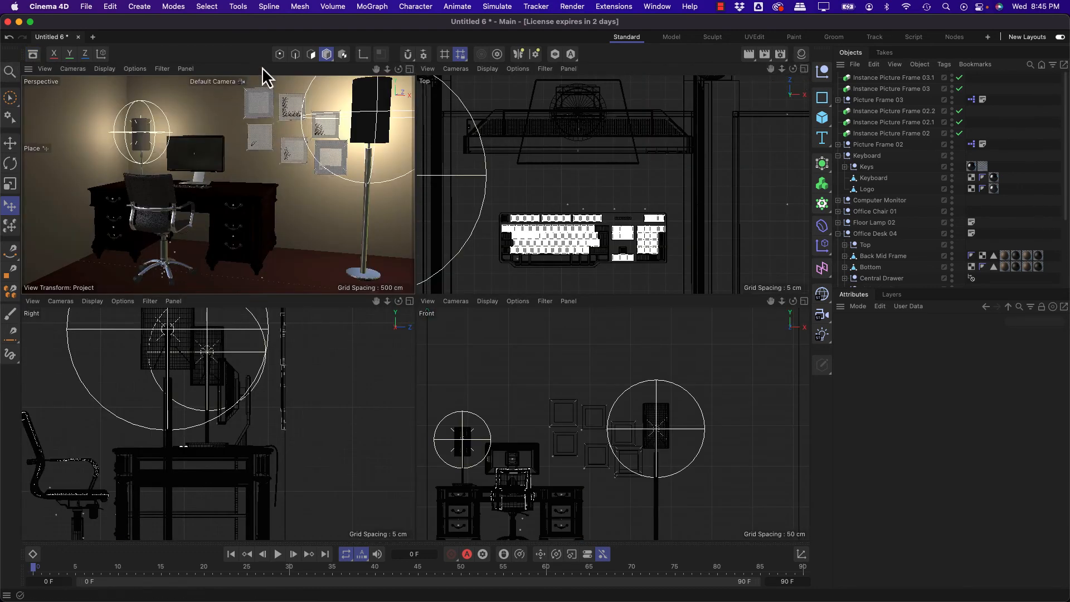
click(10, 142)
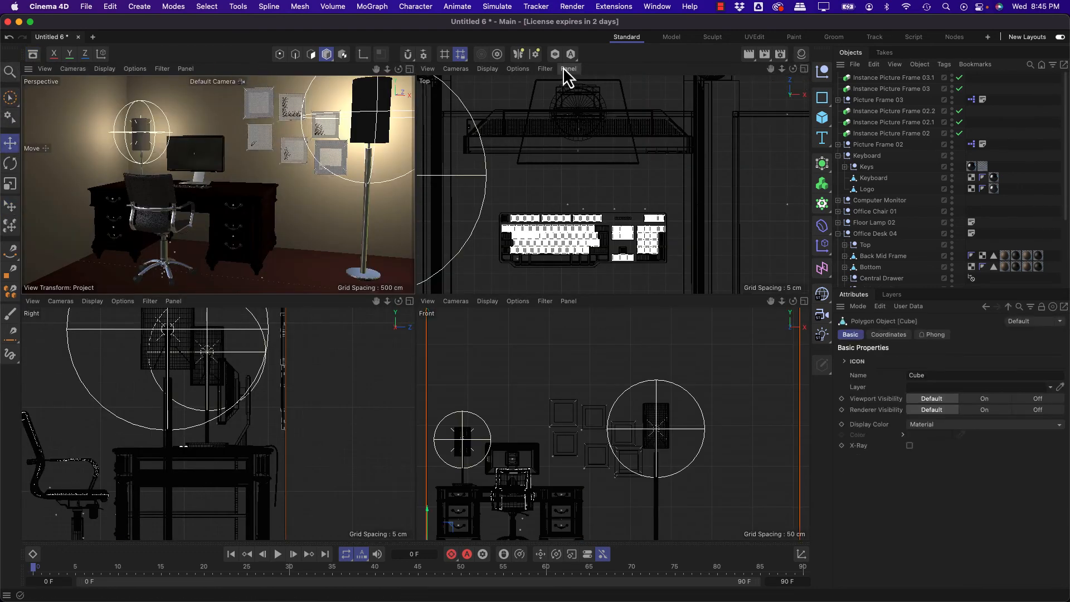
click(750, 57)
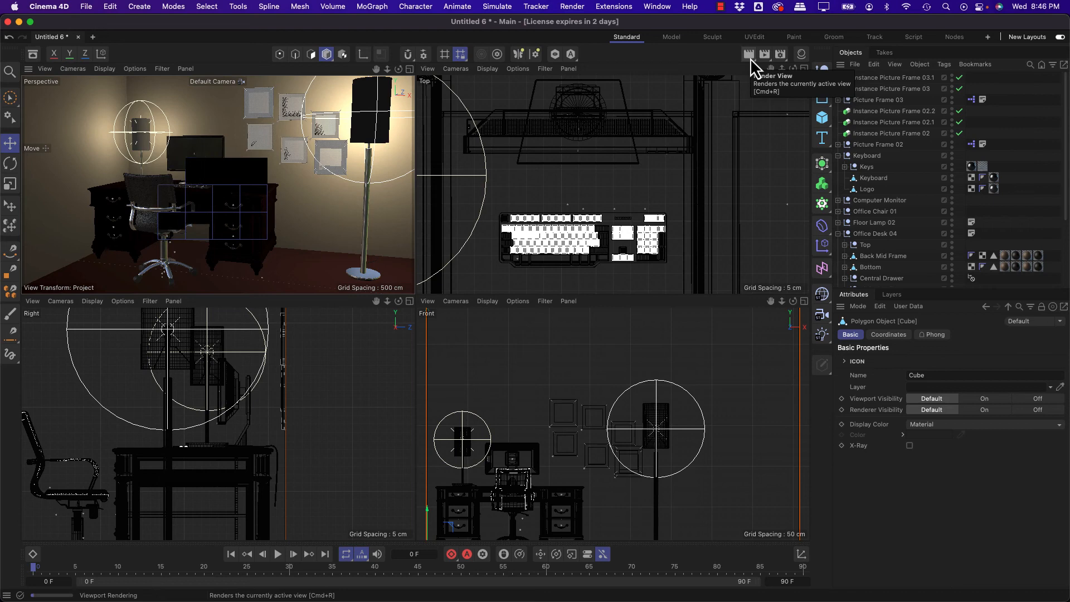
Step: Add a Camera object from the current perspective view and a PBR Light to the scene
drag(782, 69, 703, 70)
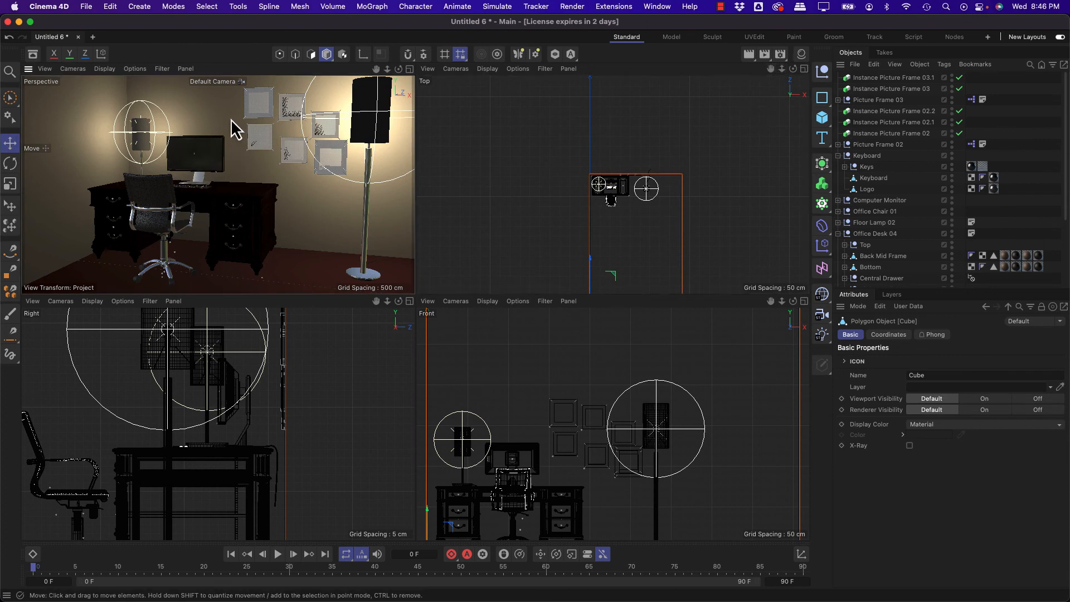
click(822, 315)
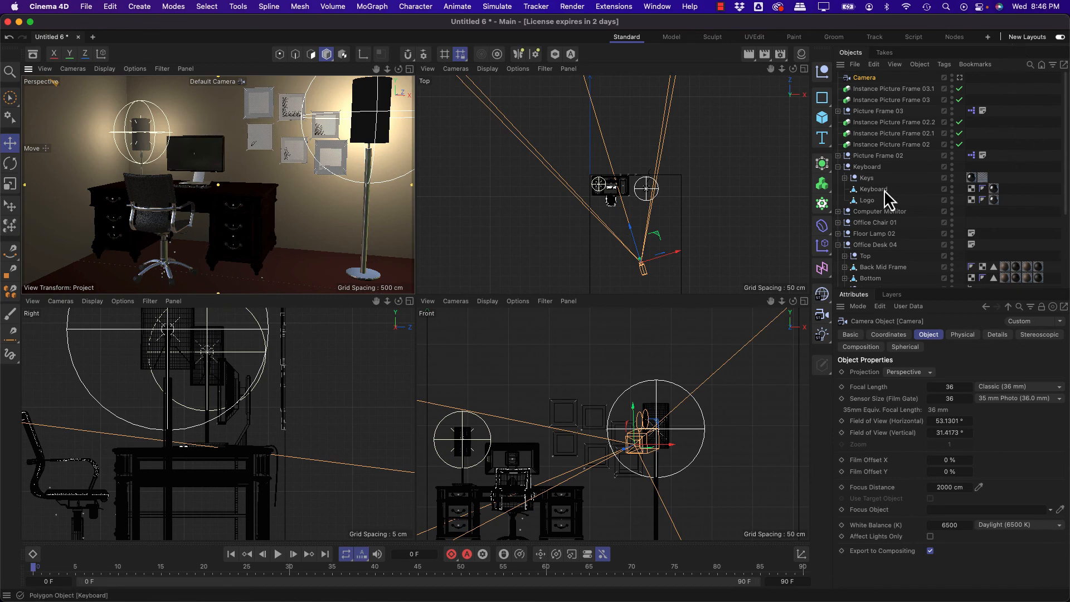
click(822, 334)
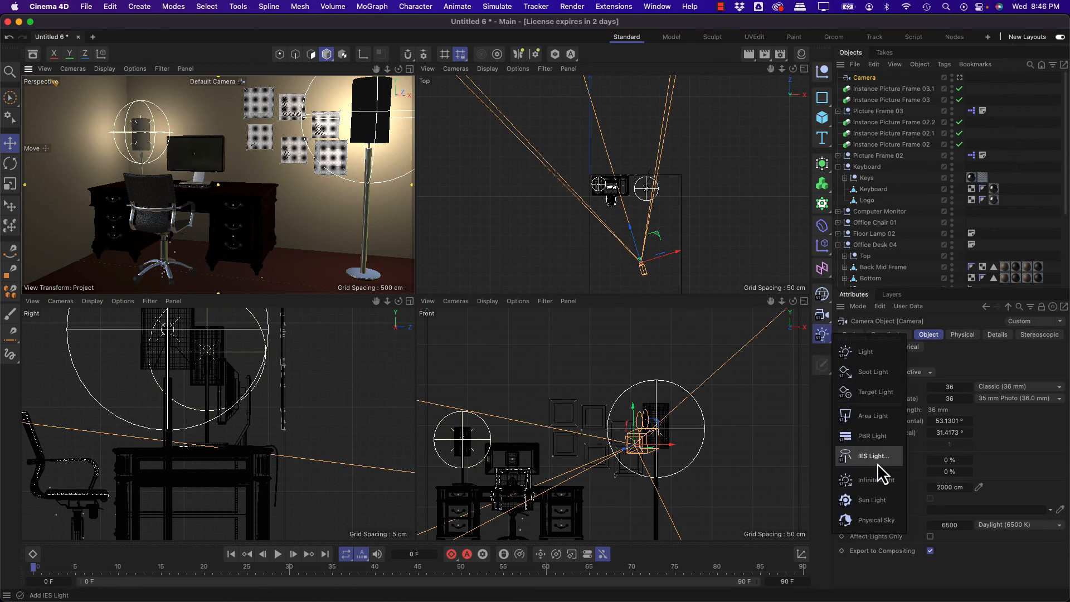
click(873, 437)
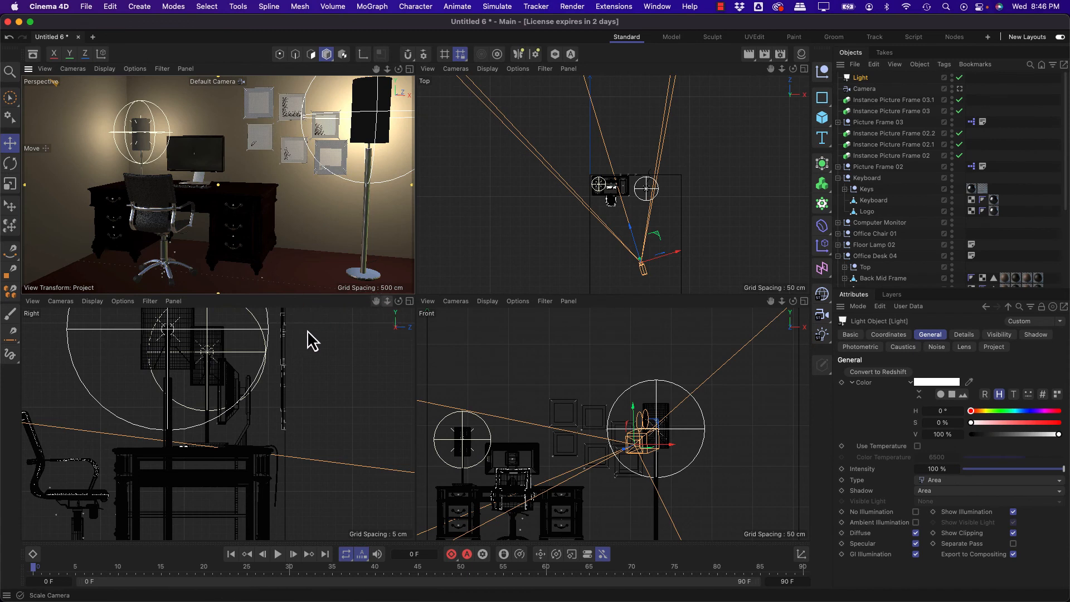
Step: Rotate the new light to face straight down and move it near the ceiling, centred in the room between the camera and the desk
click(336, 450)
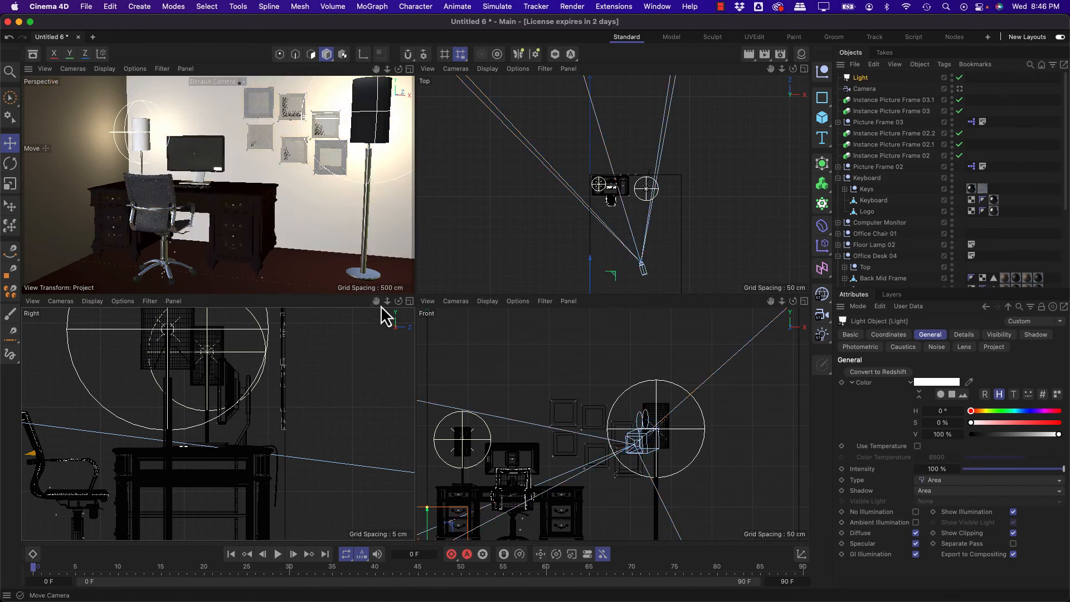
drag(387, 301, 326, 303)
drag(78, 424, 138, 432)
key(r)
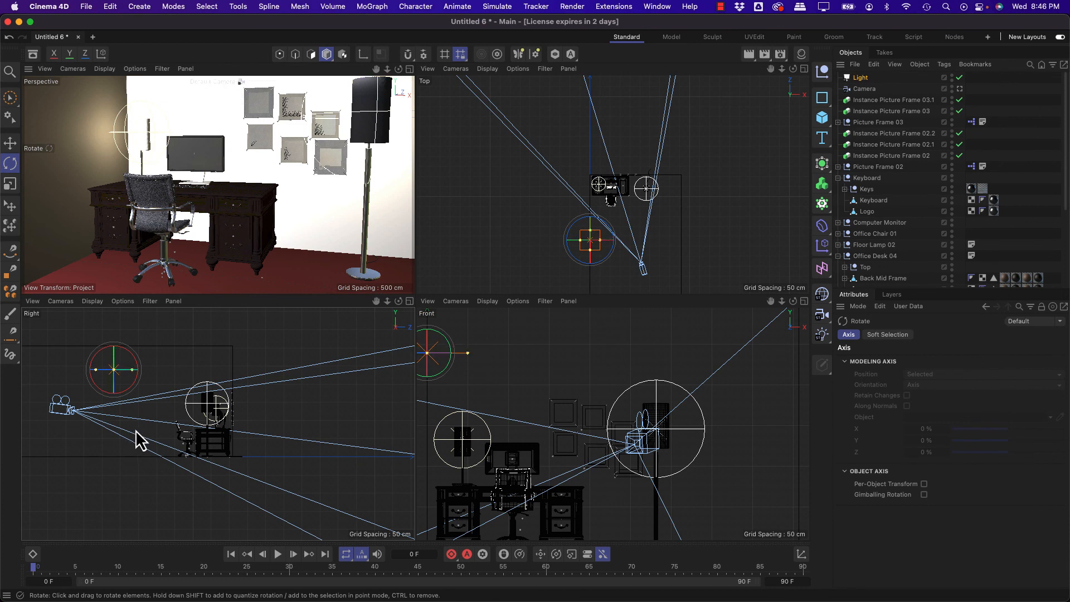
key(e)
drag(136, 437, 125, 402)
drag(623, 267, 661, 255)
drag(582, 365, 456, 369)
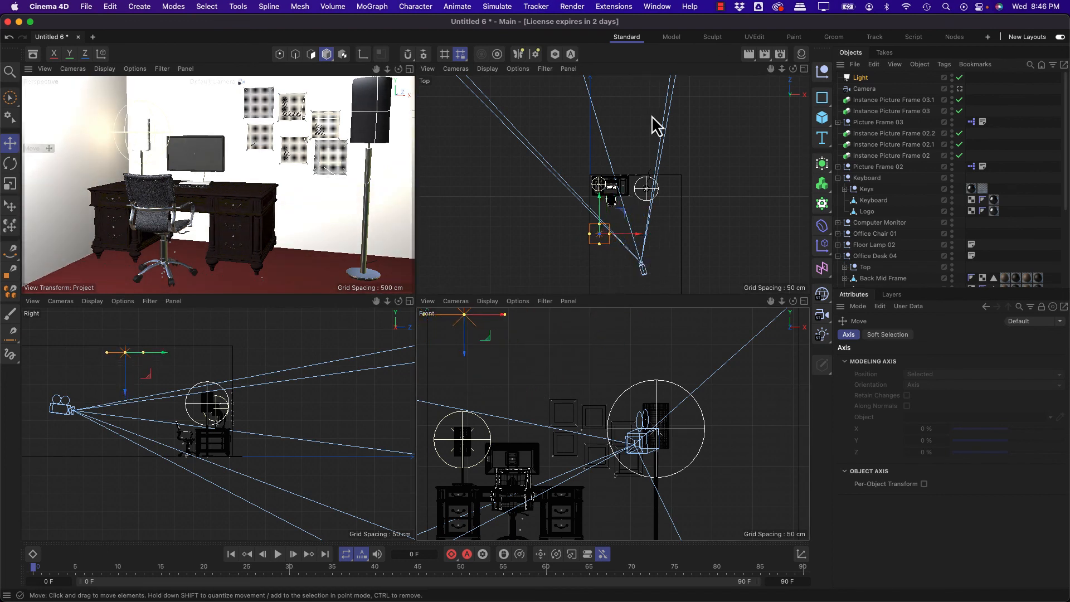
drag(665, 257, 688, 275)
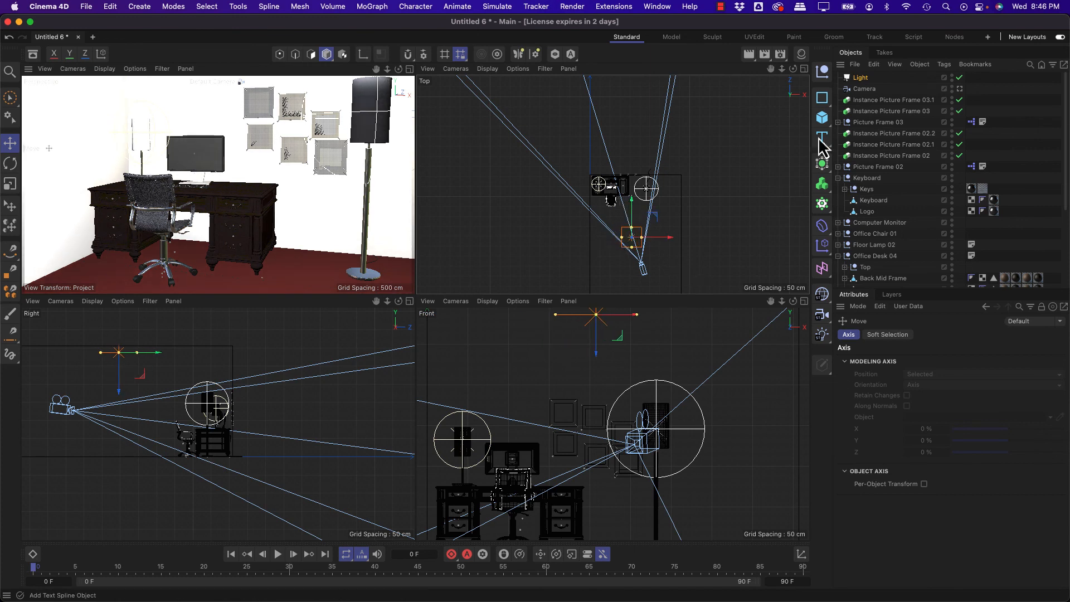
Step: Lower the ceiling light's intensity to 59 %
click(861, 81)
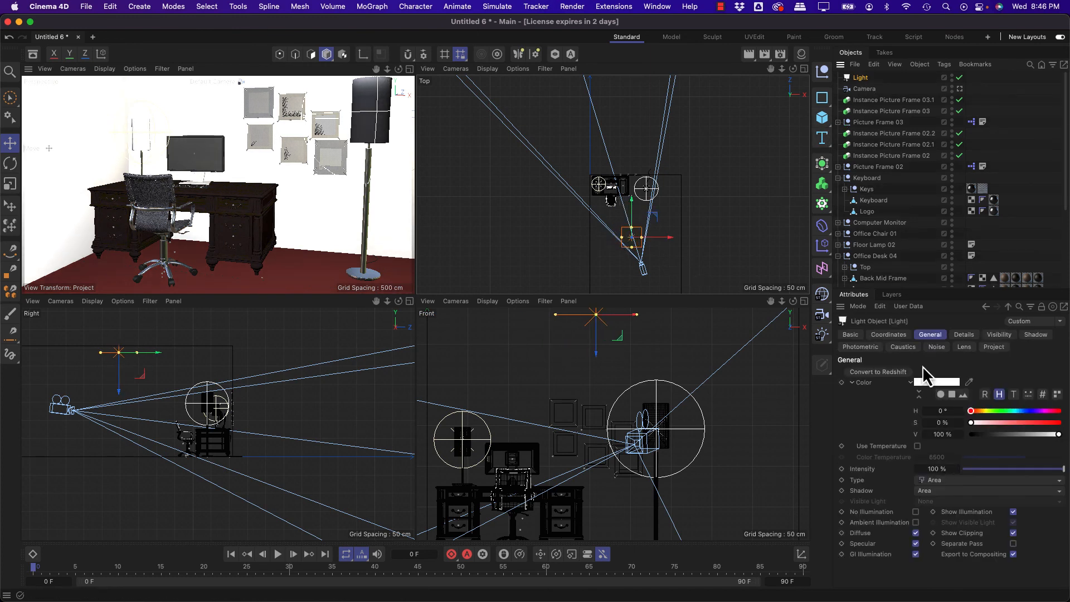
click(962, 334)
click(929, 334)
click(1030, 469)
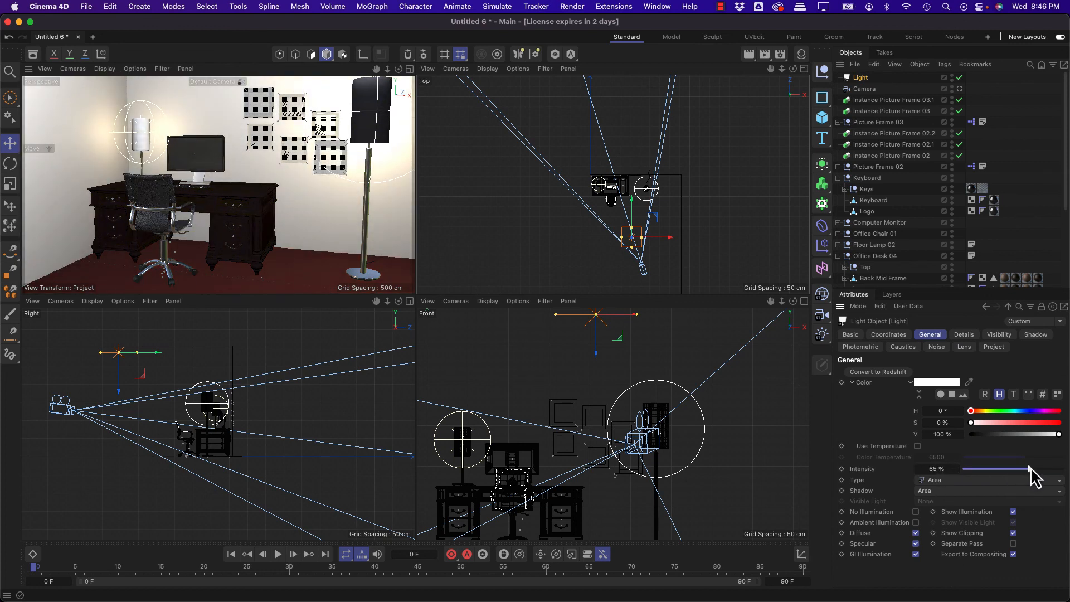
drag(1029, 469, 1023, 469)
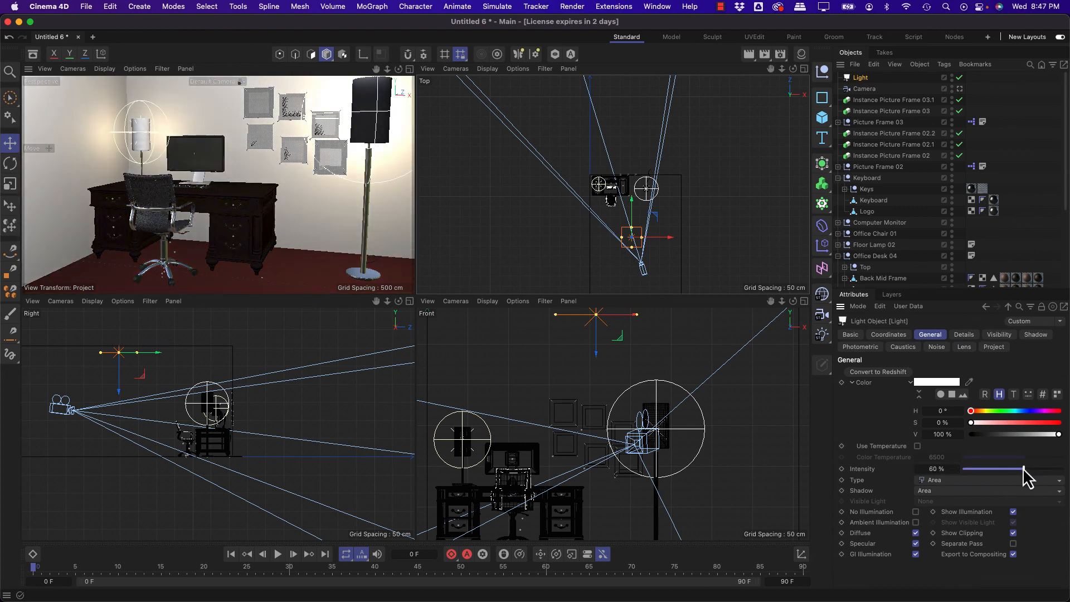
click(202, 110)
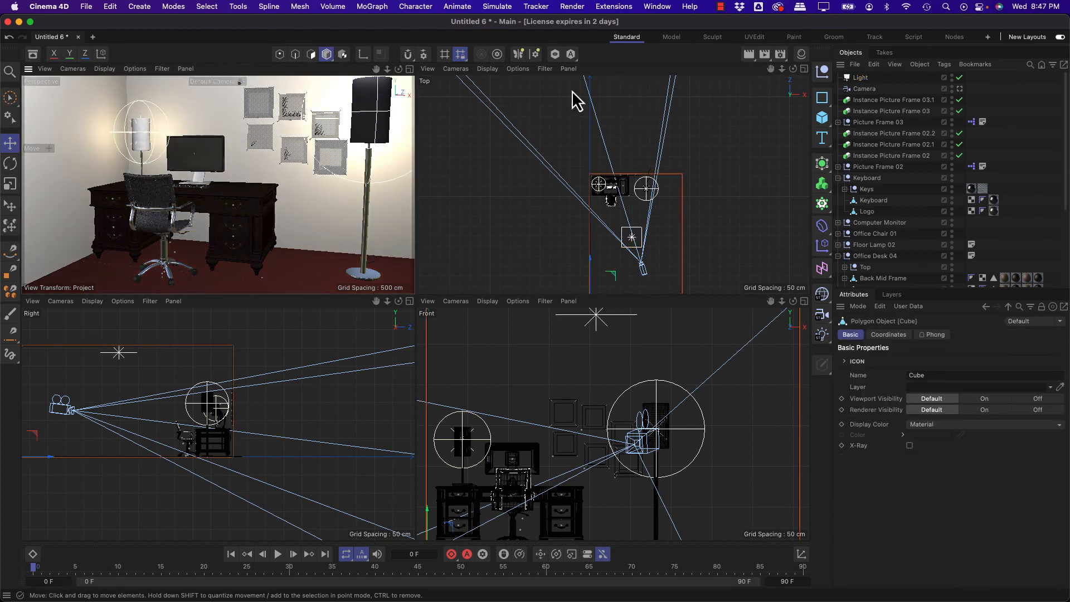
Step: Switch the renderer to Physical, set its sampler to Progressive and expand the sampler options
click(781, 57)
drag(861, 43, 569, 59)
click(525, 84)
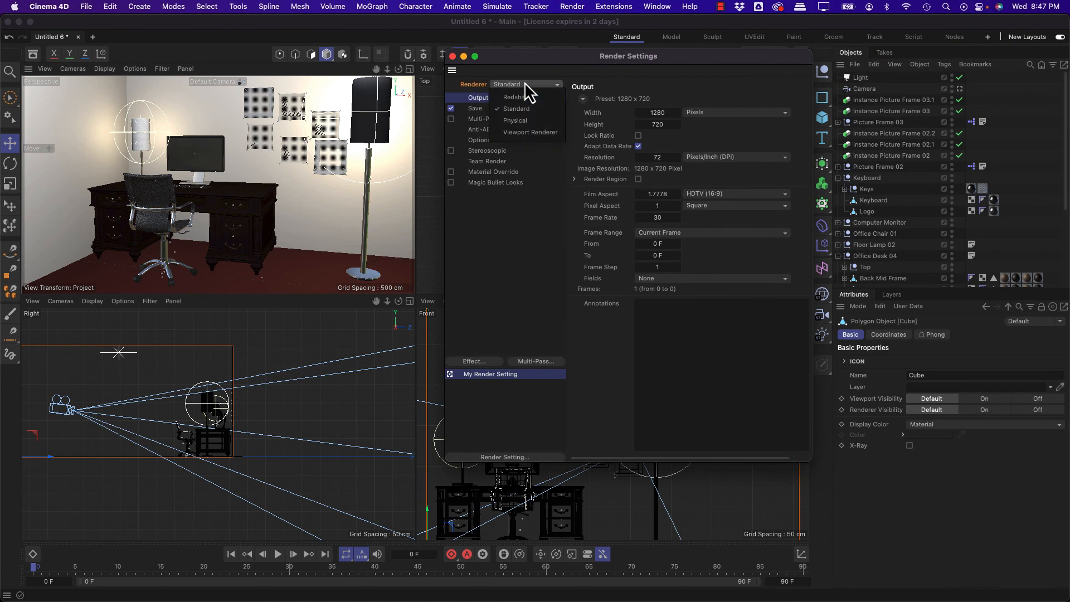
click(528, 124)
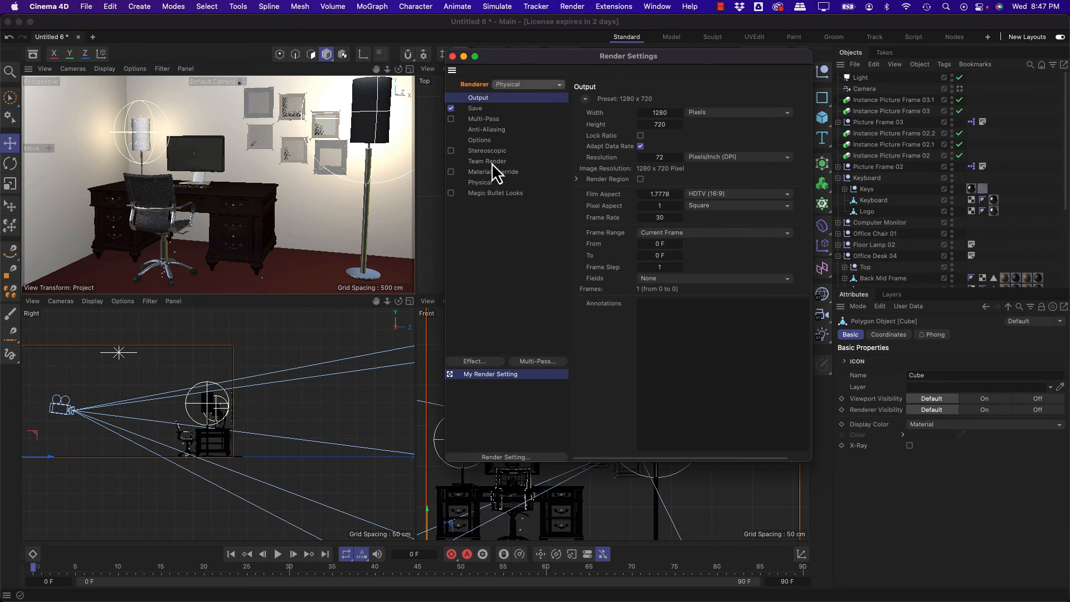
click(490, 182)
click(752, 189)
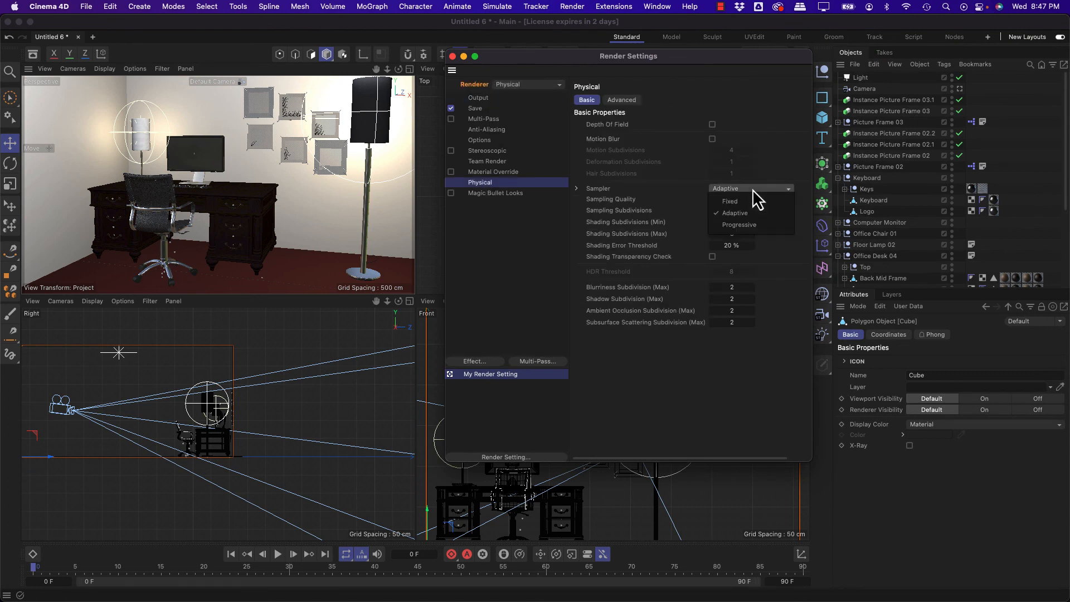
click(739, 225)
drag(635, 56, 695, 48)
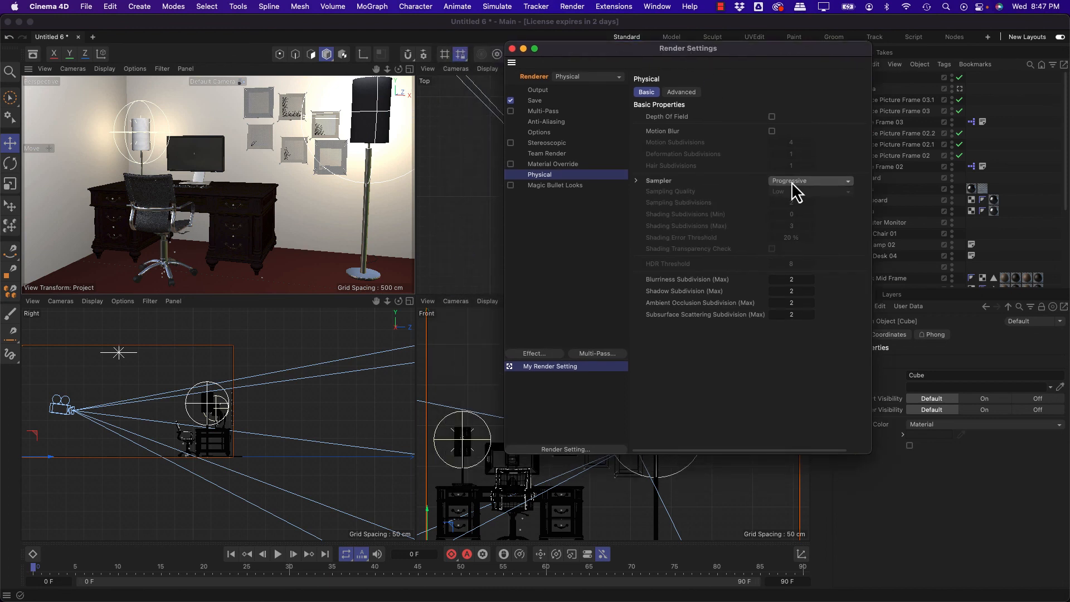
click(639, 181)
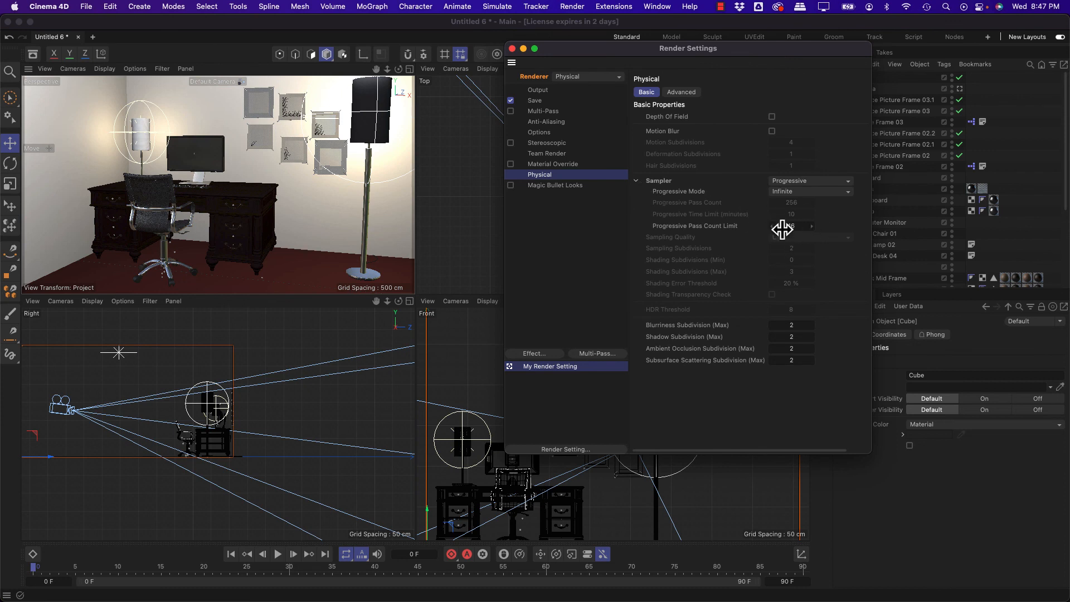
Step: Move the render settings aside and render the perspective view with the Physical renderer
click(218, 124)
drag(588, 52, 623, 135)
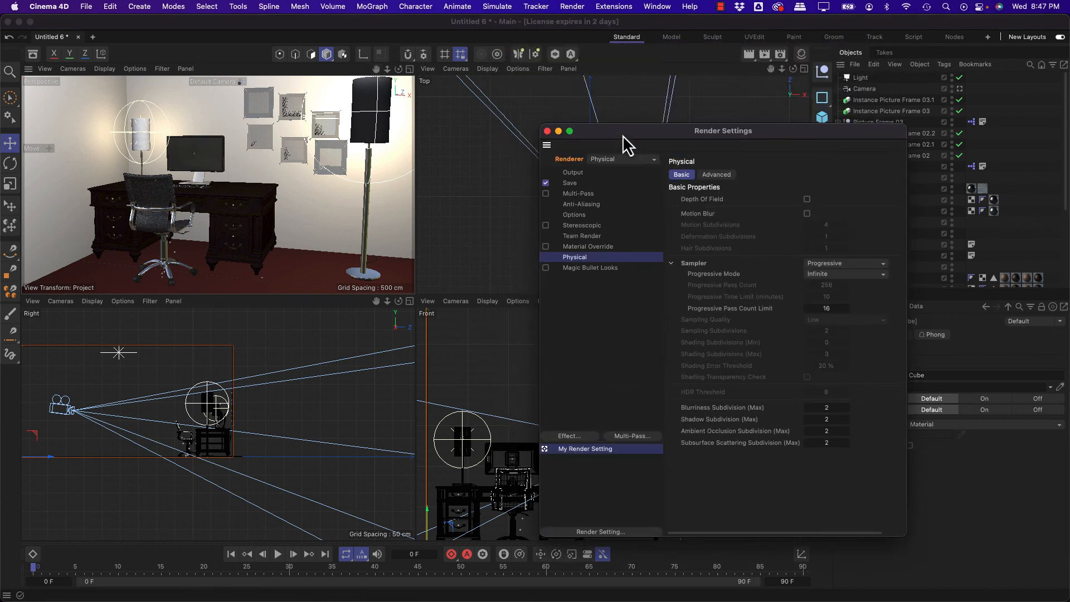
click(750, 55)
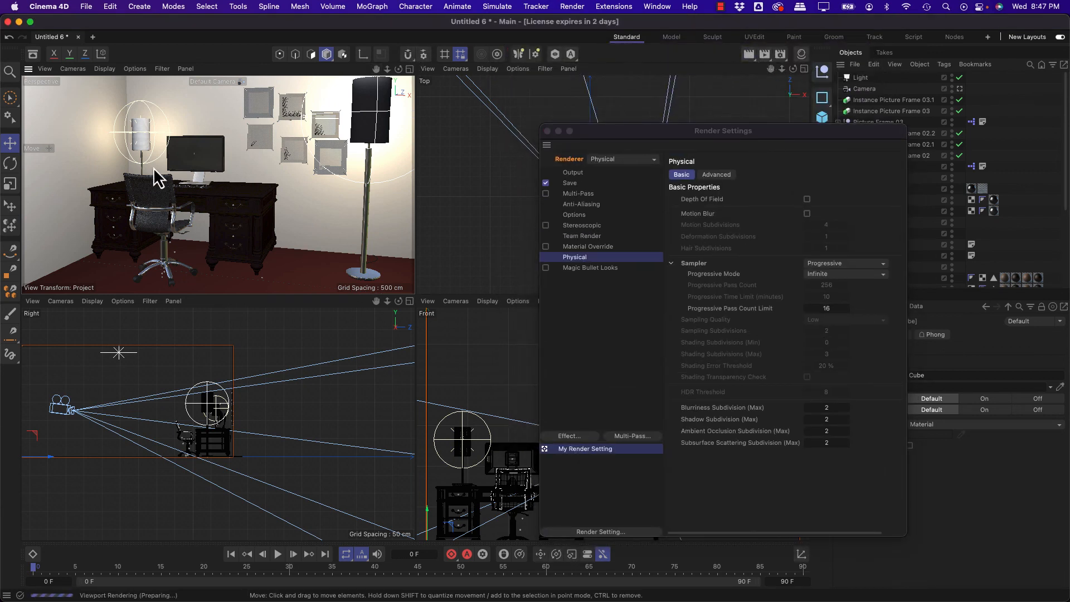